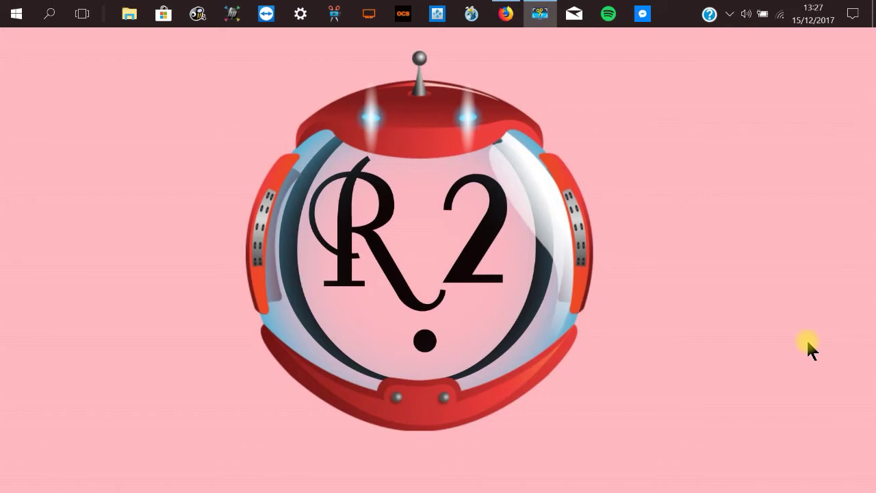
# Step: Browse the list of installed applications in the Windows Start menu
pyautogui.click(18, 14)
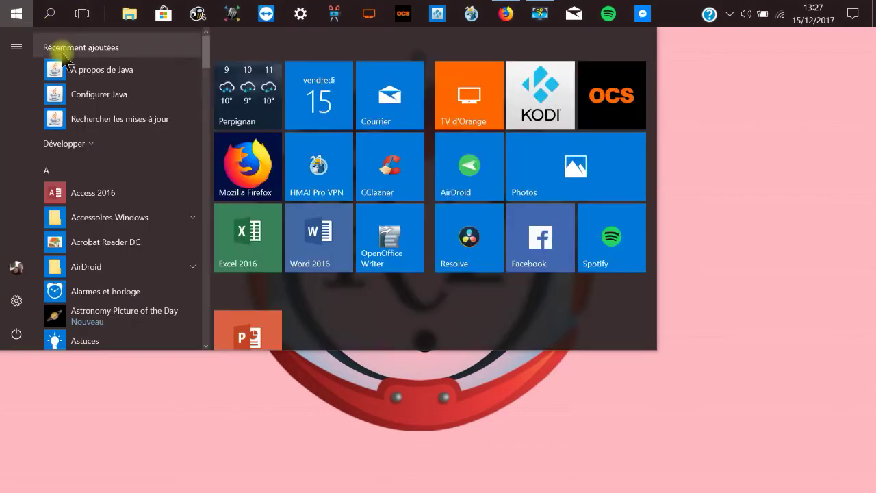
pyautogui.scroll(-5, 123, 273)
pyautogui.scroll(-12, 128, 281)
pyautogui.scroll(-10, 129, 280)
pyautogui.scroll(-10, 129, 281)
pyautogui.scroll(-2, 130, 279)
pyautogui.scroll(8, 129, 282)
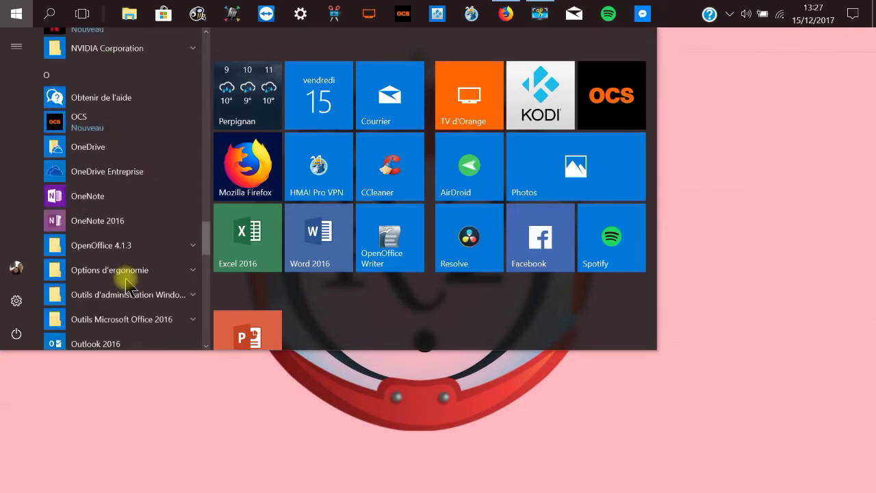
pyautogui.scroll(4, 127, 284)
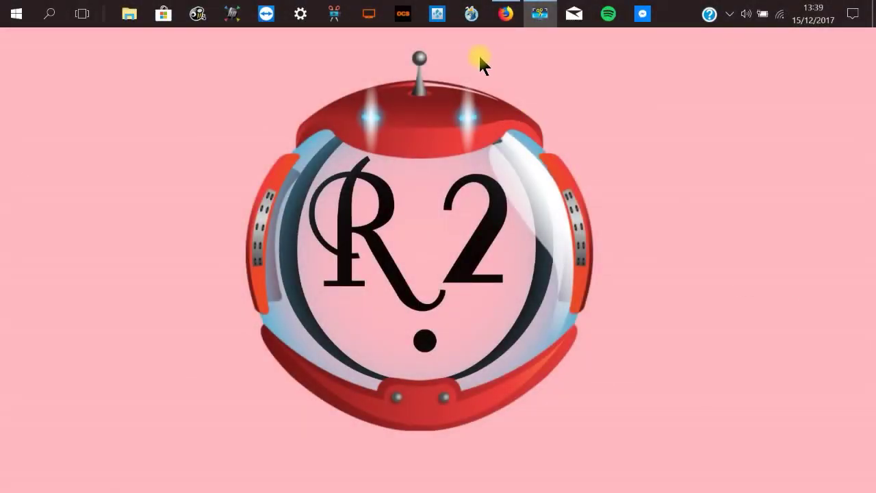
# Step: Switch to Firefox, open the Google account creation page from the Gmail help article and look over the sign-up form
pyautogui.click(507, 18)
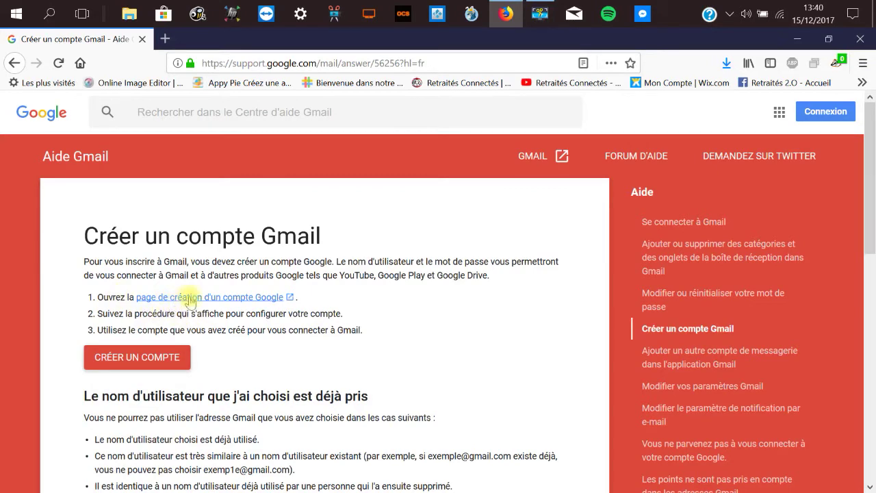
pyautogui.click(216, 297)
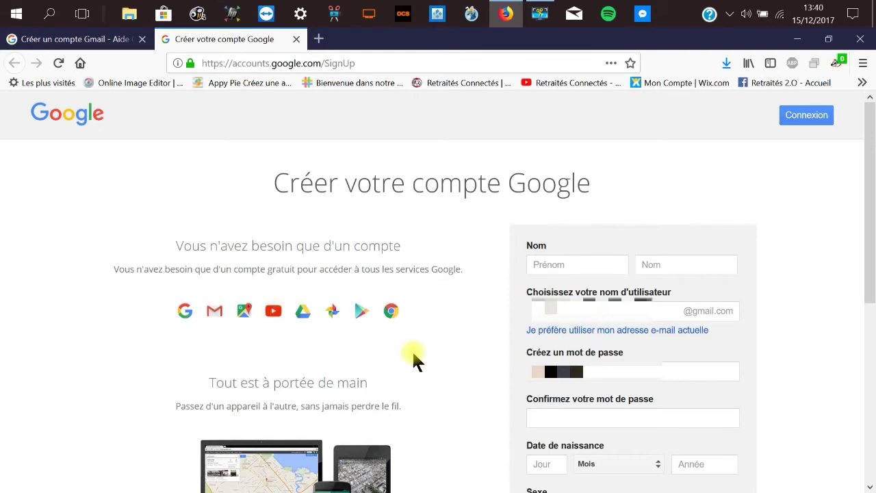
pyautogui.scroll(-4, 412, 350)
pyautogui.scroll(4, 412, 350)
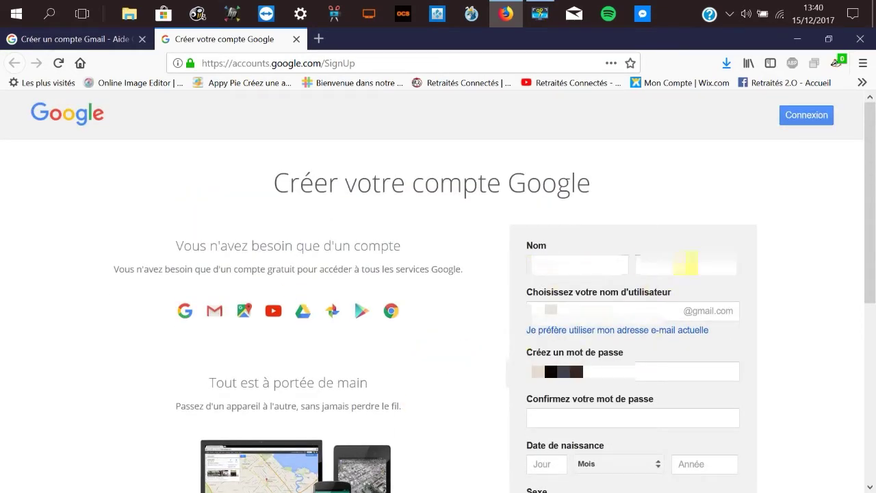
# Step: Fill in the first name, last name and desired Gmail username on the sign-up form
pyautogui.click(540, 266)
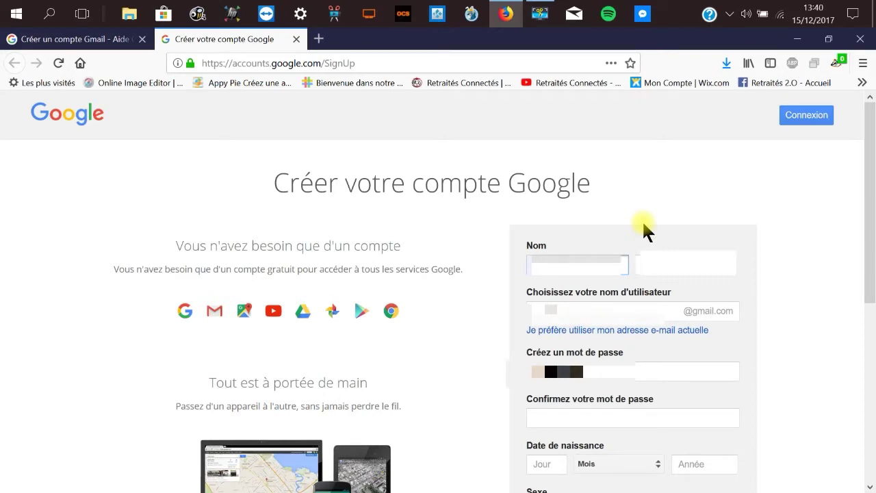
pyautogui.press('Tab')
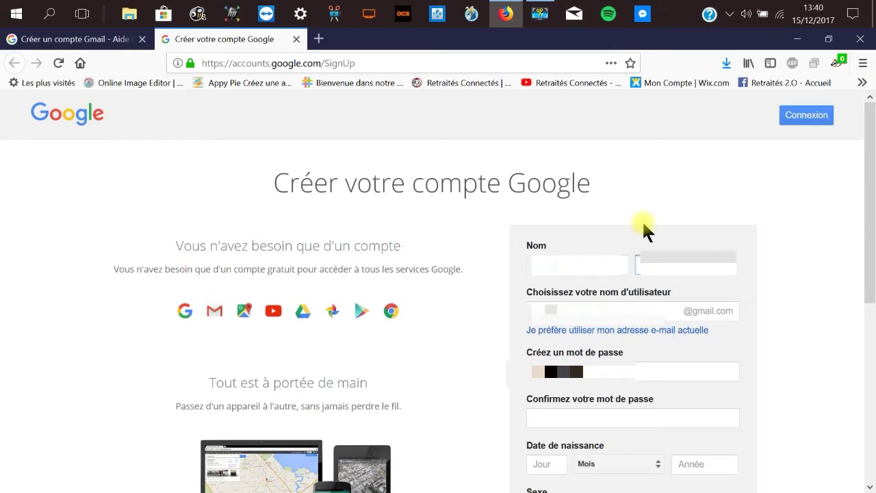
pyautogui.click(575, 307)
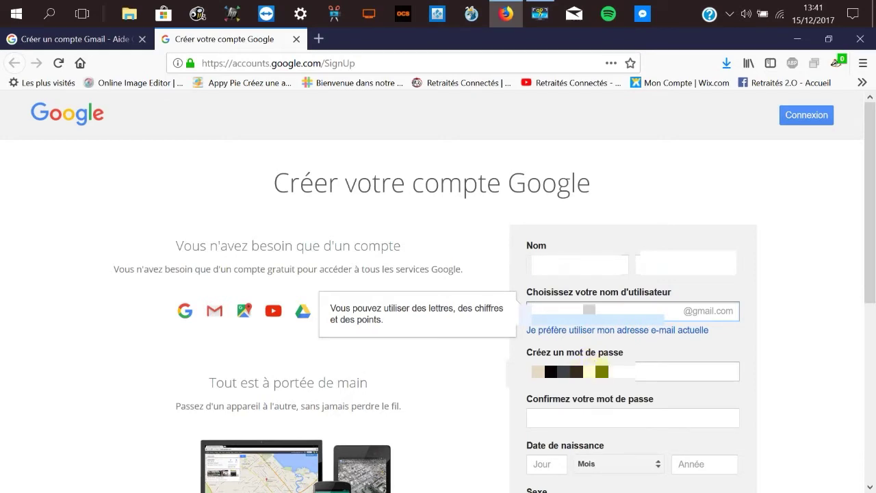
# Step: Clear the existing entry from the field for creating a password
pyautogui.click(599, 370)
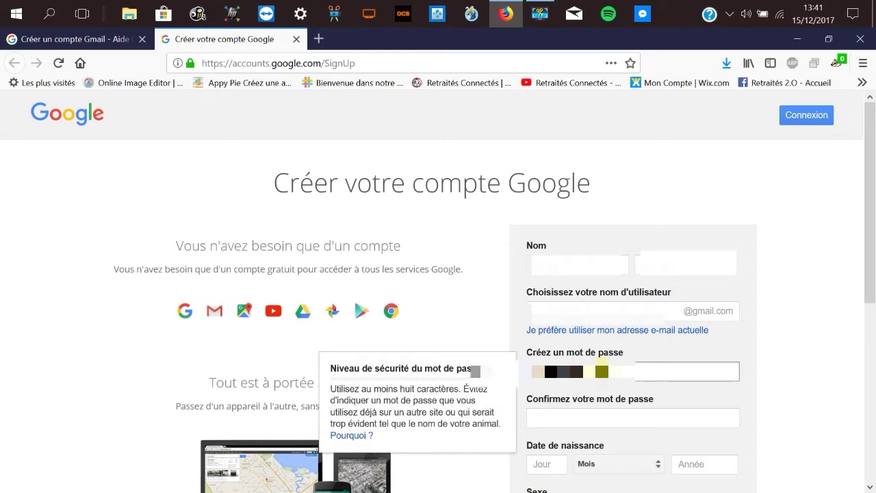
pyautogui.press('BackSpace')
pyautogui.press('BackSpace')
pyautogui.press('BackSpace')
pyautogui.press('BackSpace')
pyautogui.press('BackSpace')
pyautogui.press('BackSpace')
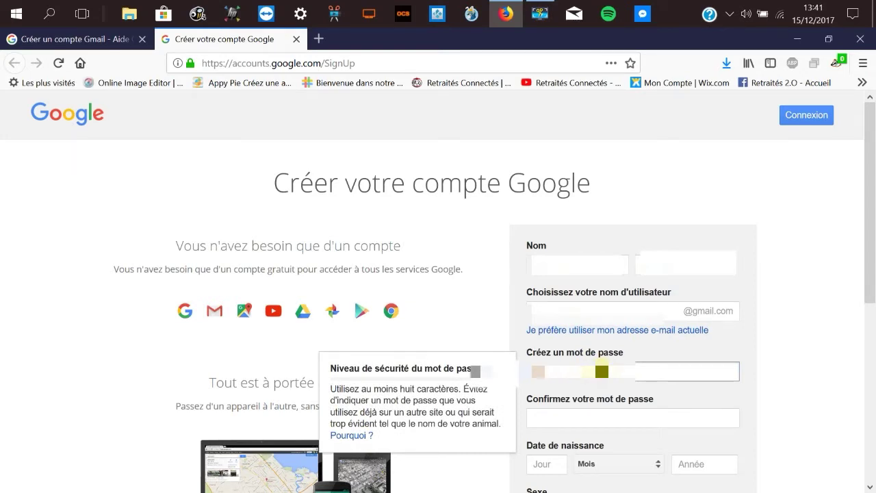
pyautogui.click(791, 419)
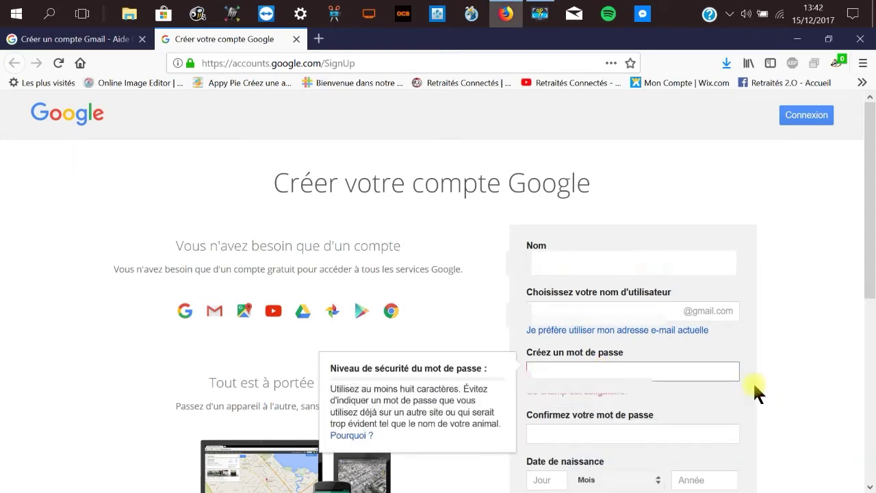
# Step: Enter the new account password and repeat it in the confirmation field
pyautogui.click(657, 371)
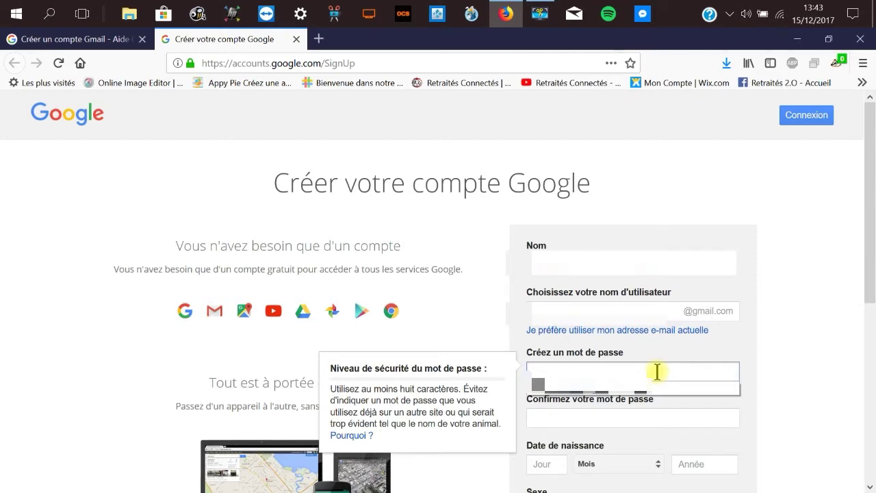
pyautogui.write('*******')
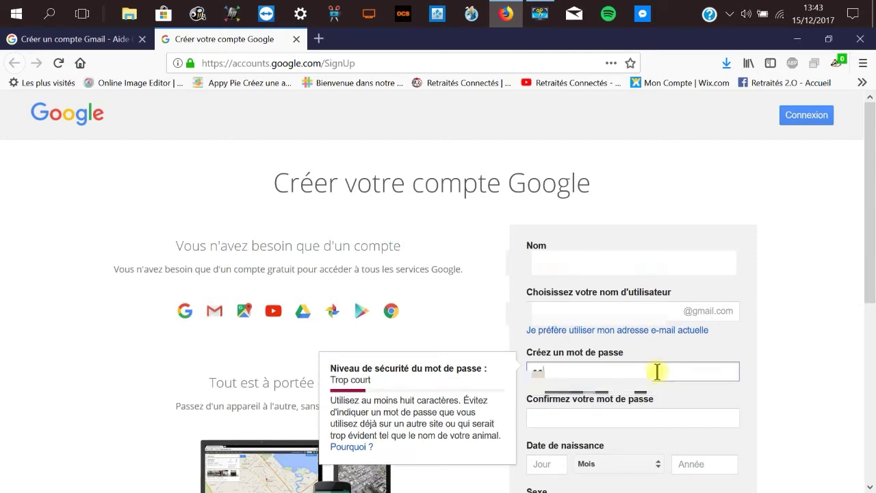
pyautogui.write('*****')
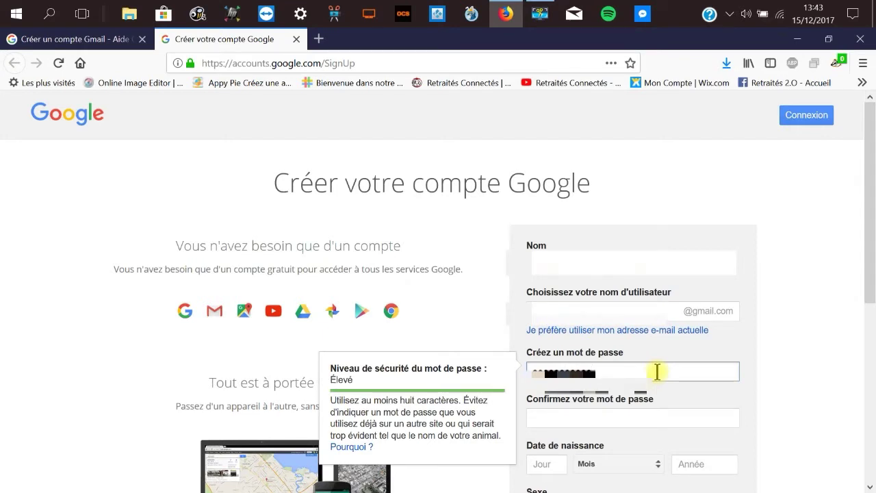
pyautogui.press('Tab')
pyautogui.write('***********')
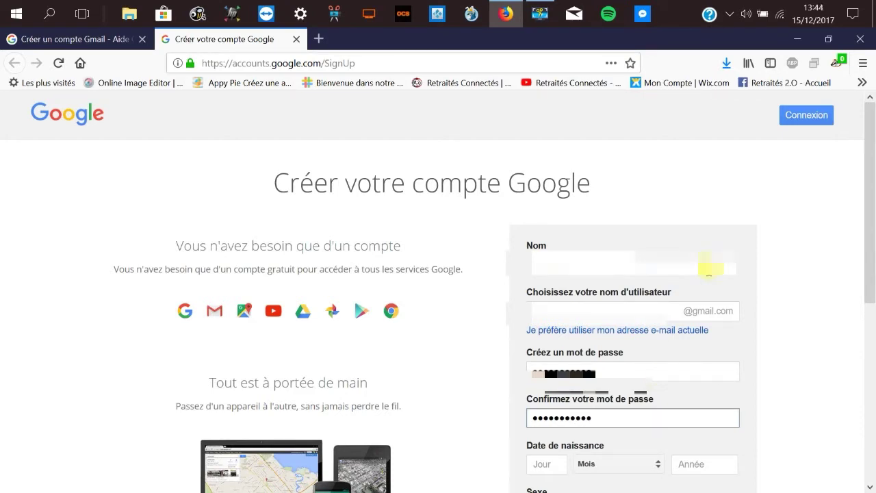
# Step: Fill in the date of birth with its day, month and year
pyautogui.scroll(-3, 698, 373)
pyautogui.click(553, 311)
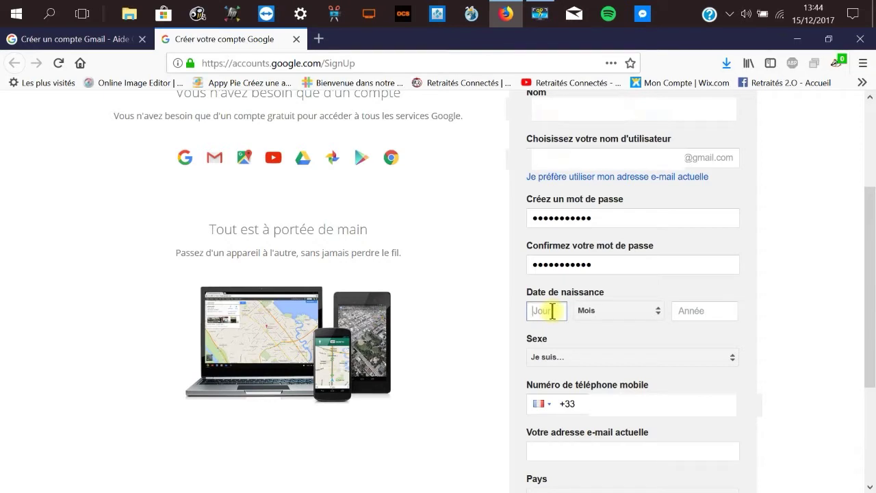
pyautogui.write('&"')
pyautogui.press('BackSpace')
pyautogui.press('BackSpace')
pyautogui.write('13')
pyautogui.press('Tab')
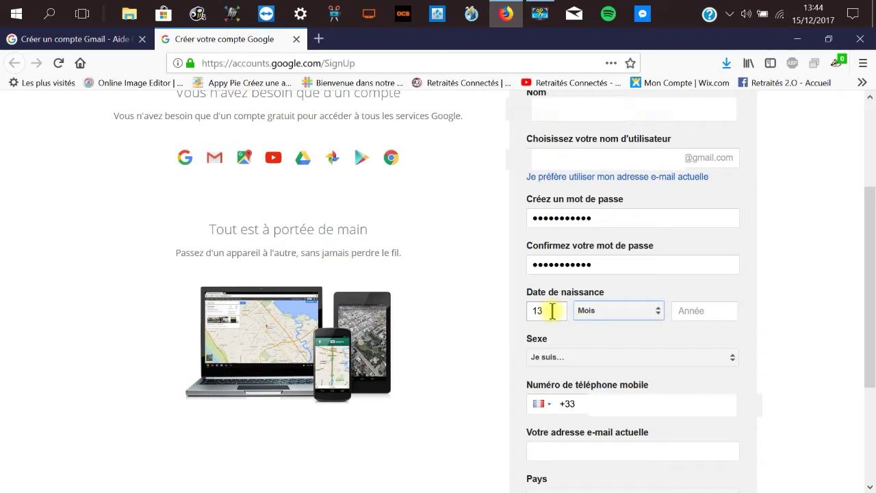
pyautogui.click(638, 310)
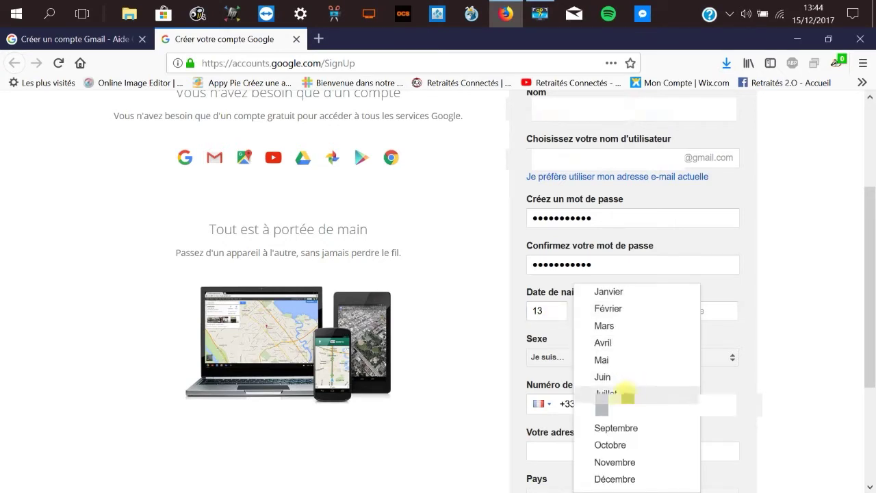
pyautogui.click(626, 393)
pyautogui.click(698, 308)
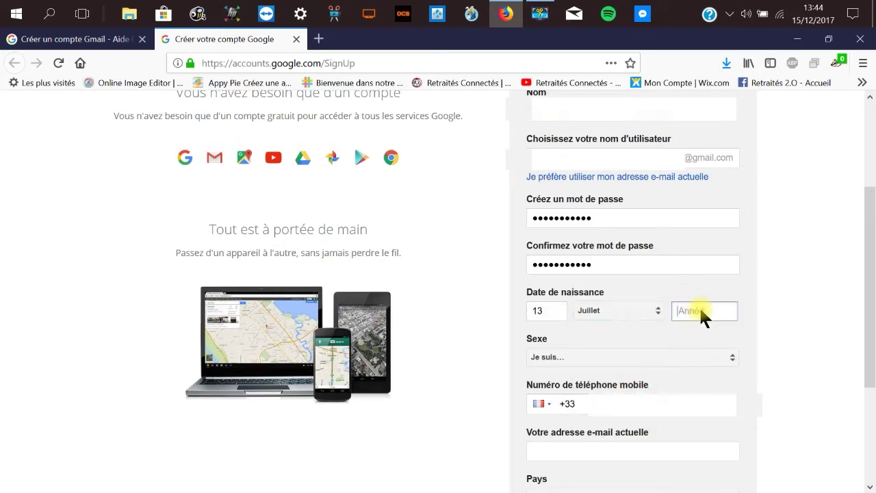
pyautogui.write('1972')
# Step: Set the gender to "Une femme"
pyautogui.scroll(-2, 583, 206)
pyautogui.click(583, 204)
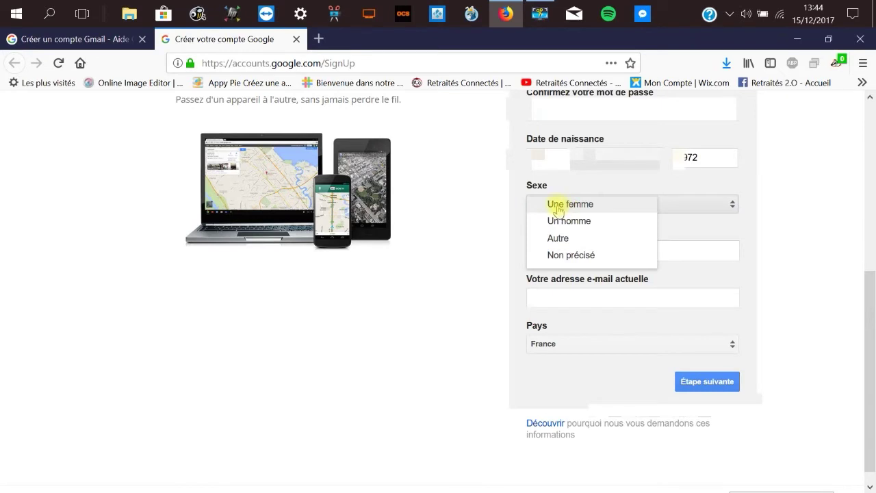
pyautogui.click(558, 204)
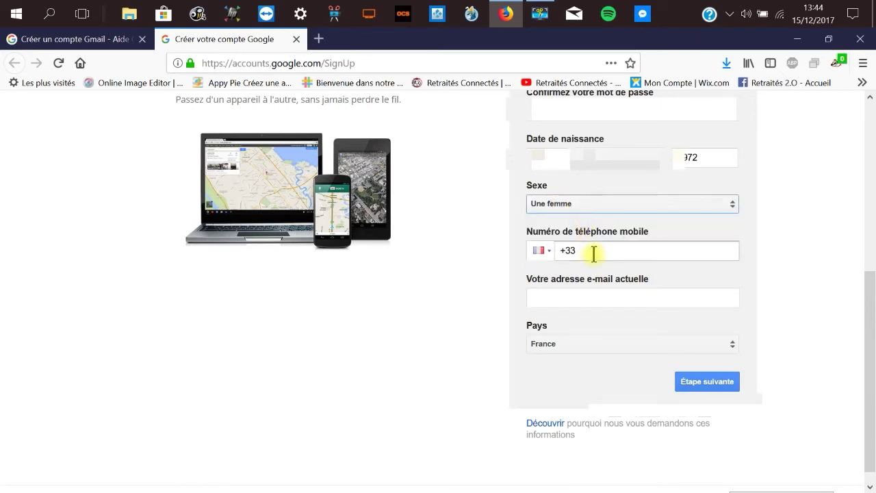
# Step: Fill in the mobile phone number and current e-mail address, and submit the sign-up form
pyautogui.click(615, 255)
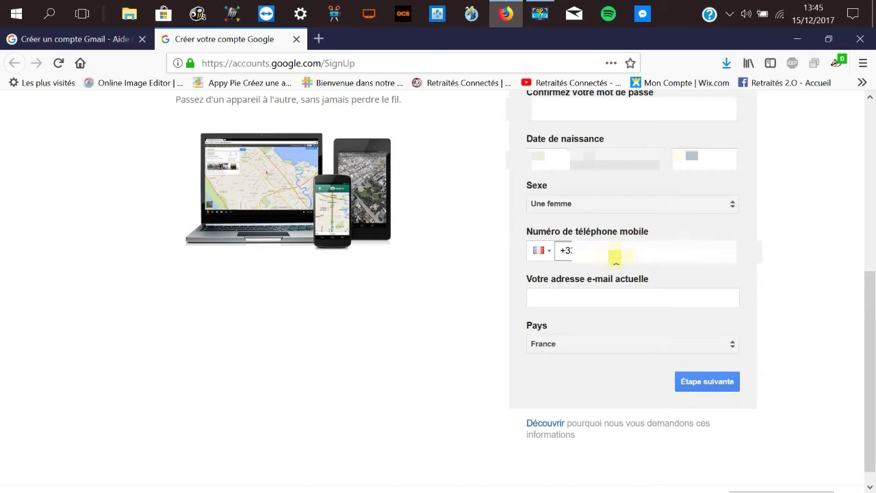
pyautogui.click(578, 294)
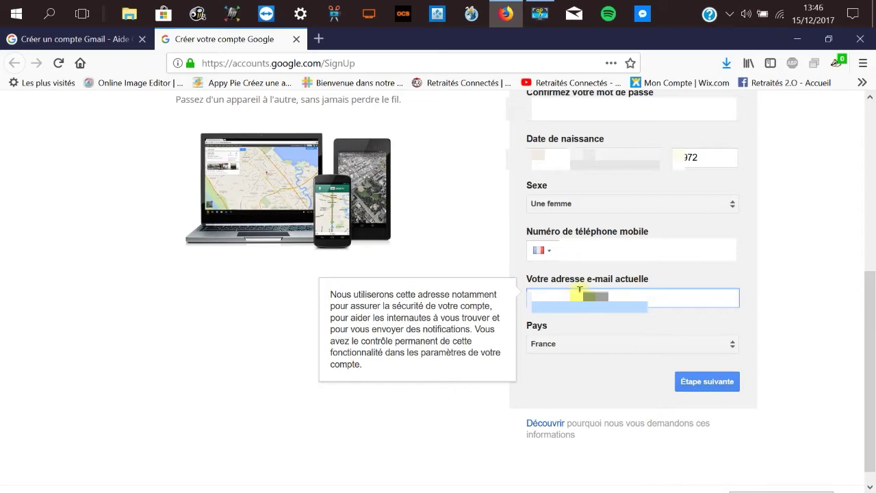
pyautogui.write('fr')
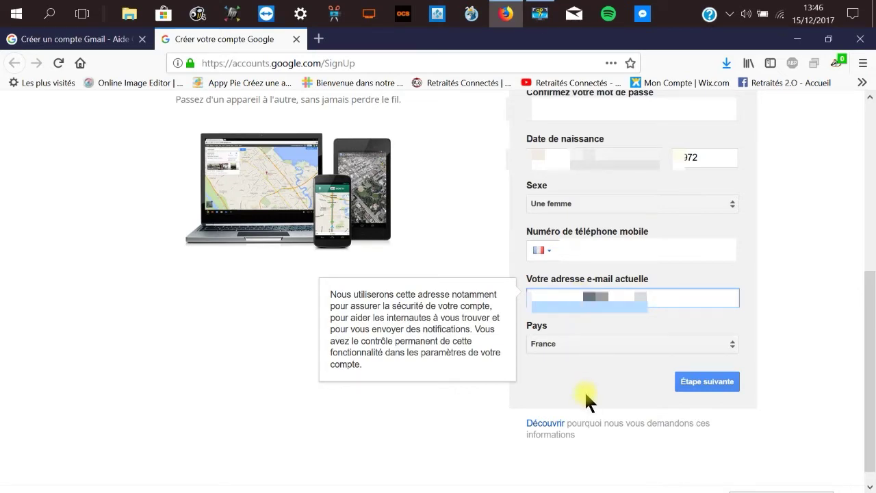
pyautogui.click(701, 383)
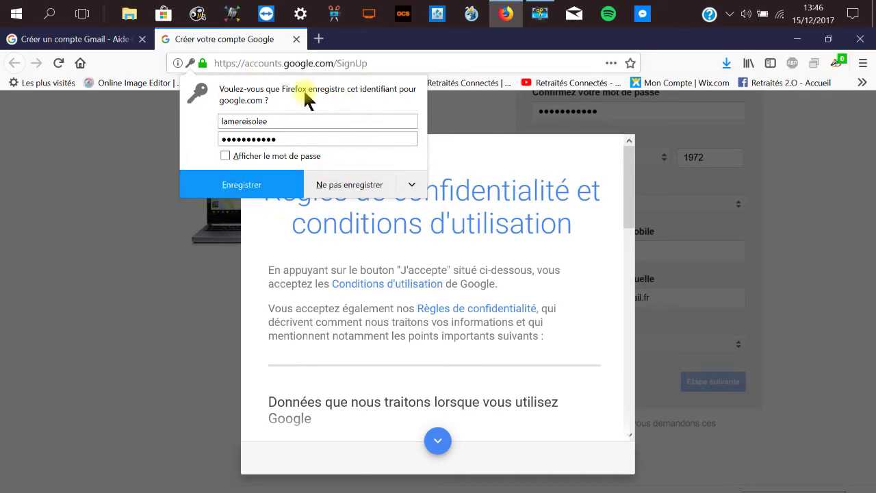
# Step: Decline saving the login in Firefox and accept Google's privacy rules and terms of use after going through the full text
pyautogui.click(338, 183)
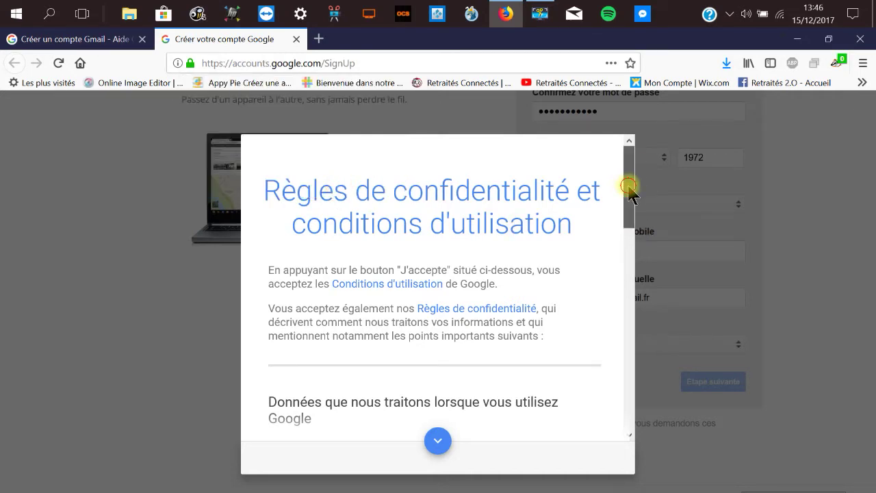
pyautogui.moveTo(630, 185); pyautogui.dragTo(630, 198)
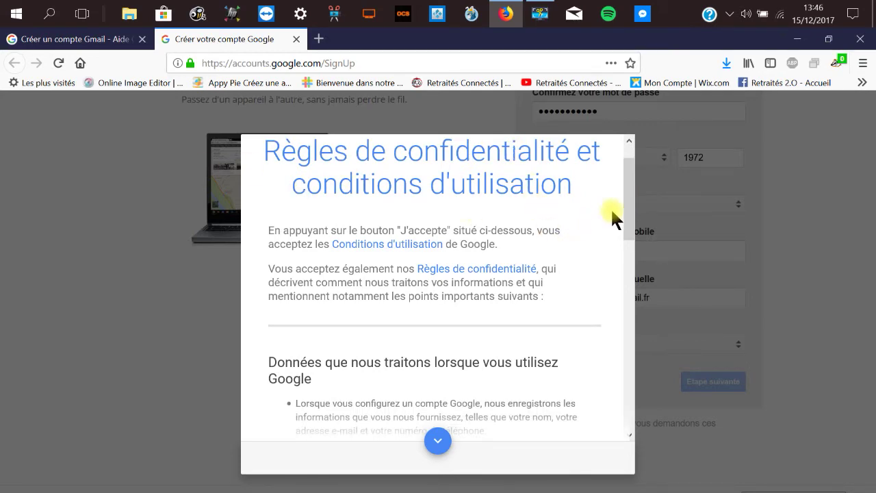
pyautogui.moveTo(631, 201); pyautogui.dragTo(632, 422)
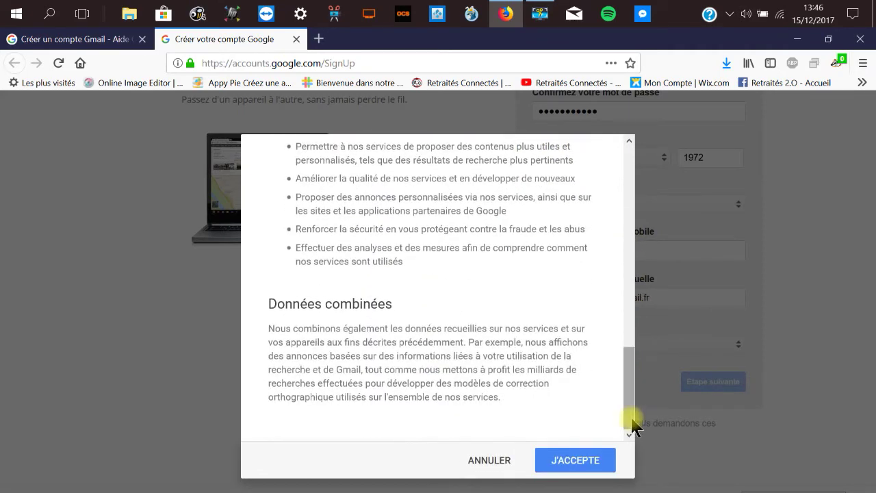
pyautogui.click(576, 462)
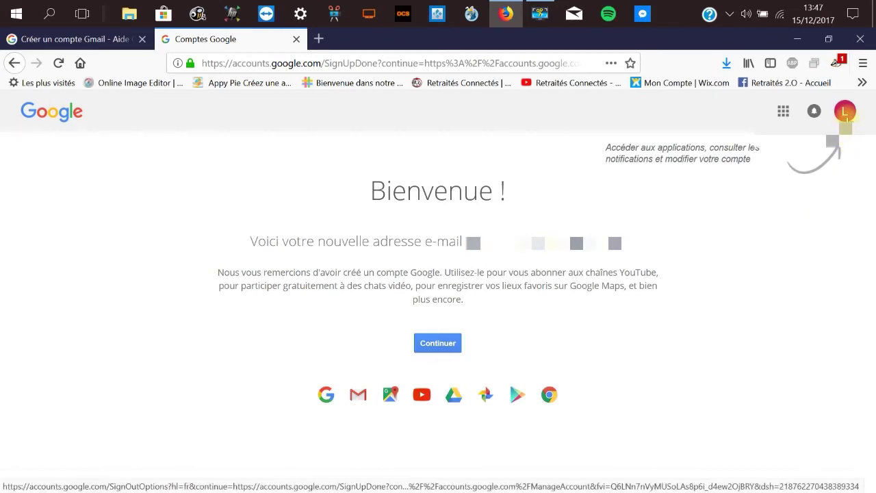
# Step: Examine the new account's profile options and the Google apps available to it
pyautogui.click(845, 113)
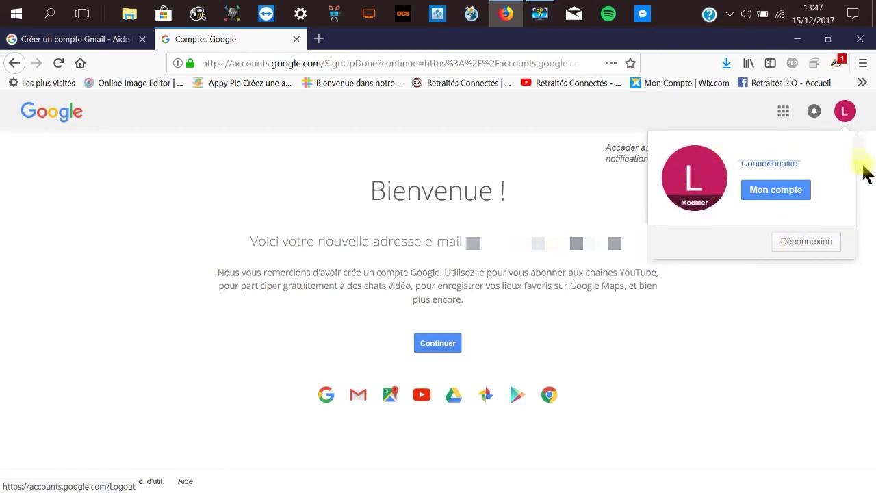
pyautogui.click(783, 111)
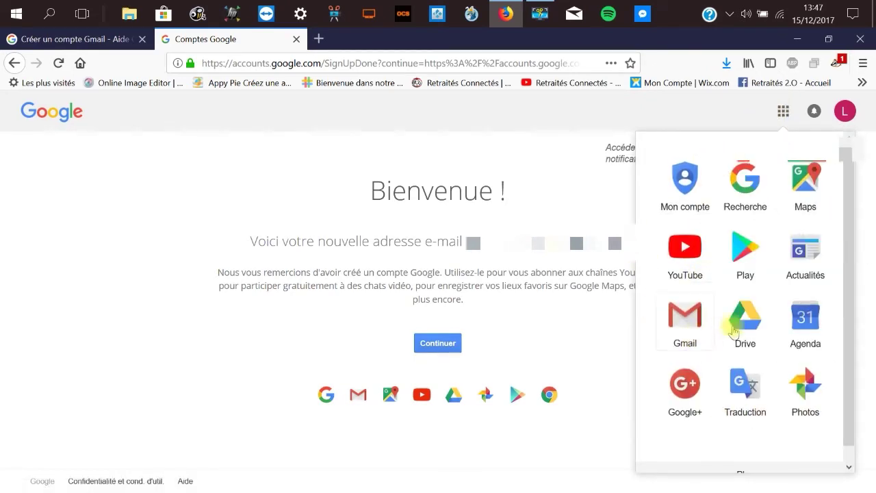
pyautogui.moveTo(850, 201); pyautogui.dragTo(842, 273)
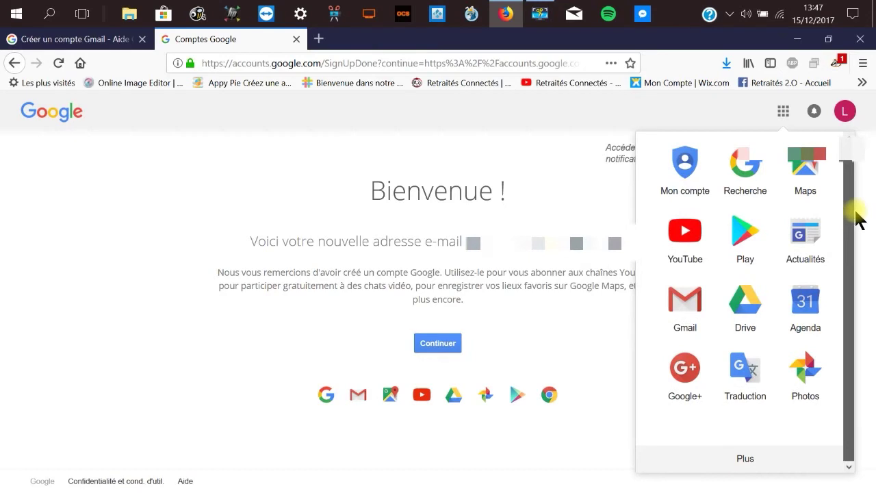
pyautogui.scroll(1, 855, 217)
pyautogui.moveTo(855, 203); pyautogui.dragTo(841, 283)
pyautogui.click(624, 446)
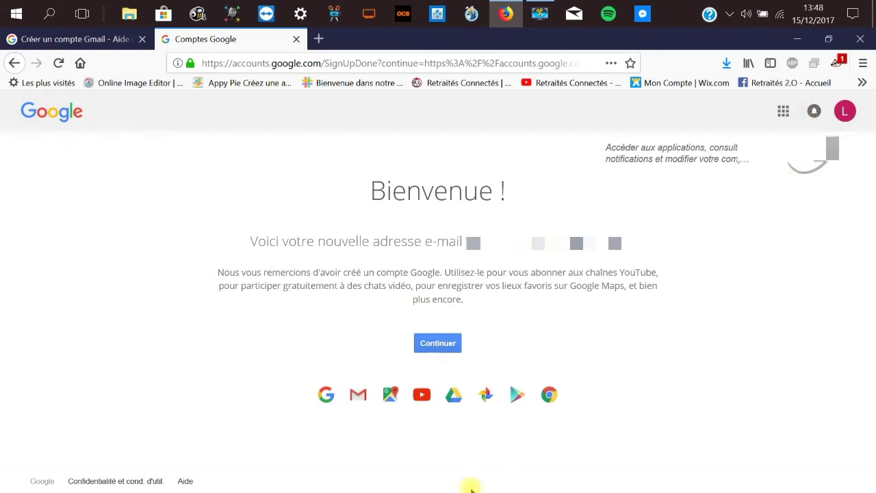
# Step: Continue from the welcome page to the account management page "Mon compte"
pyautogui.click(439, 347)
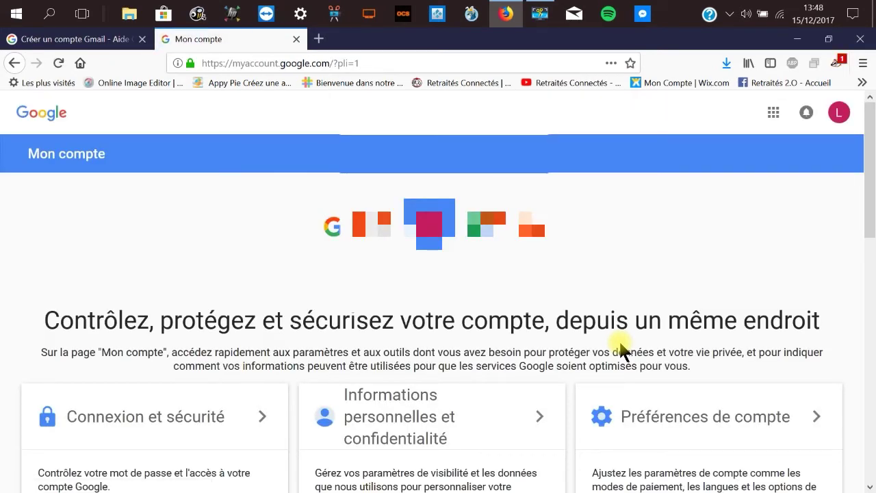
# Step: Examine the sections of the "Mon compte" page and the profile options, continuing to the account preferences
pyautogui.scroll(-3, 622, 350)
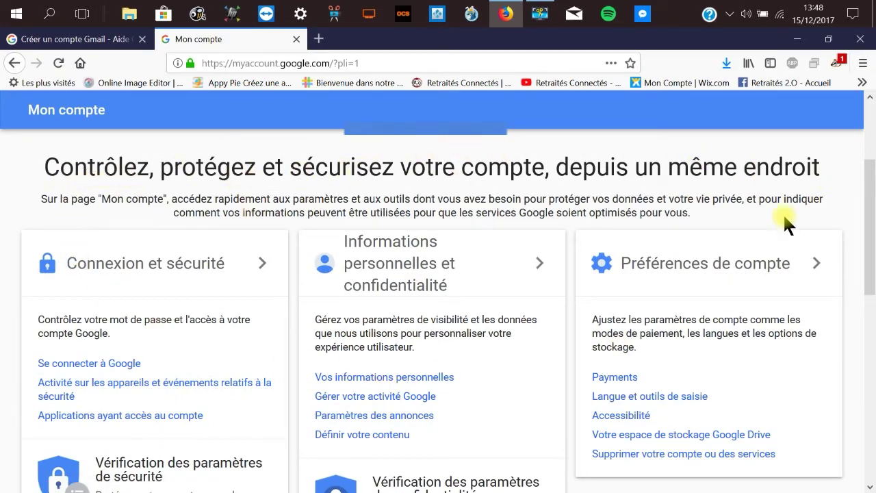
pyautogui.scroll(-1, 545, 331)
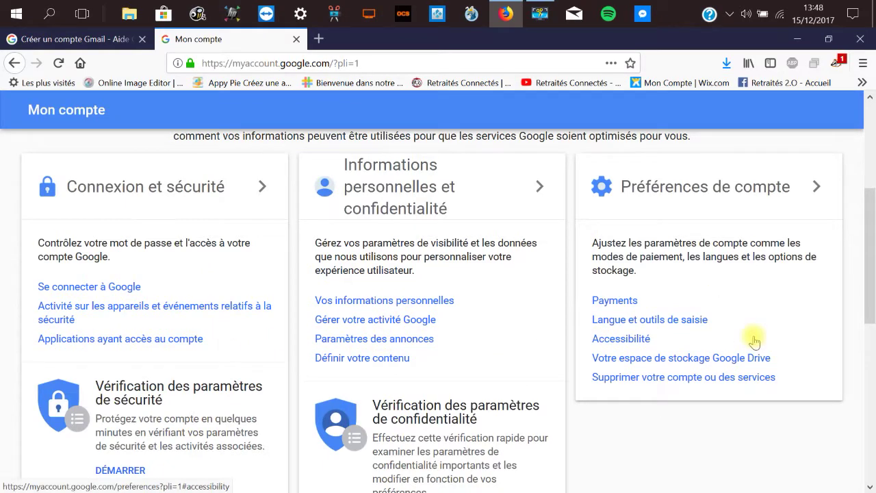
pyautogui.scroll(3, 752, 336)
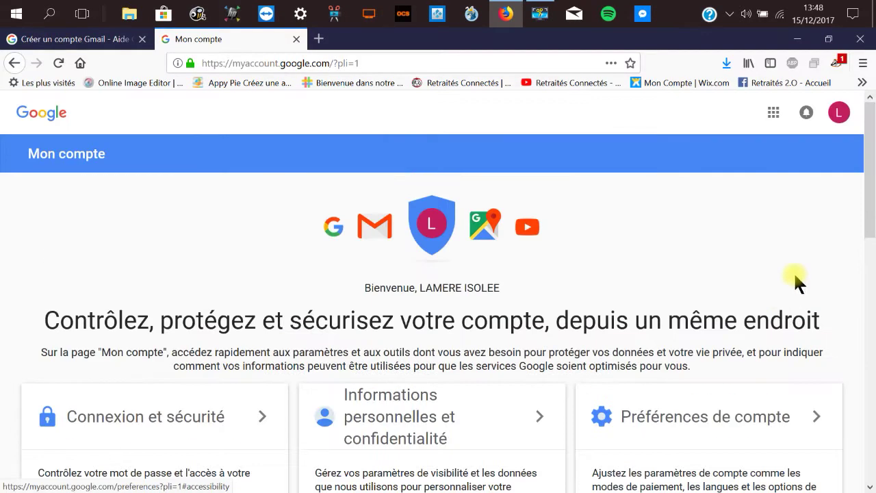
pyautogui.click(839, 113)
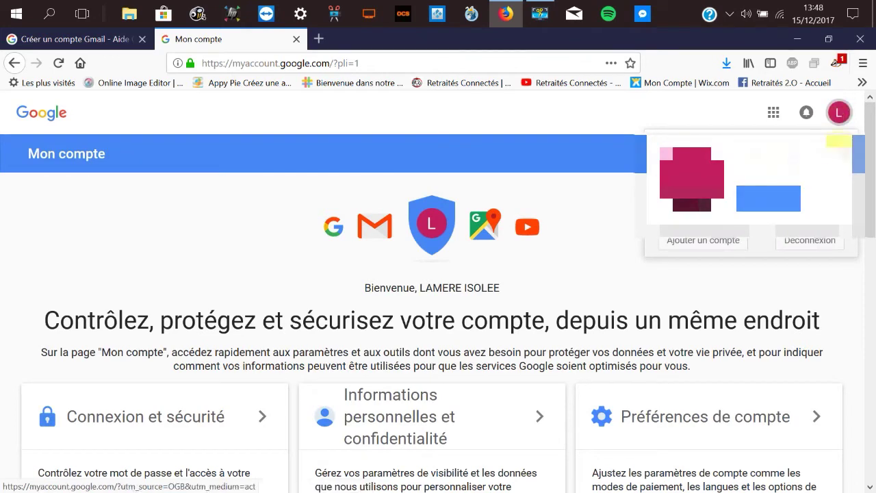
pyautogui.click(838, 113)
pyautogui.scroll(-4, 670, 240)
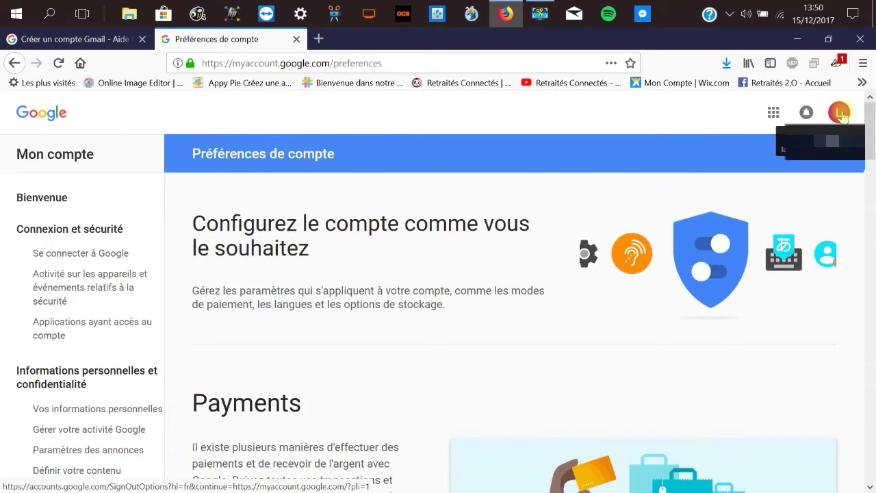
# Step: Open YouTube from the Google apps and sign in with the new account
pyautogui.click(773, 115)
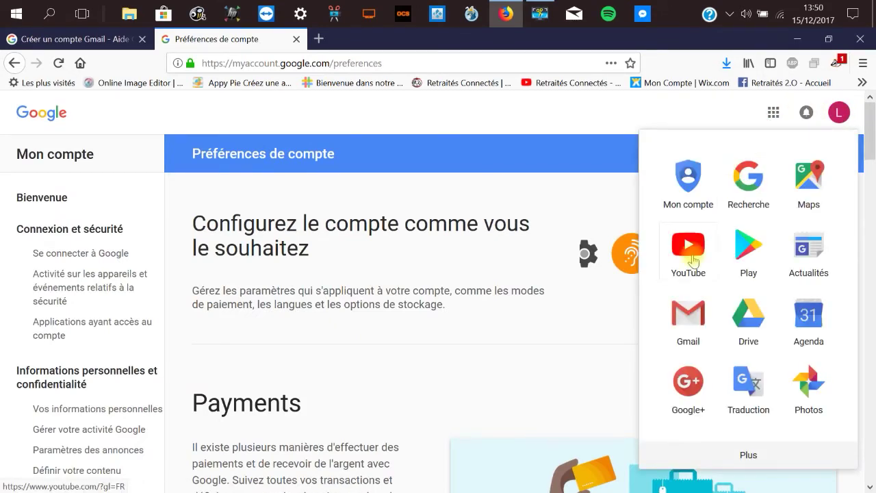
pyautogui.click(693, 260)
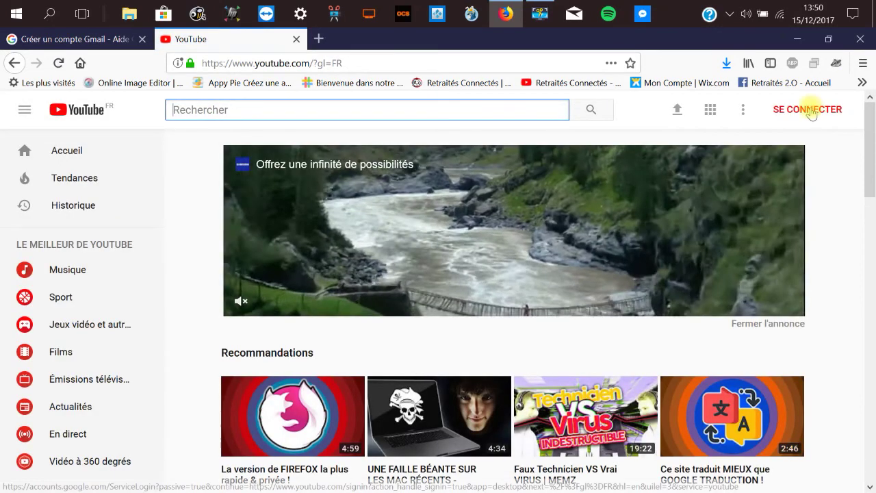
pyautogui.click(808, 110)
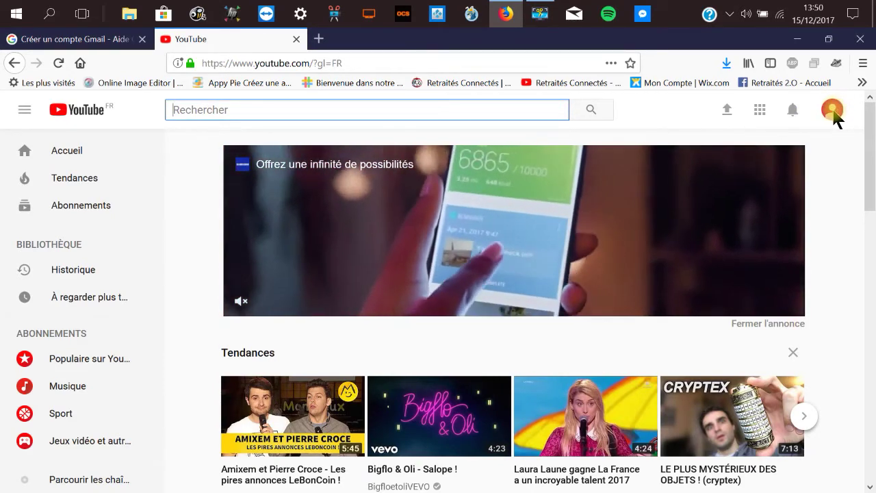
# Step: Create a YouTube channel through "Ma chaîne", keeping the account's first and last name as the user name
pyautogui.click(834, 110)
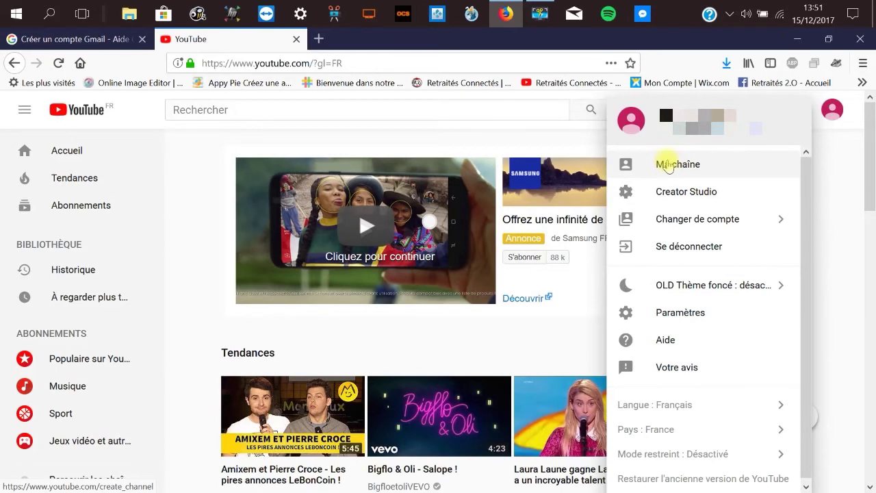
pyautogui.click(665, 165)
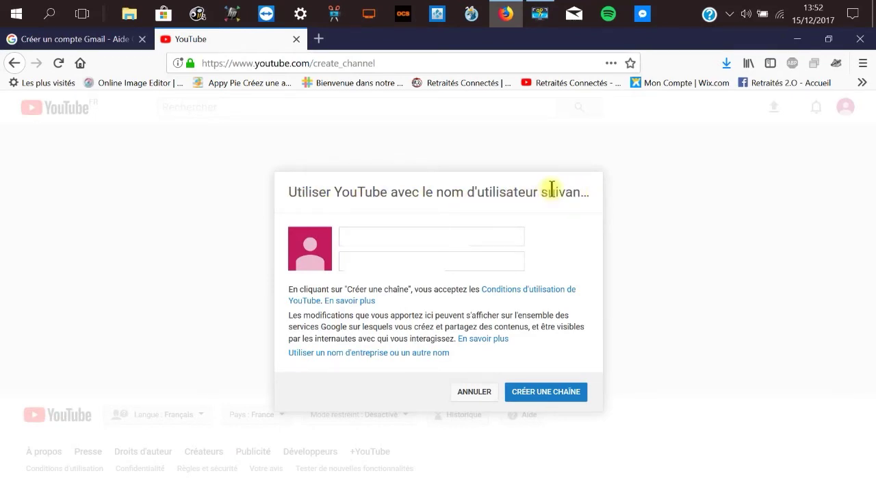
pyautogui.click(396, 237)
pyautogui.click(410, 256)
pyautogui.click(410, 233)
pyautogui.click(402, 254)
pyautogui.click(403, 235)
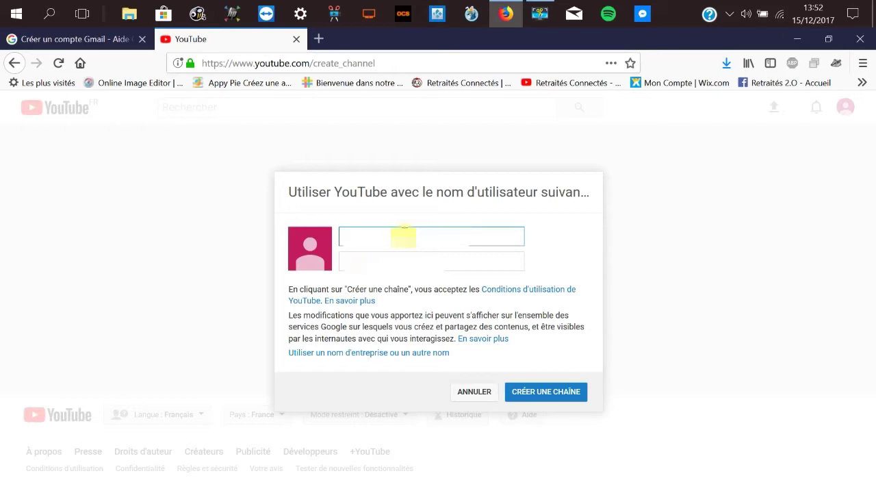
pyautogui.click(404, 256)
pyautogui.click(390, 233)
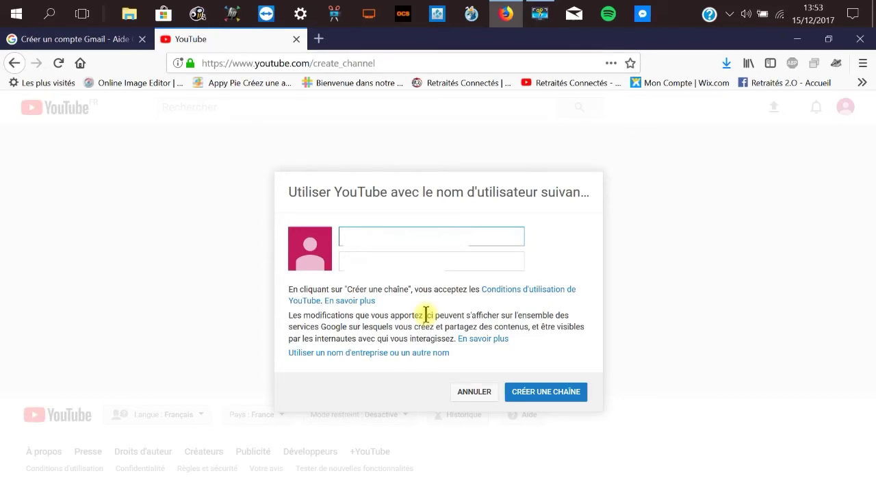
pyautogui.click(559, 394)
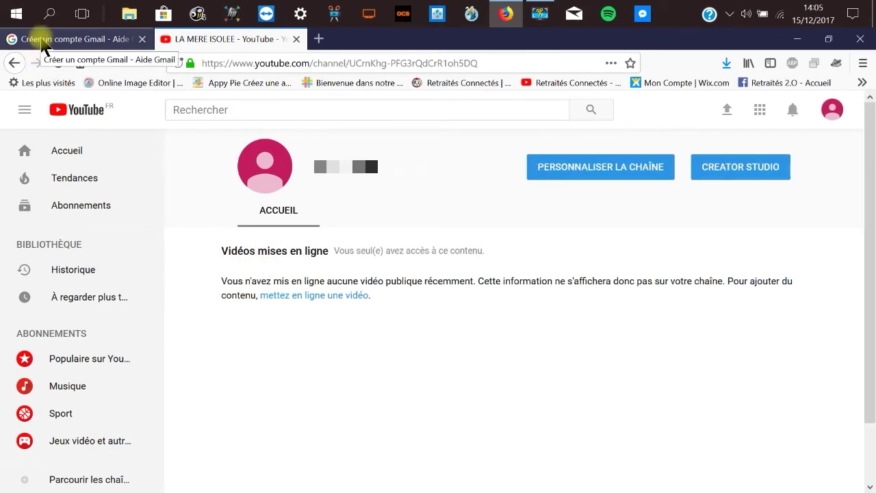
# Step: Open Gmail from the "Créer un compte Gmail" help page and go through the welcome tour to reach the inbox
pyautogui.click(43, 41)
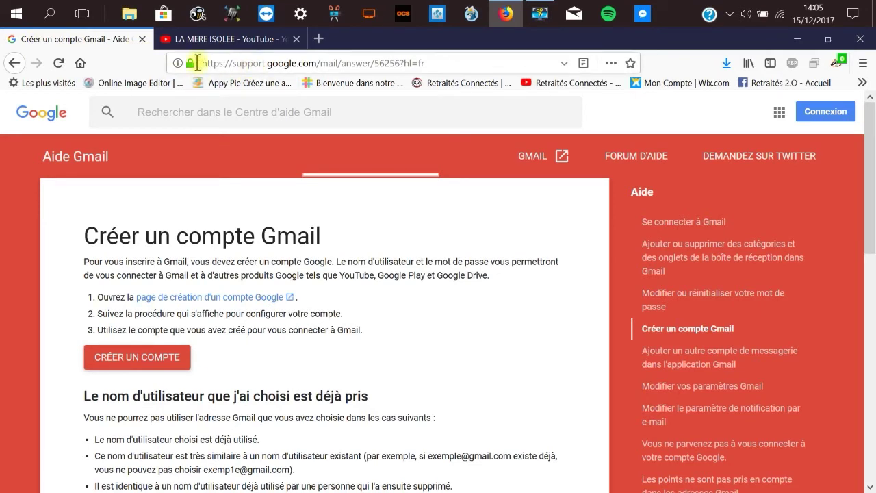
pyautogui.click(561, 157)
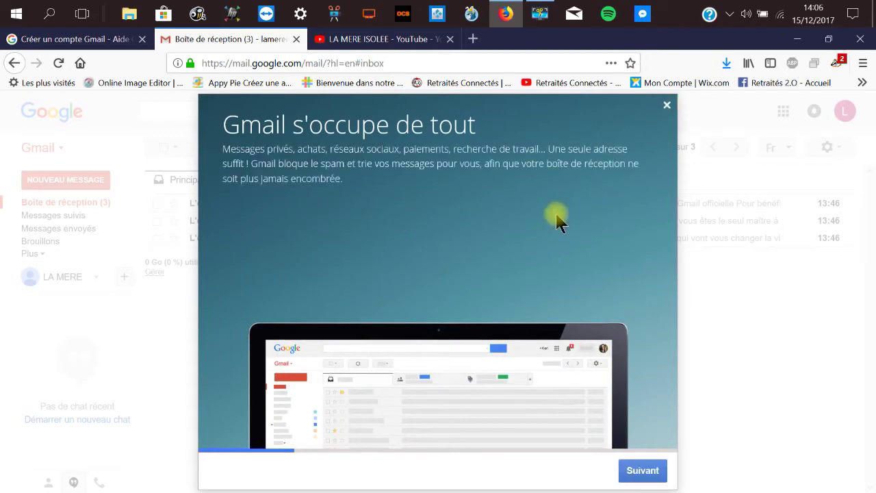
pyautogui.click(639, 471)
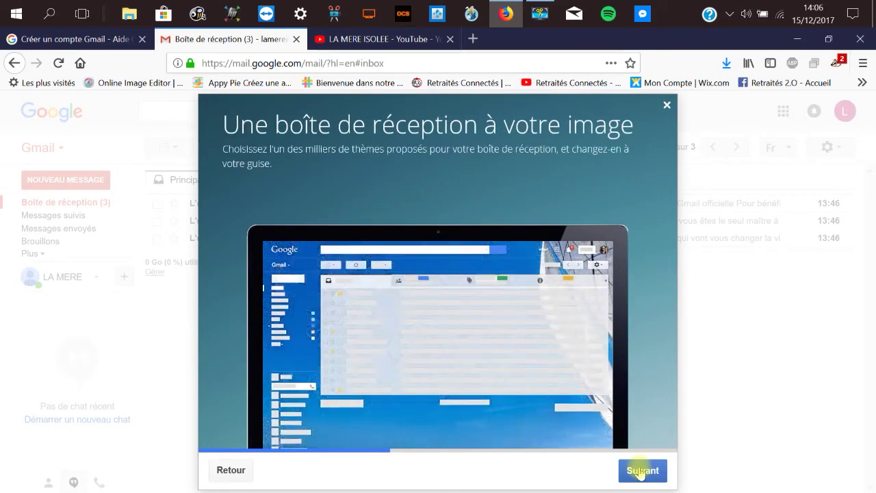
pyautogui.click(642, 471)
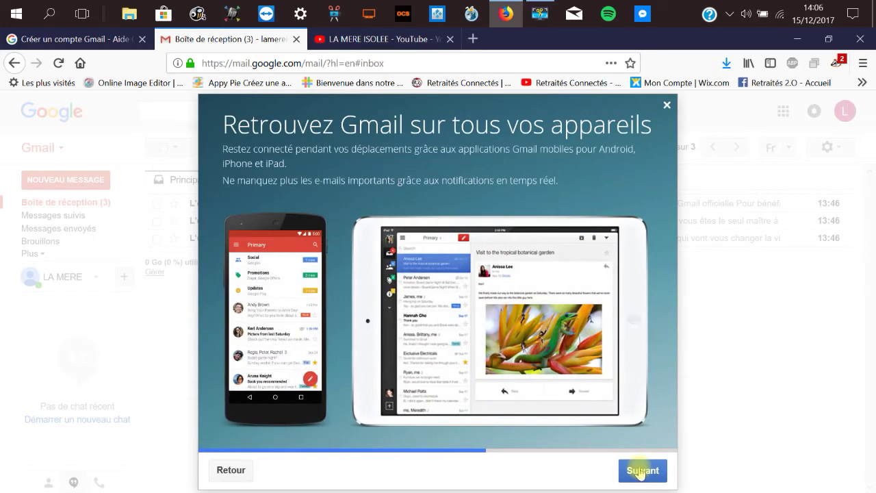
pyautogui.click(639, 470)
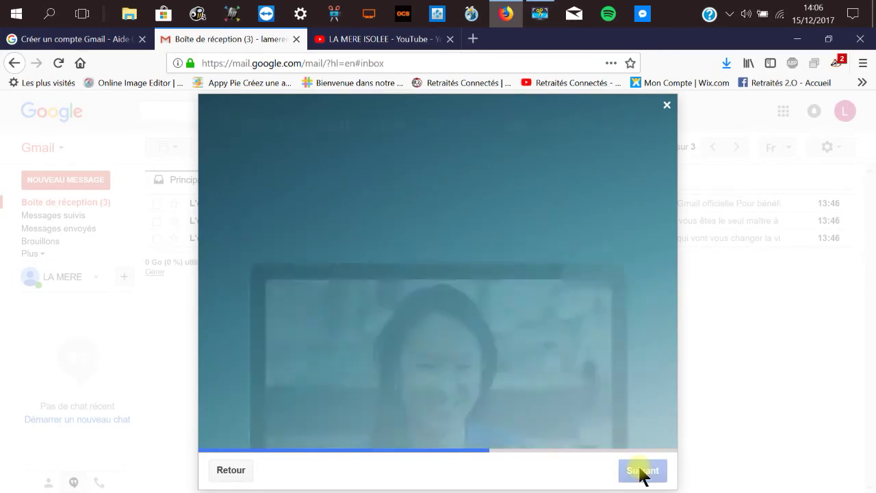
pyautogui.click(639, 471)
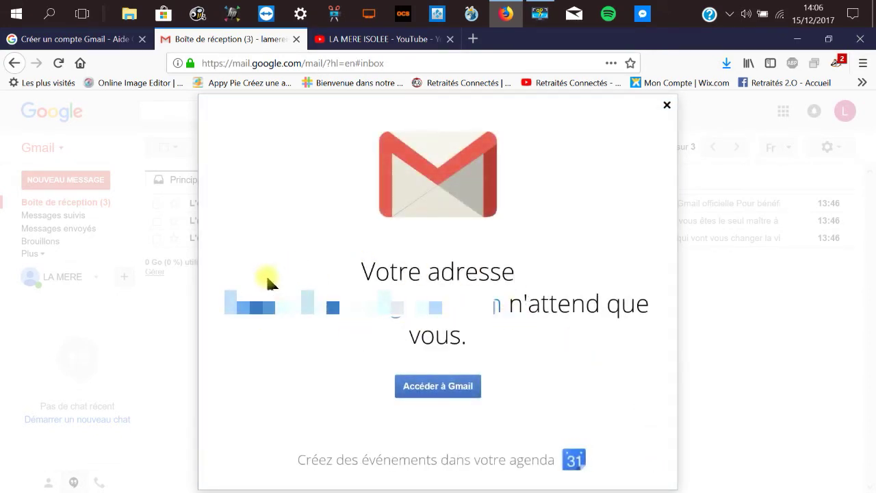
pyautogui.click(438, 387)
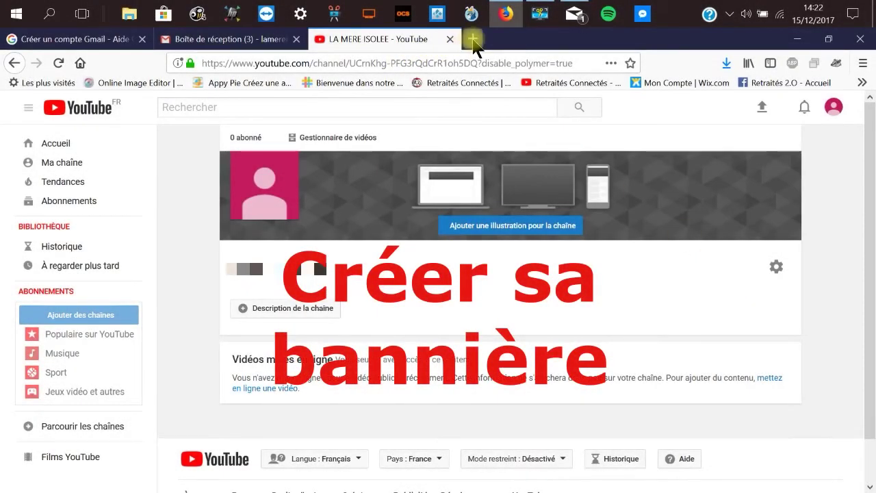
# Step: Search Google for "fond noir 2560x1440" in a new tab and show the image results
pyautogui.click(473, 41)
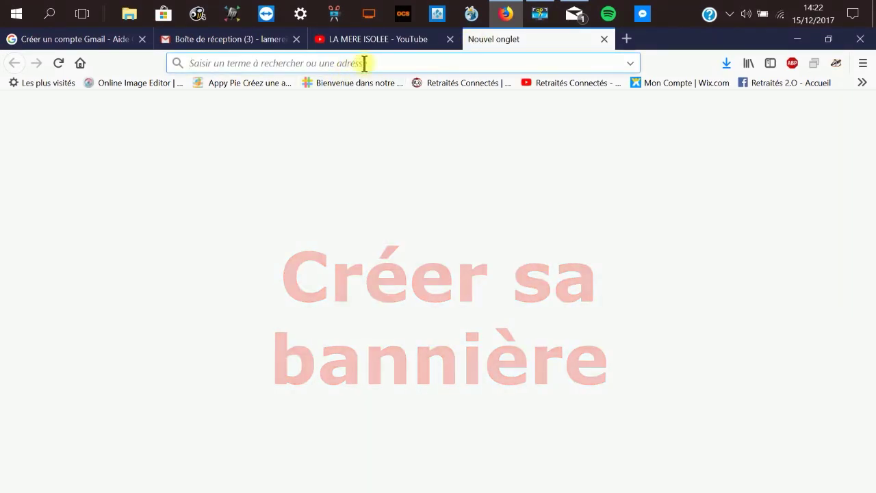
pyautogui.write('fond n')
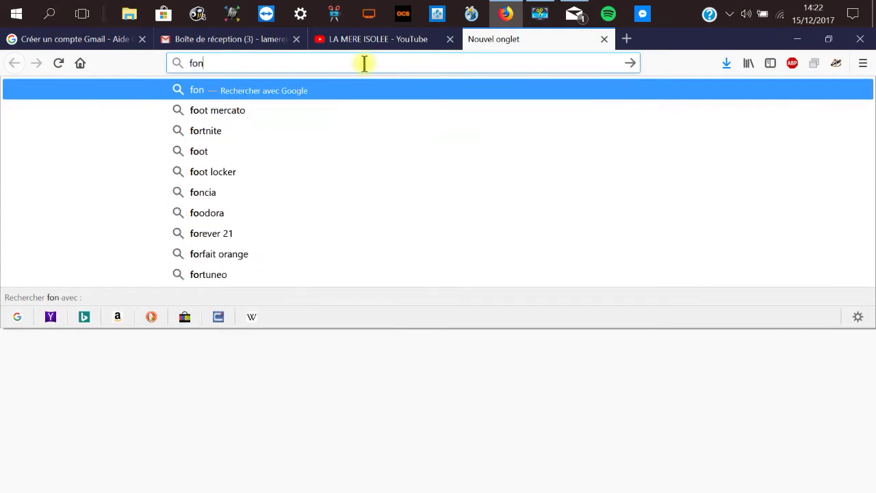
pyautogui.write('r ')
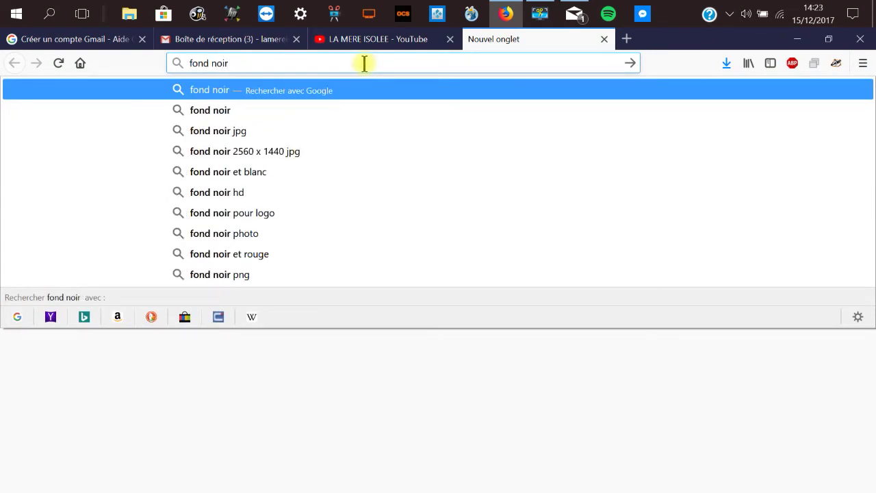
pyautogui.write('2560')
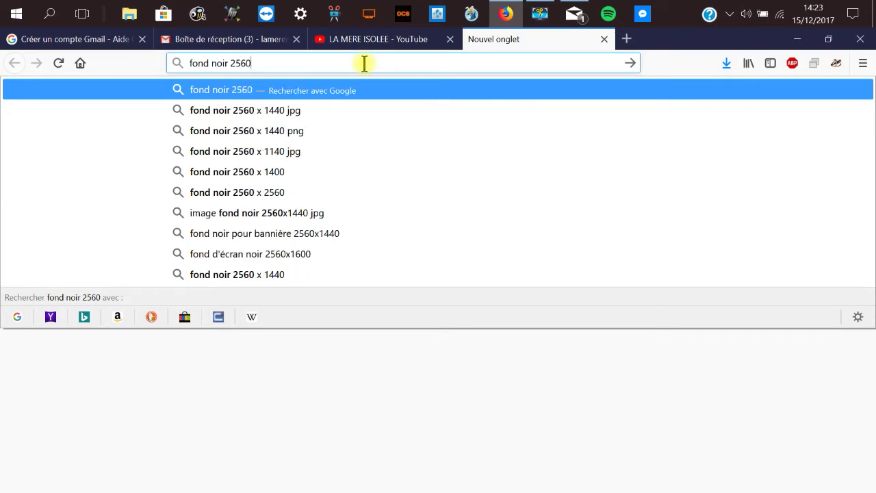
pyautogui.write('x')
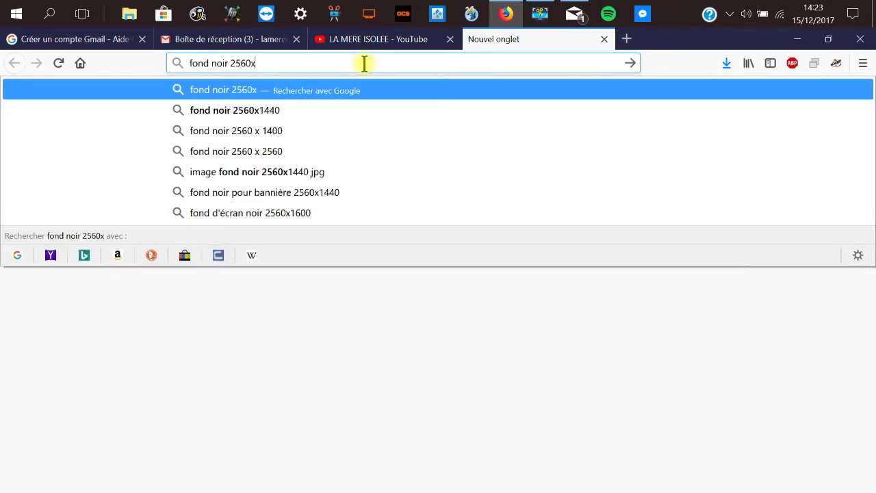
pyautogui.write('1')
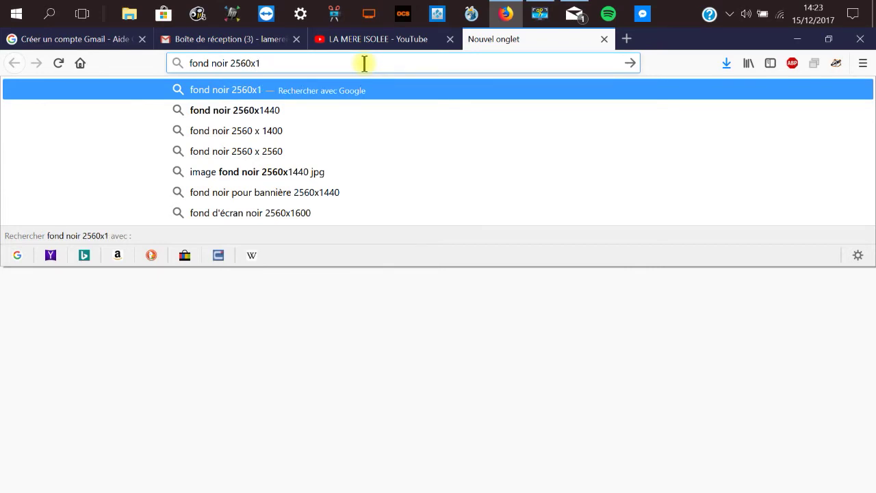
pyautogui.write('440')
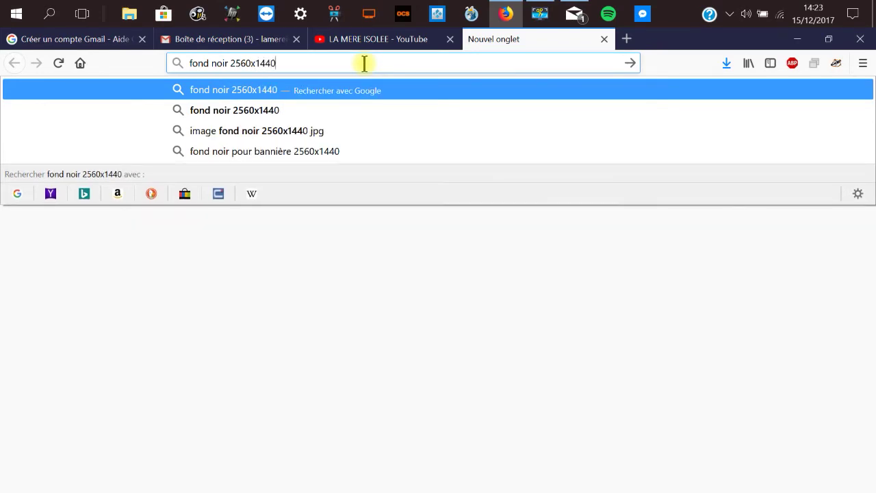
pyautogui.press('Return')
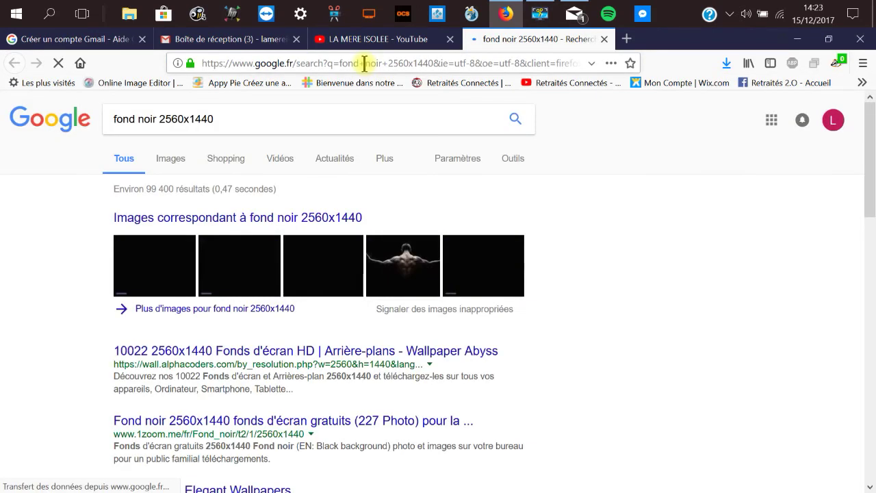
pyautogui.click(210, 219)
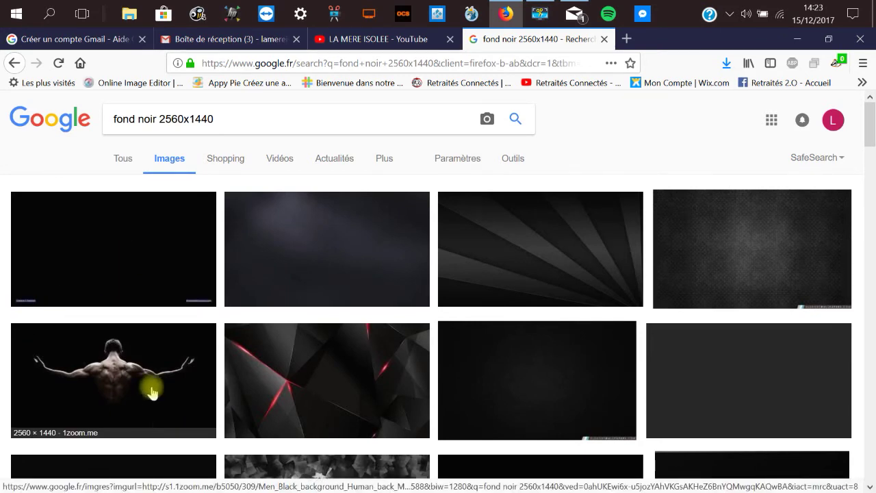
# Step: Start saving the first plain black image result and create a new folder named "LA MERE ISOLEE" in Images as its destination
pyautogui.rightClick(99, 248)
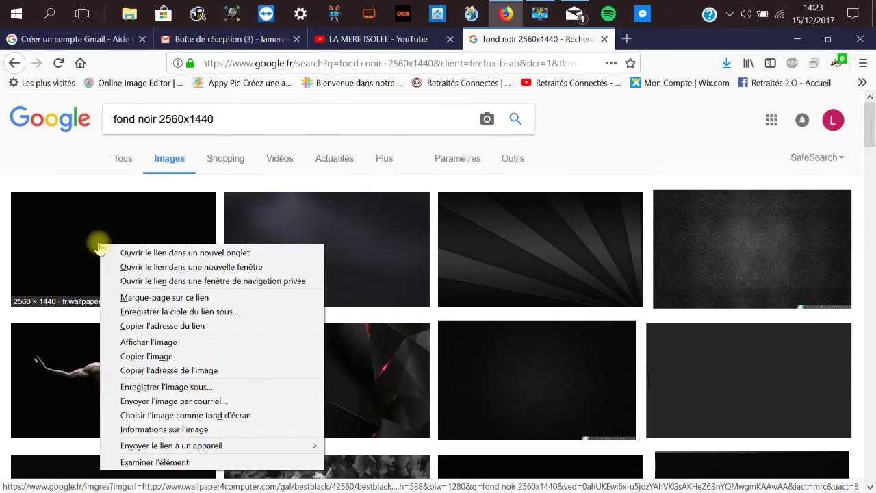
pyautogui.click(160, 387)
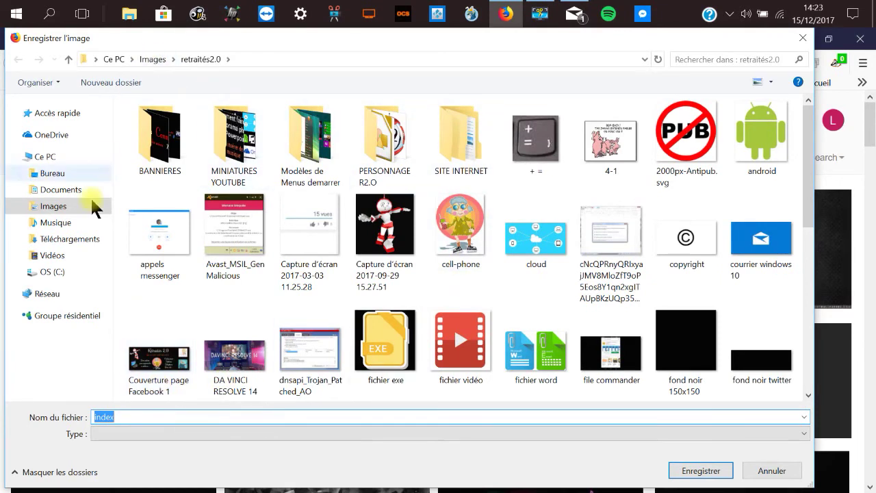
pyautogui.click(58, 206)
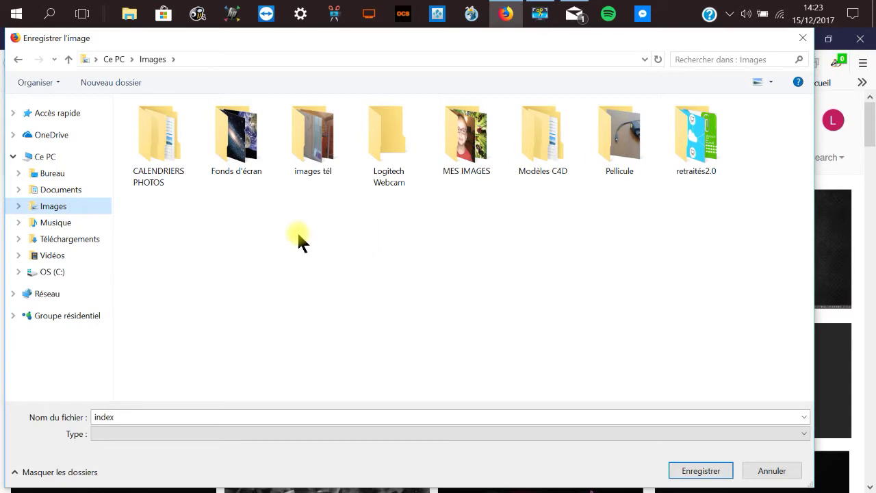
pyautogui.click(108, 83)
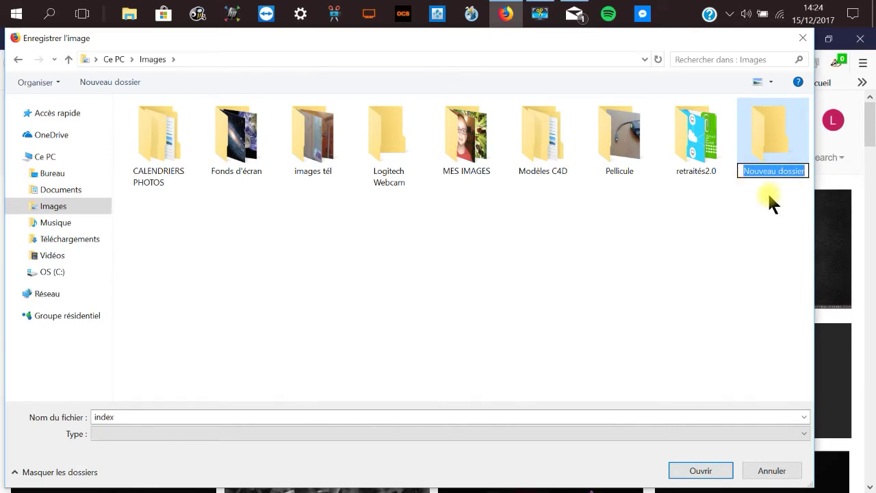
pyautogui.press('BackSpace')
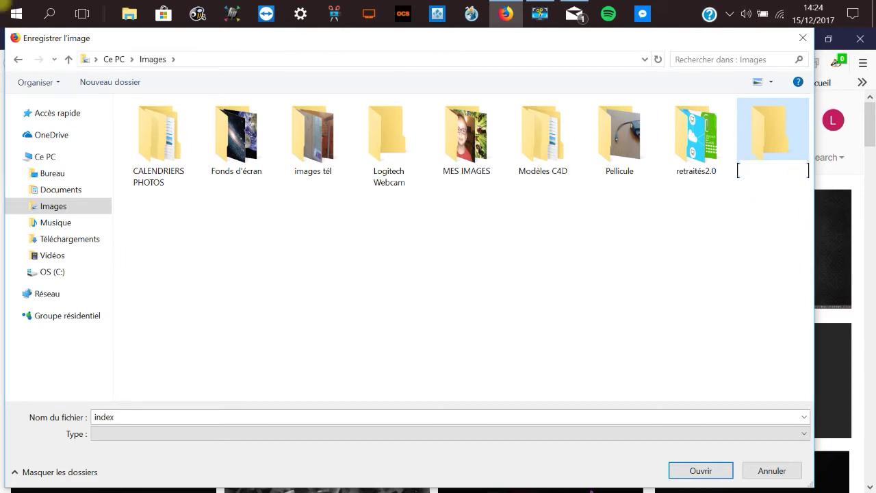
pyautogui.doubleClick(772, 121)
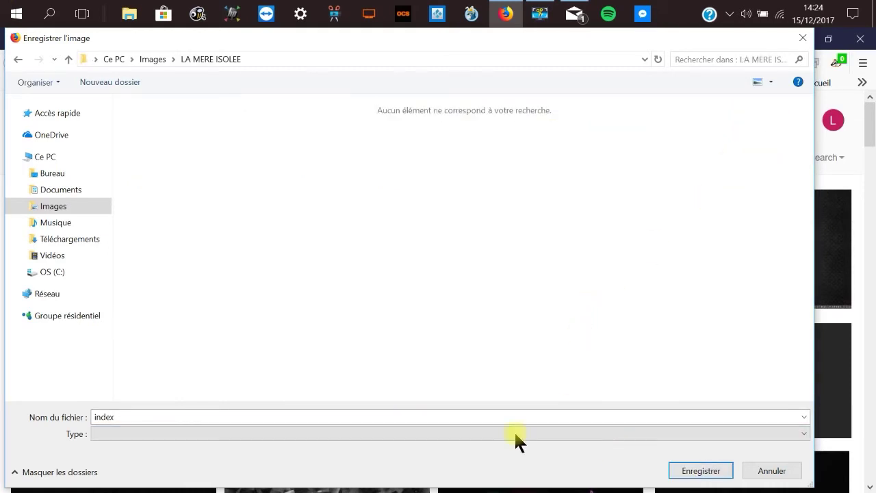
# Step: Name the image file "FOND NOIR 2560x1440" and save it in the LA MERE ISOLEE folder
pyautogui.doubleClick(117, 416)
pyautogui.press('BackSpace')
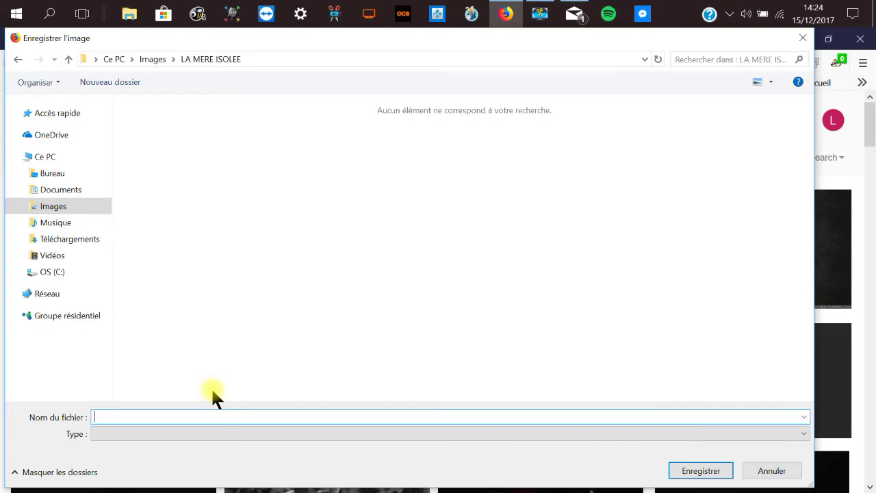
pyautogui.write('FOD')
pyautogui.press('BackSpace')
pyautogui.write('ND NOIR 26')
pyautogui.press('BackSpace')
pyautogui.write('56')
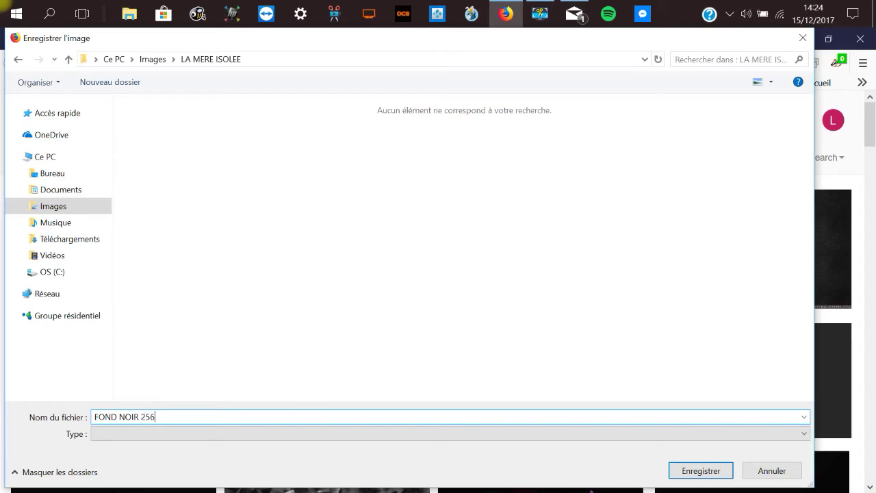
pyautogui.write('0x1440')
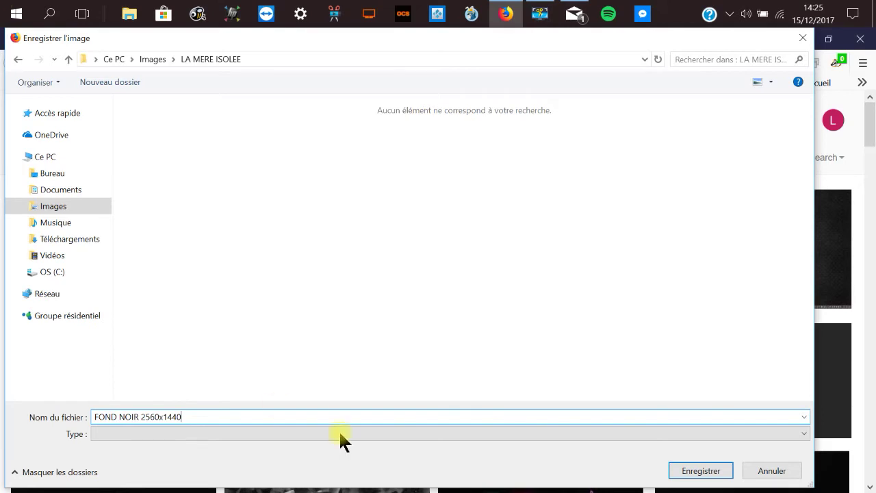
pyautogui.click(704, 470)
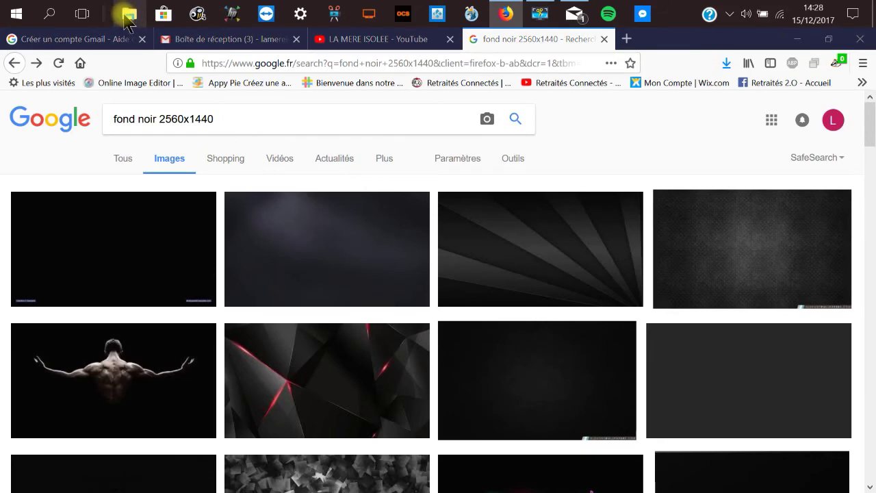
# Step: Switch to File Explorer and open the LA MERE ISOLEE folder in Images
pyautogui.click(130, 22)
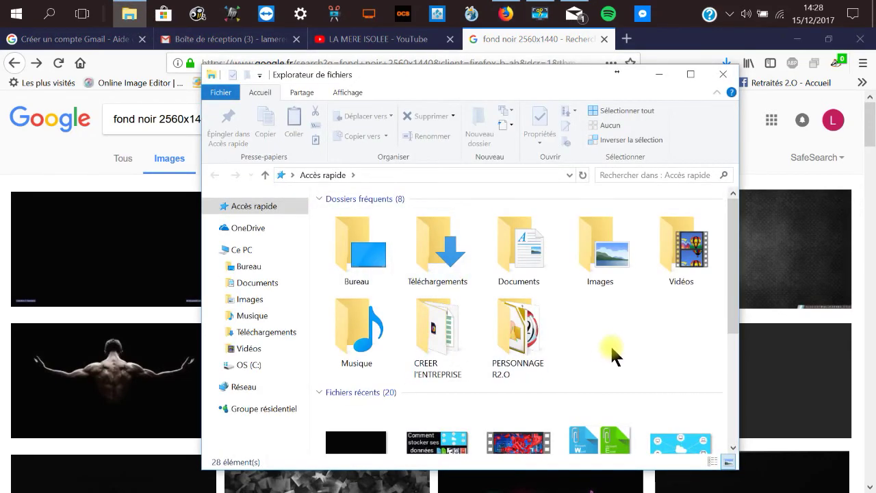
pyautogui.click(606, 271)
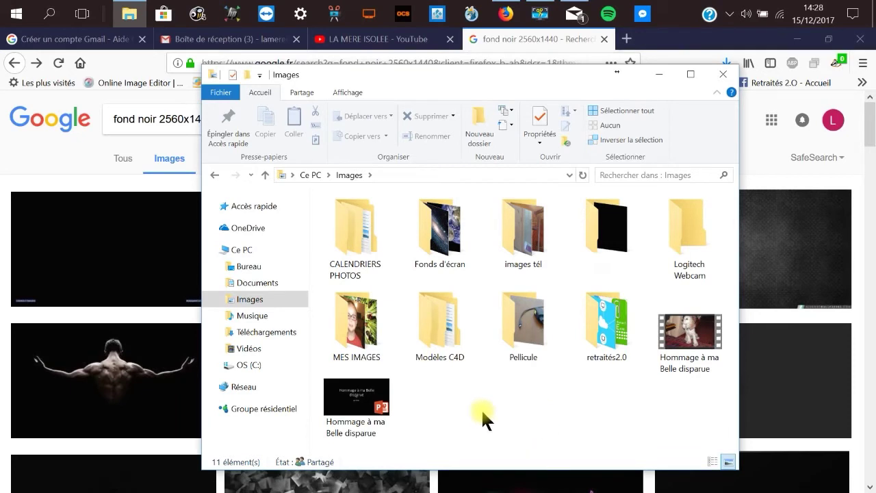
pyautogui.doubleClick(615, 236)
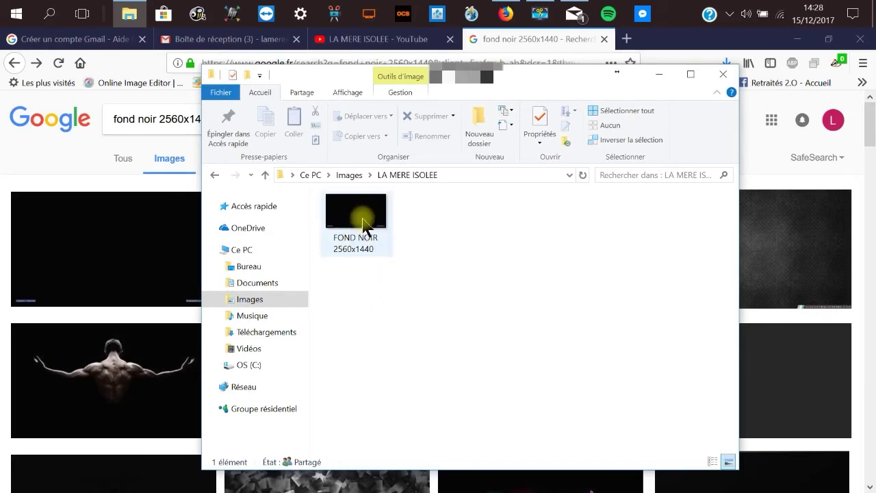
# Step: Duplicate the FOND NOIR 2560x1440 image within the same folder
pyautogui.click(362, 225)
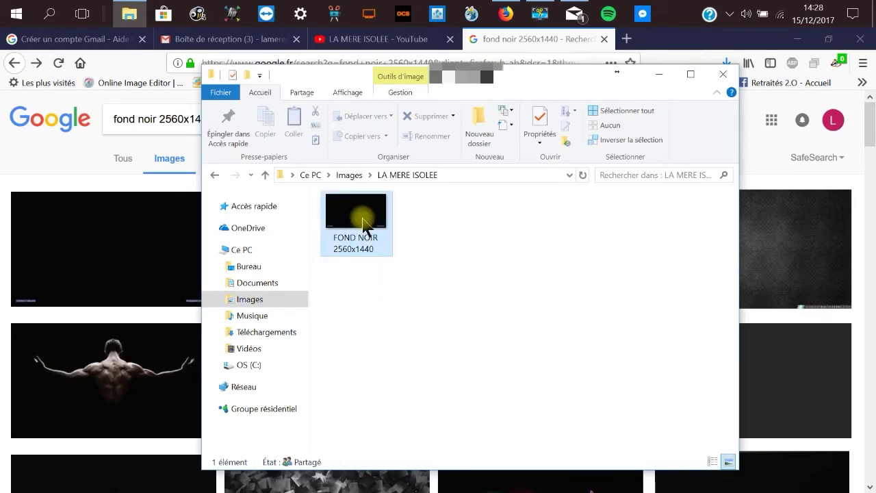
pyautogui.rightClick(363, 225)
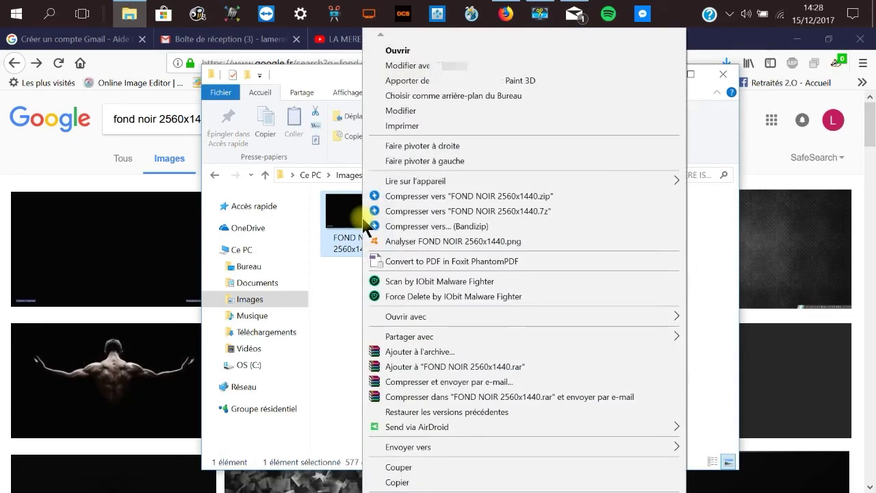
pyautogui.click(414, 483)
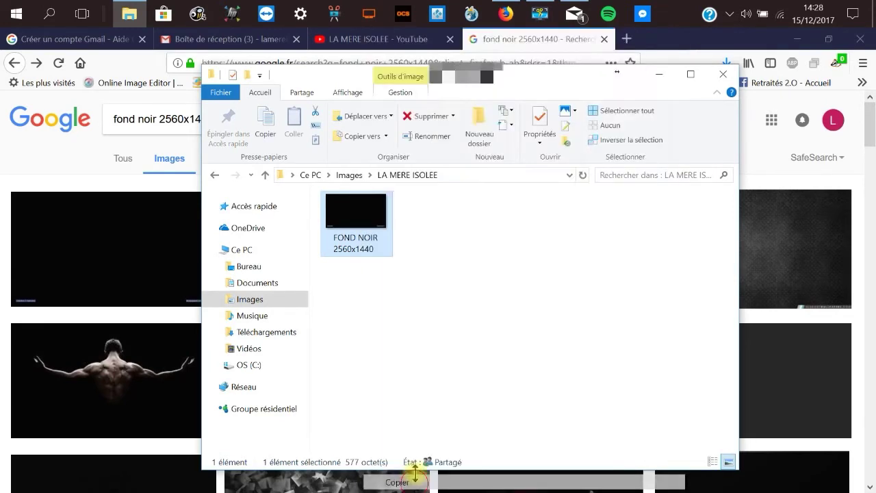
pyautogui.click(450, 227)
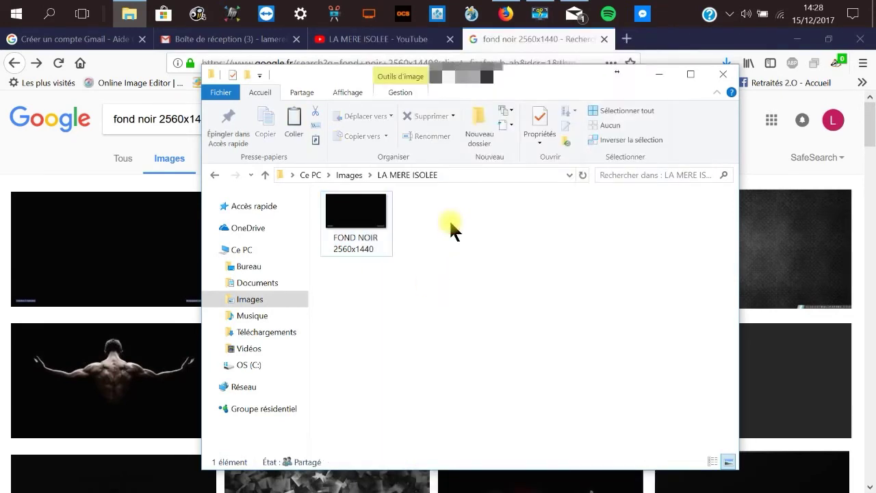
pyautogui.click(296, 119)
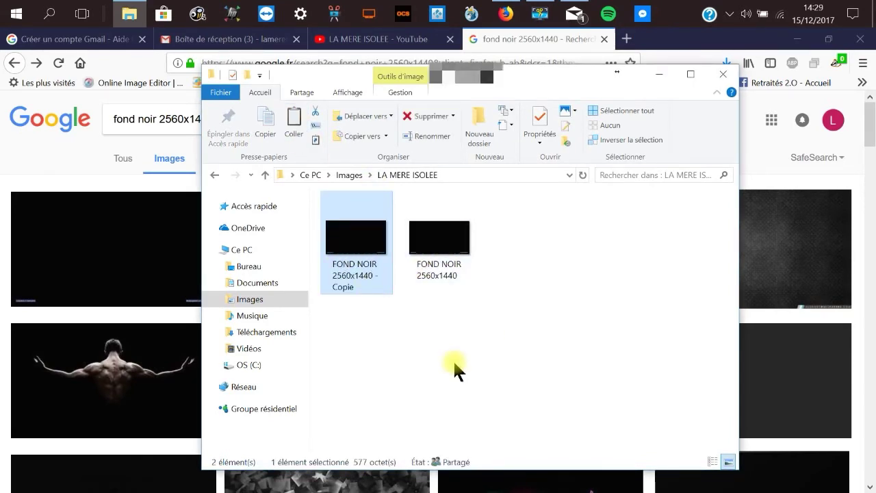
# Step: Rename the copied image as "FOND NOIR 1540x420"
pyautogui.scroll(-1, 365, 276)
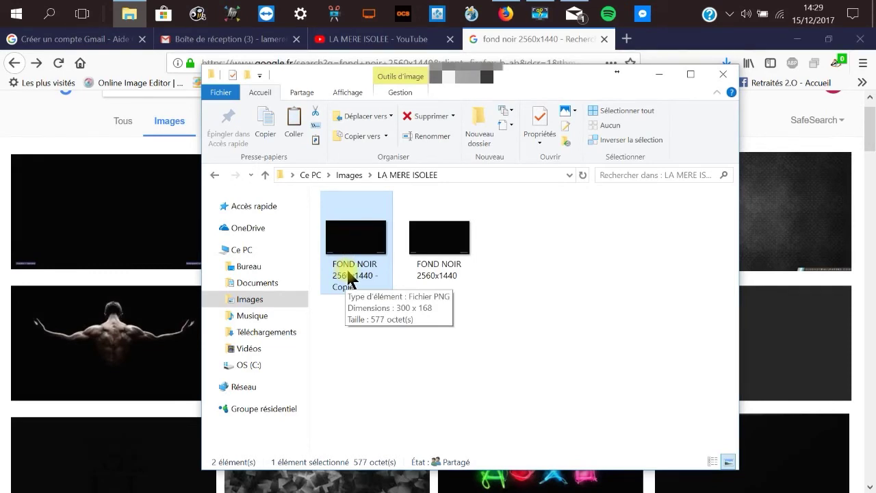
pyautogui.click(422, 136)
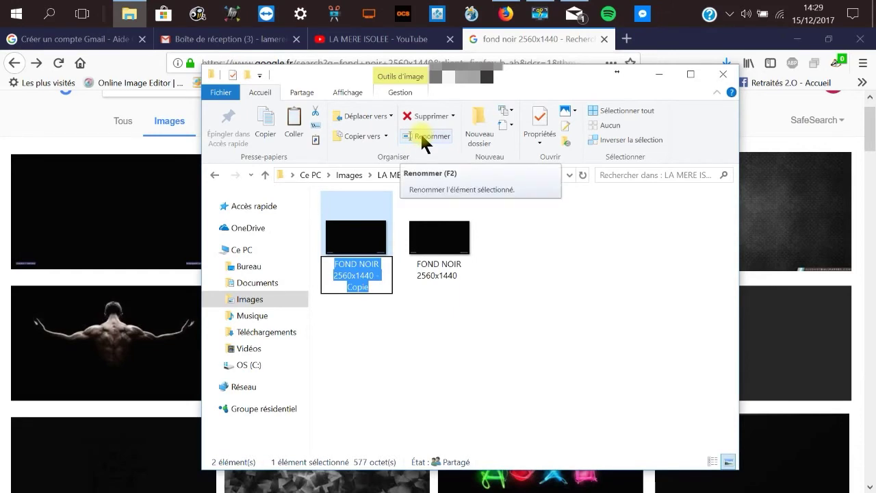
pyautogui.press('Return')
pyautogui.press('BackSpace')
pyautogui.press('BackSpace')
pyautogui.press('BackSpace')
pyautogui.press('BackSpace')
pyautogui.press('BackSpace')
pyautogui.press('BackSpace')
pyautogui.press('BackSpace')
pyautogui.press('BackSpace')
pyautogui.press('BackSpace')
pyautogui.press('BackSpace')
pyautogui.press('BackSpace')
pyautogui.press('BackSpace')
pyautogui.press('BackSpace')
pyautogui.press('BackSpace')
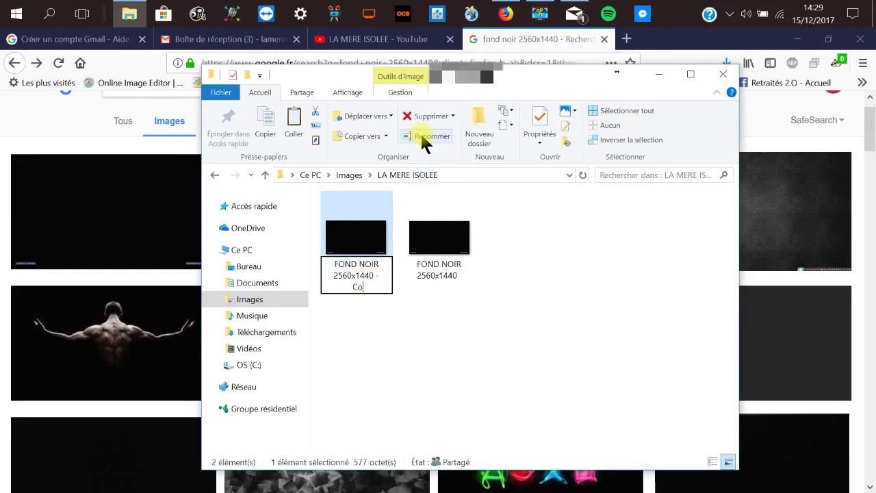
pyautogui.press('BackSpace')
pyautogui.press('BackSpace')
pyautogui.press('BackSpace')
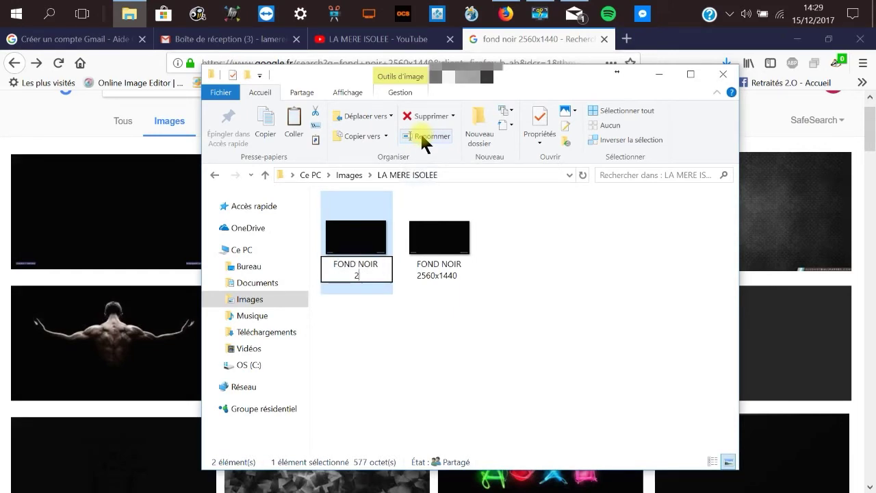
pyautogui.write('1540')
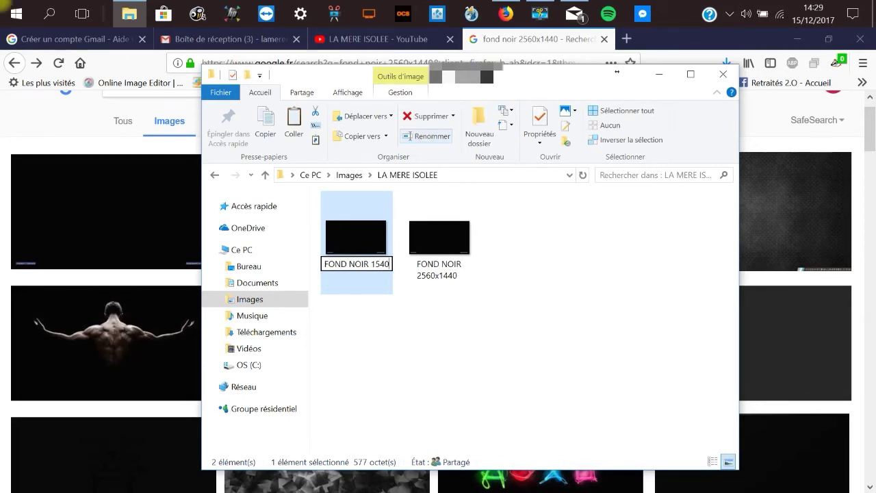
pyautogui.write('x')
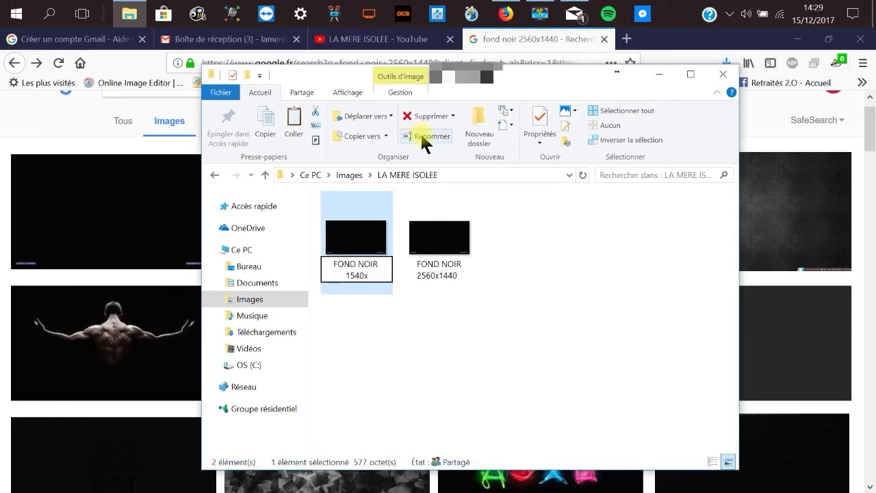
pyautogui.write('420')
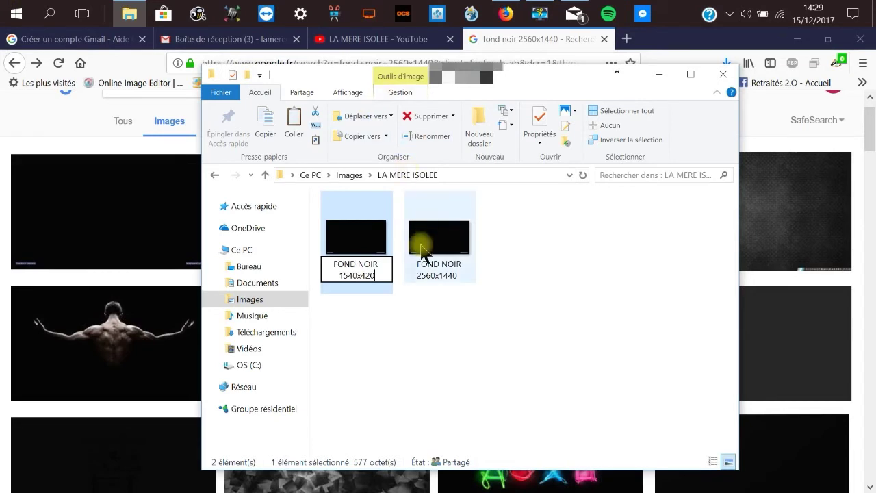
pyautogui.click(382, 307)
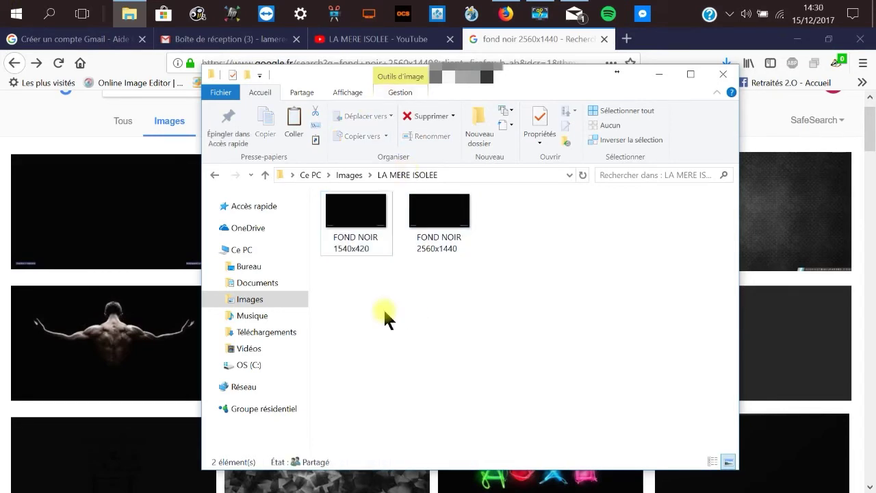
# Step: Open FOND NOIR 1540x420 in Paint and set its resize to pixels with a vertical size of 420, without keeping the proportions
pyautogui.rightClick(355, 217)
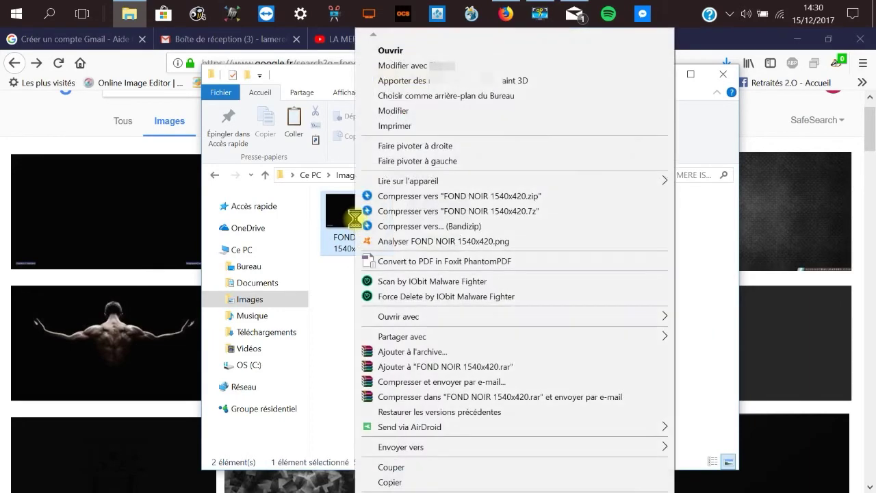
pyautogui.click(402, 109)
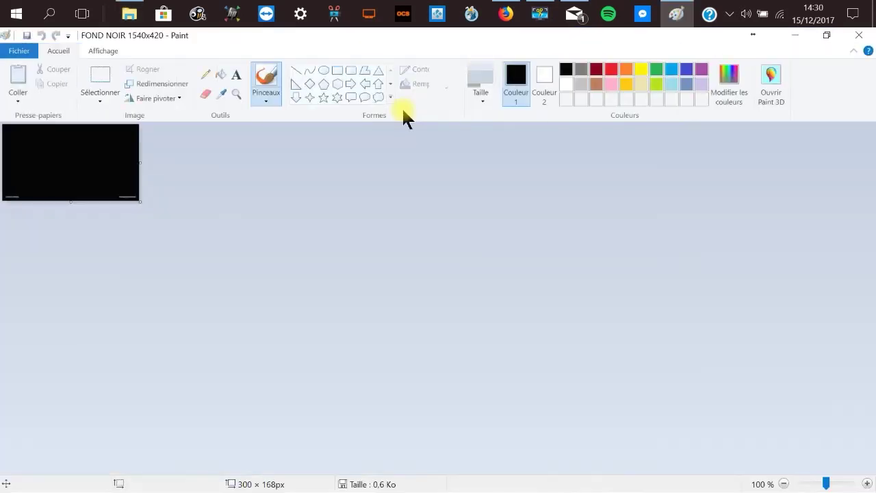
pyautogui.click(154, 90)
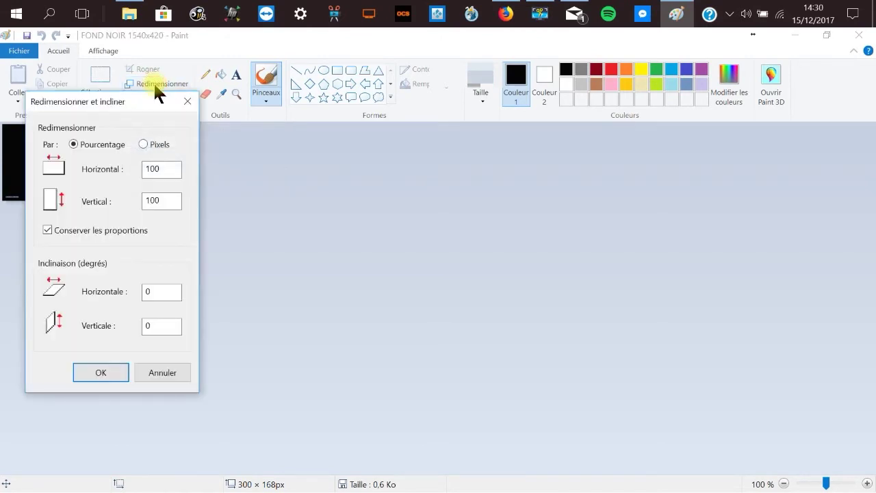
pyautogui.click(142, 144)
pyautogui.doubleClick(165, 169)
pyautogui.press('BackSpace')
pyautogui.write('1540')
pyautogui.press('Tab')
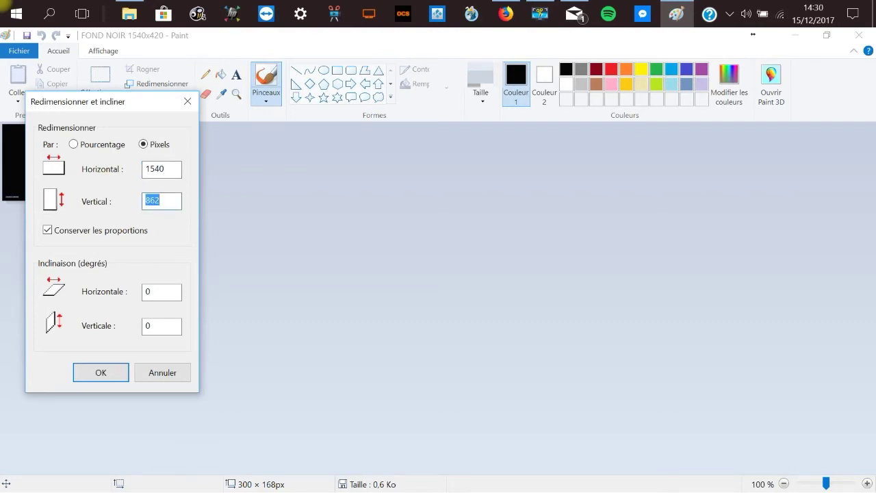
pyautogui.write('420')
pyautogui.click(47, 230)
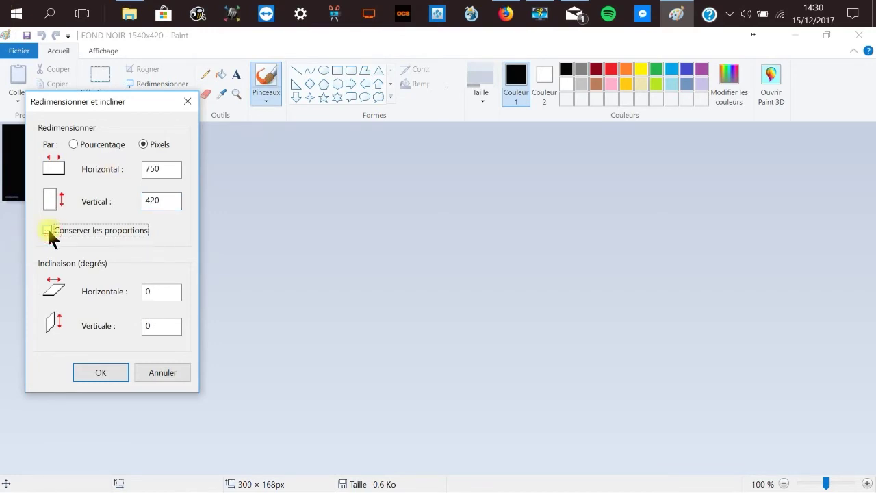
# Step: Set the horizontal size to 1540 pixels and apply the resize to the image
pyautogui.moveTo(178, 173); pyautogui.dragTo(130, 171)
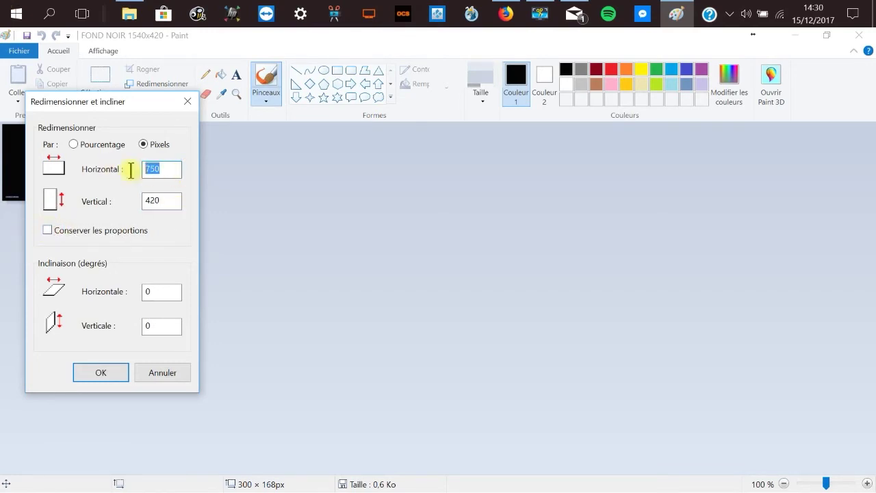
pyautogui.write('154')
pyautogui.click(169, 199)
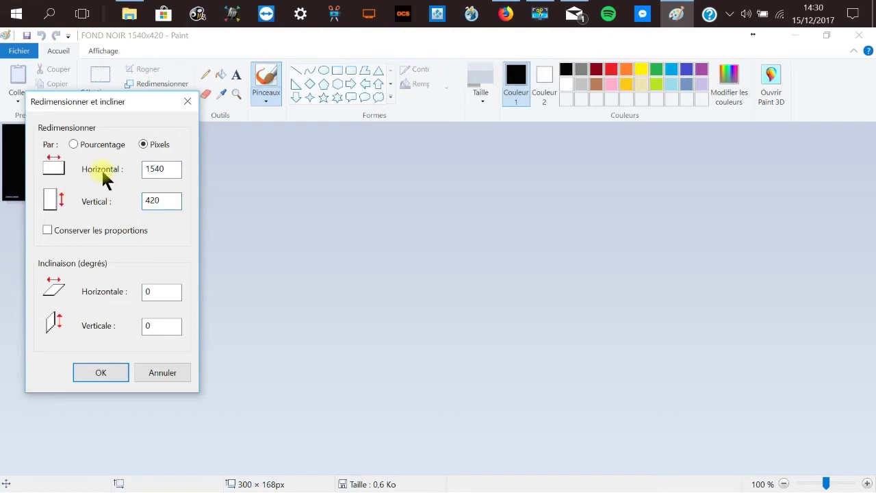
pyautogui.click(157, 201)
pyautogui.click(112, 372)
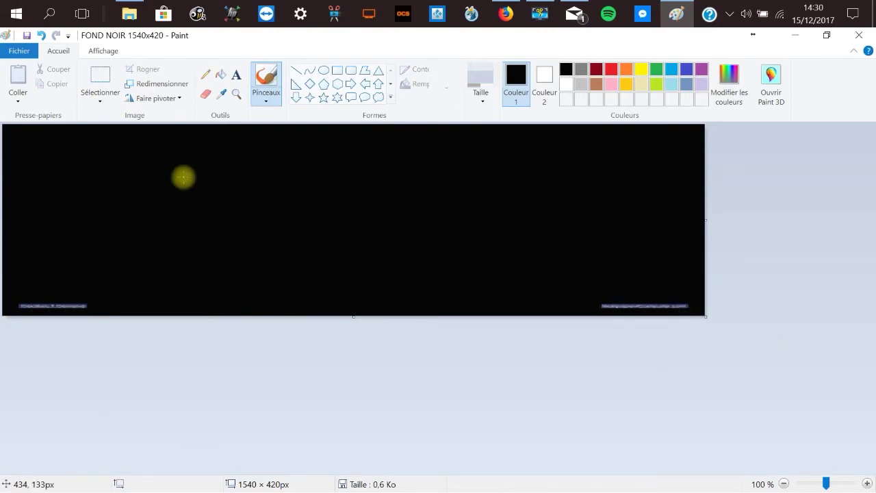
# Step: Paint over the two watermarks in the lower corners with a black brush, save the image and close Paint
pyautogui.click(206, 94)
pyautogui.click(266, 101)
pyautogui.click(263, 153)
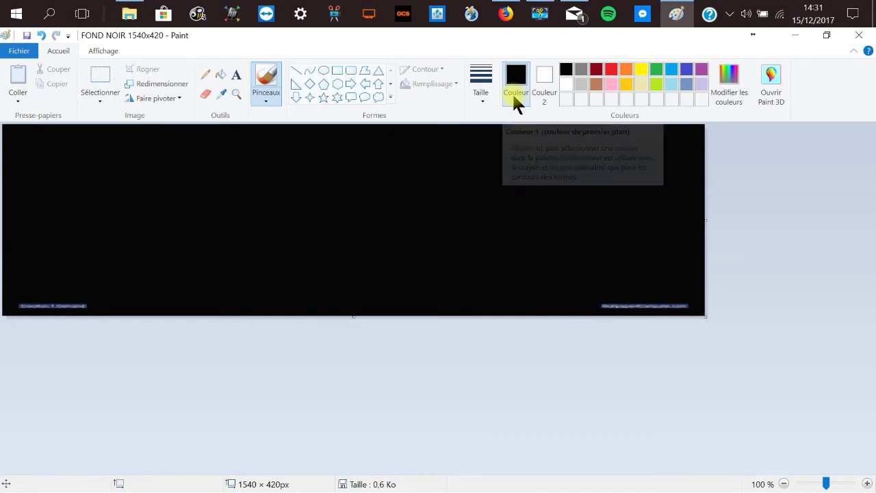
pyautogui.moveTo(17, 303)
pyautogui.mouseDown()
pyautogui.moveTo(81, 306)
pyautogui.moveTo(74, 298)
pyautogui.moveTo(51, 305)
pyautogui.mouseUp()
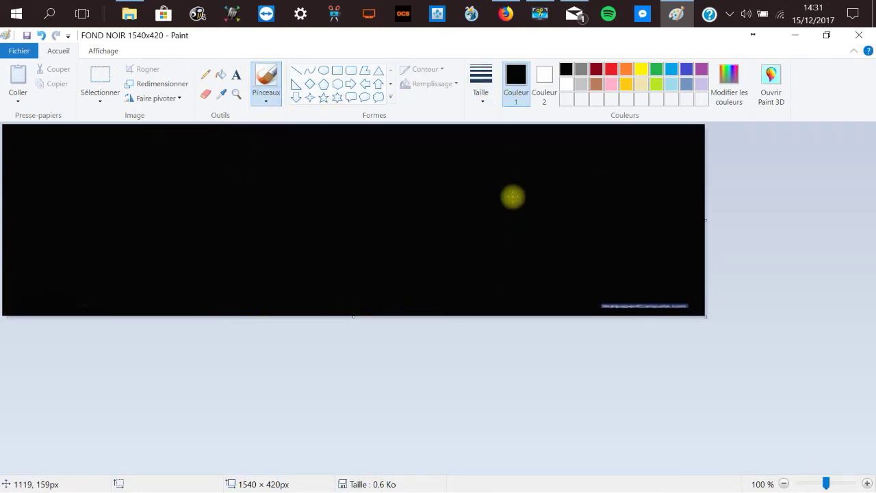
pyautogui.moveTo(595, 303)
pyautogui.mouseDown()
pyautogui.moveTo(616, 305)
pyautogui.moveTo(602, 297)
pyautogui.moveTo(657, 305)
pyautogui.moveTo(593, 303)
pyautogui.moveTo(694, 307)
pyautogui.moveTo(668, 307)
pyautogui.moveTo(677, 311)
pyautogui.mouseUp()
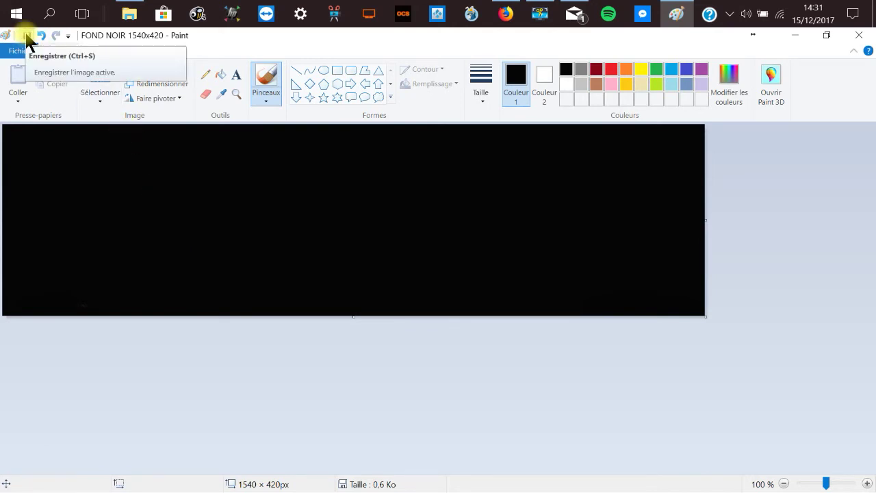
pyautogui.click(26, 36)
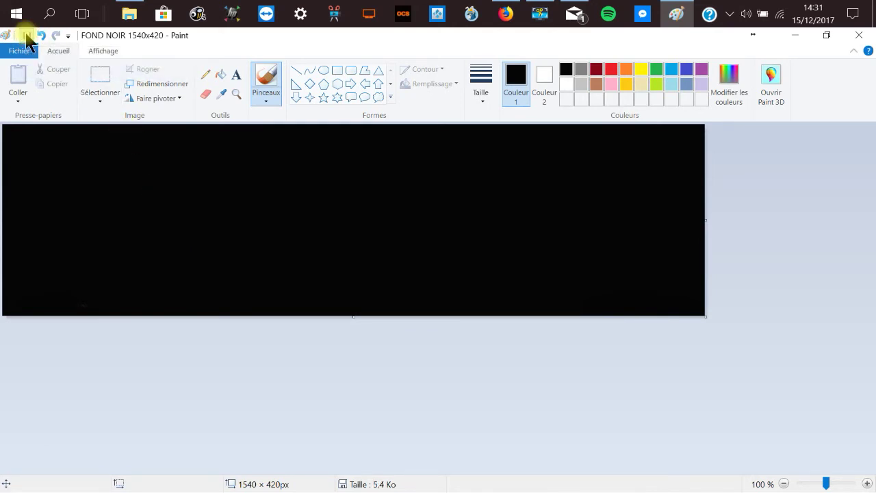
pyautogui.click(862, 38)
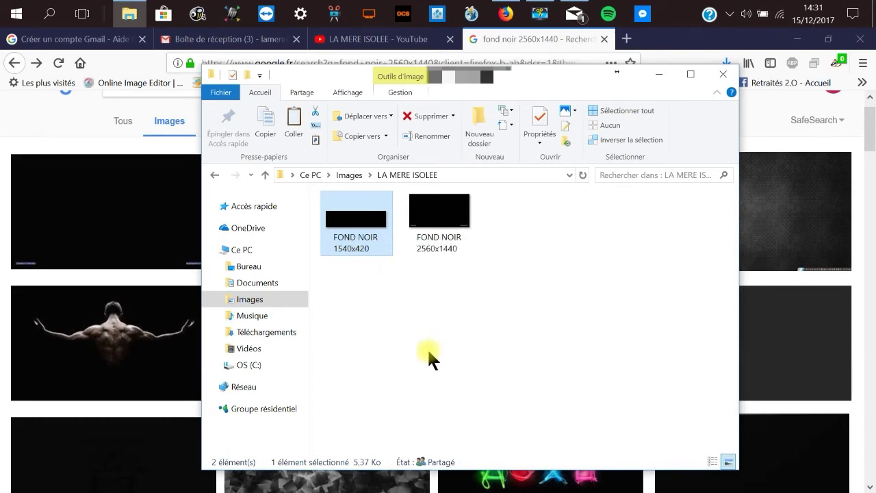
# Step: Open the FOND NOIR 2560x1440 image for editing in Paint
pyautogui.click(442, 223)
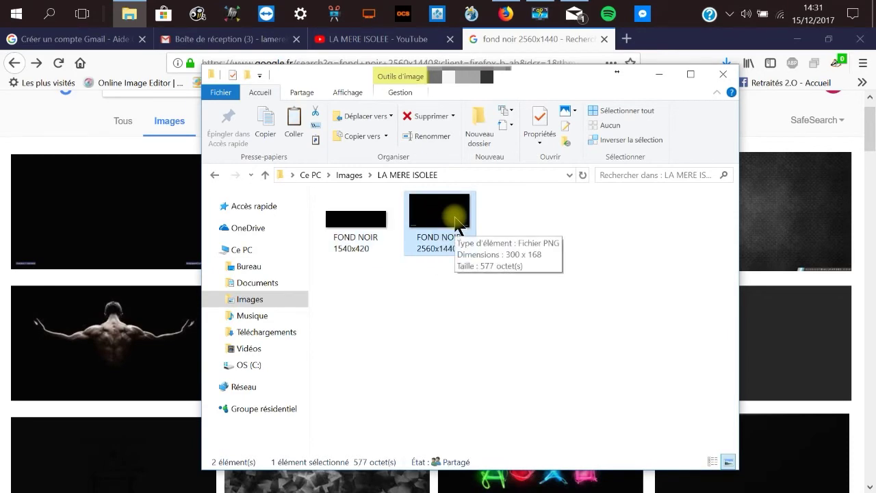
pyautogui.rightClick(457, 225)
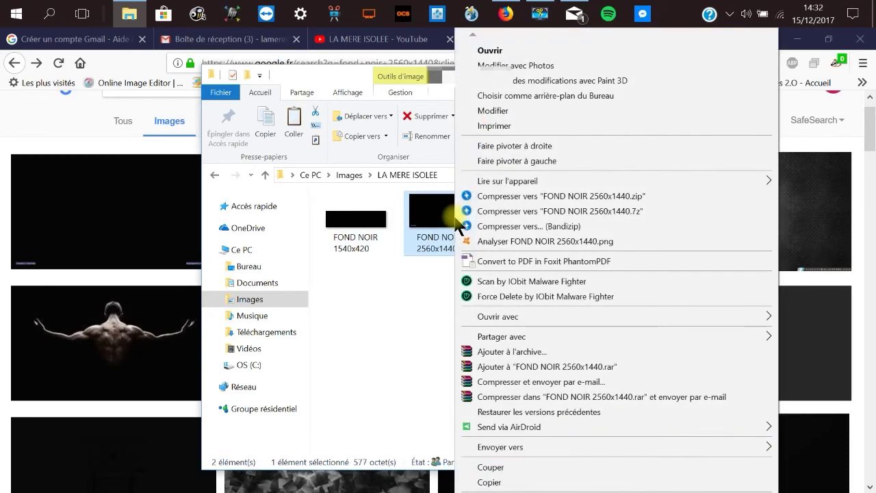
pyautogui.click(478, 111)
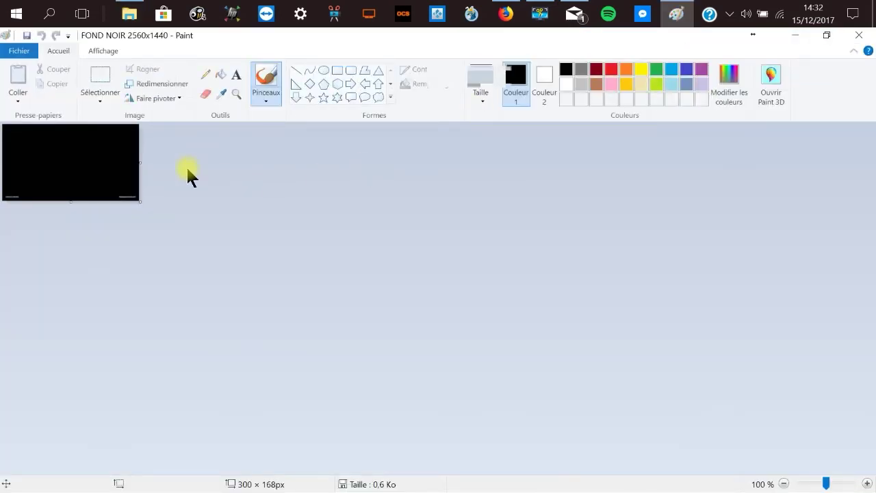
# Step: Resize the image to 2560 pixels horizontally and 1440 pixels vertically without keeping the proportions
pyautogui.click(143, 83)
pyautogui.click(142, 144)
pyautogui.click(46, 230)
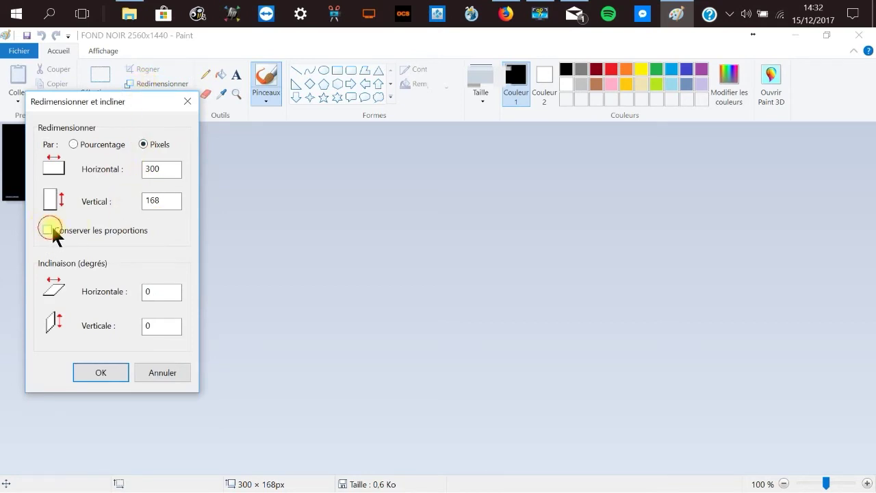
pyautogui.moveTo(171, 168); pyautogui.dragTo(107, 166)
pyautogui.write('2560')
pyautogui.press('Tab')
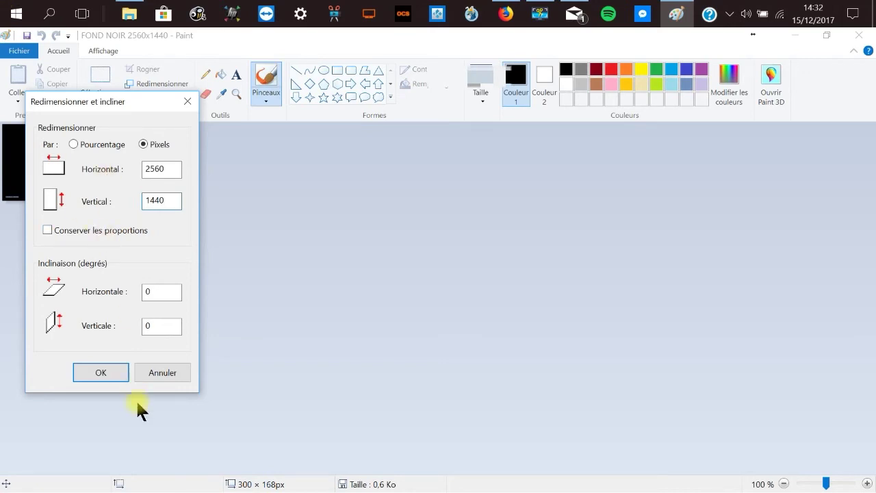
pyautogui.click(103, 373)
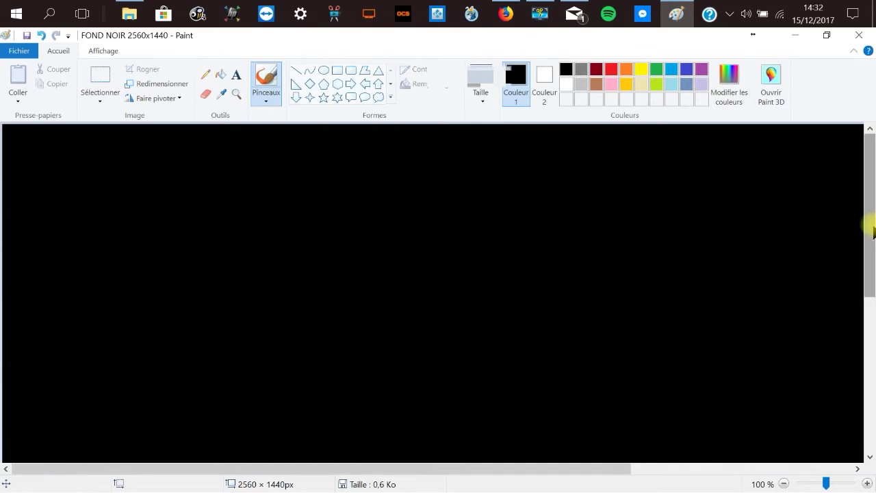
# Step: Cover the watermarks in the image's lower-left and lower-right corners with black strokes, using a thicker brush
pyautogui.scroll(-1, 870, 262)
pyautogui.moveTo(870, 262); pyautogui.dragTo(866, 390)
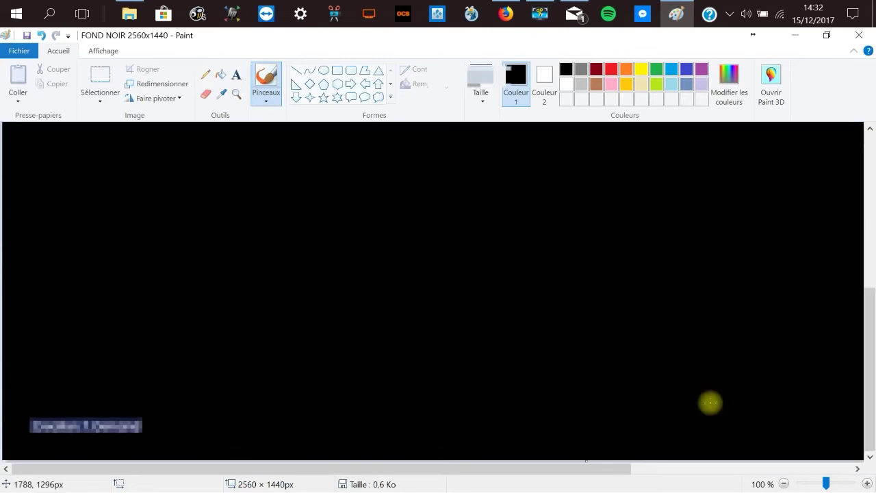
pyautogui.click(264, 92)
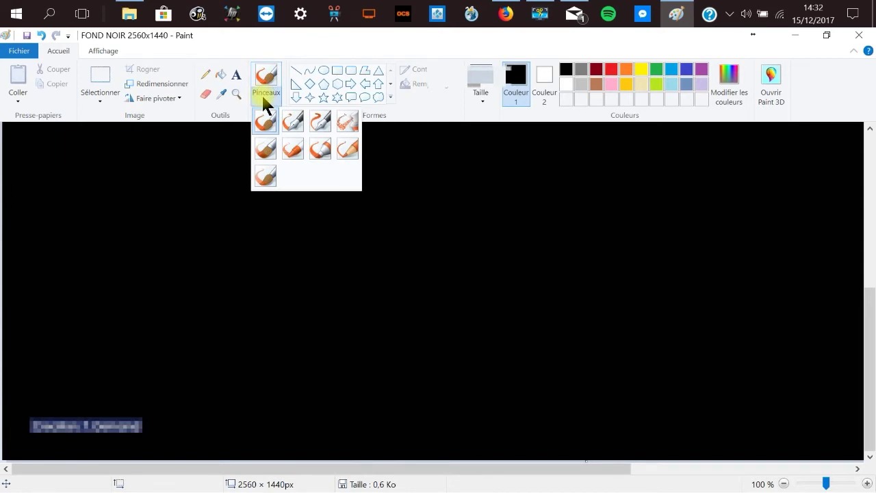
pyautogui.click(266, 100)
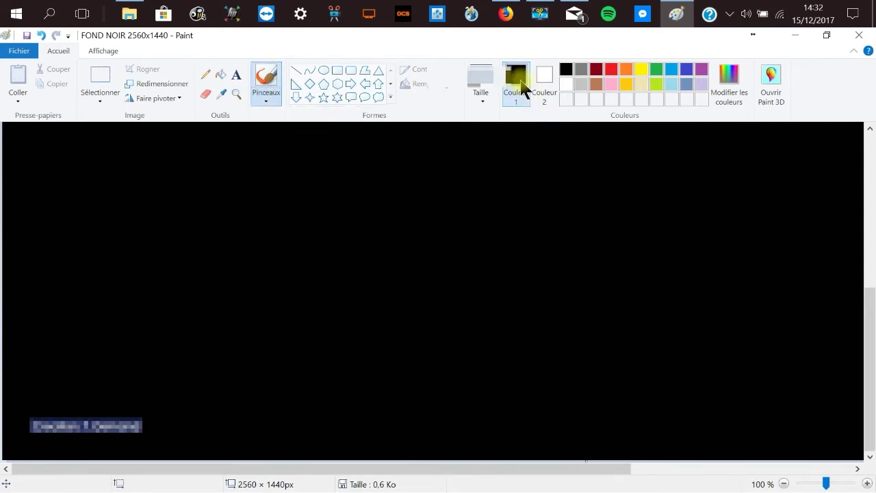
pyautogui.moveTo(34, 413)
pyautogui.mouseDown()
pyautogui.moveTo(57, 429)
pyautogui.moveTo(27, 429)
pyautogui.mouseUp()
pyautogui.click(272, 98)
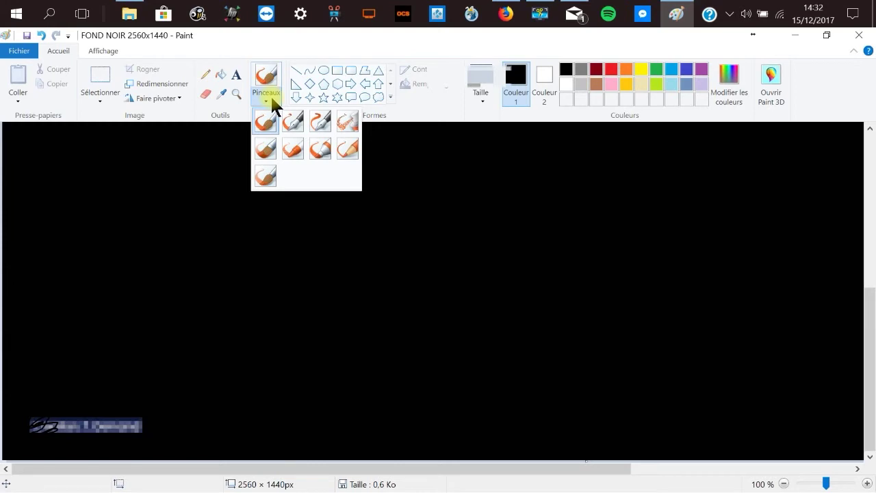
pyautogui.click(267, 149)
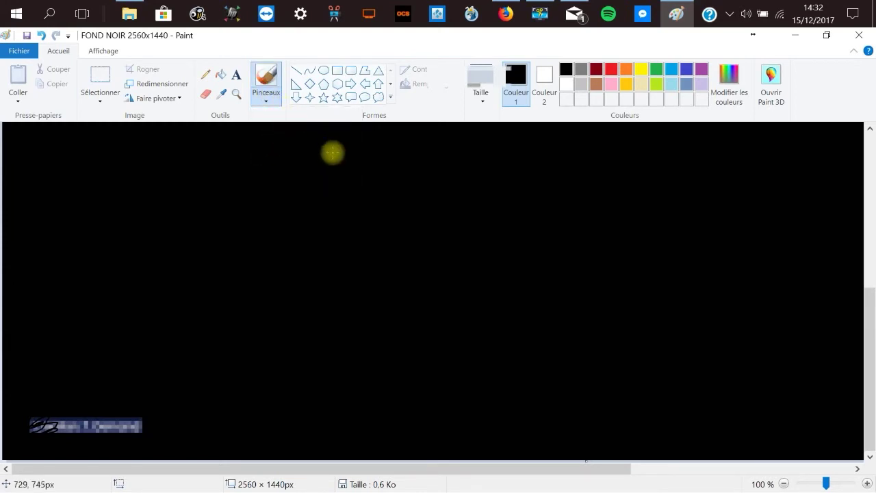
pyautogui.click(483, 99)
pyautogui.click(490, 204)
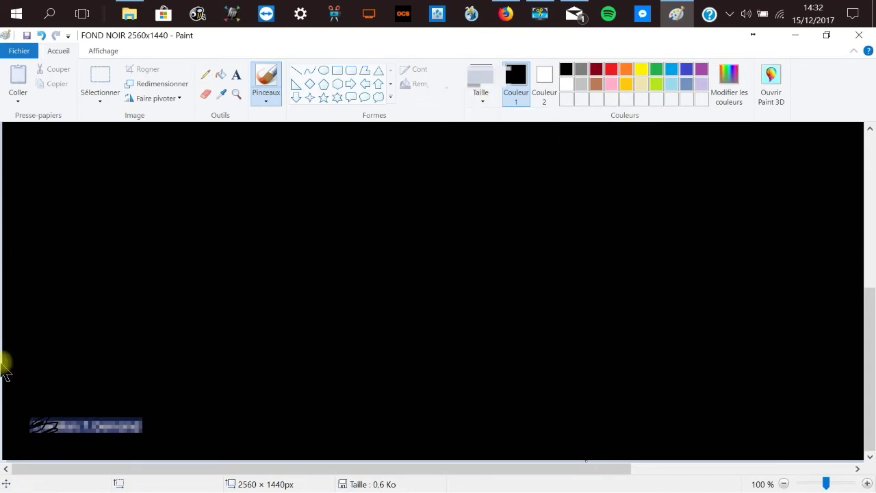
pyautogui.moveTo(27, 415)
pyautogui.mouseDown()
pyautogui.moveTo(32, 427)
pyautogui.moveTo(9, 420)
pyautogui.moveTo(133, 428)
pyautogui.moveTo(76, 415)
pyautogui.moveTo(117, 425)
pyautogui.moveTo(98, 415)
pyautogui.moveTo(97, 433)
pyautogui.moveTo(86, 408)
pyautogui.moveTo(96, 419)
pyautogui.moveTo(16, 422)
pyautogui.mouseUp()
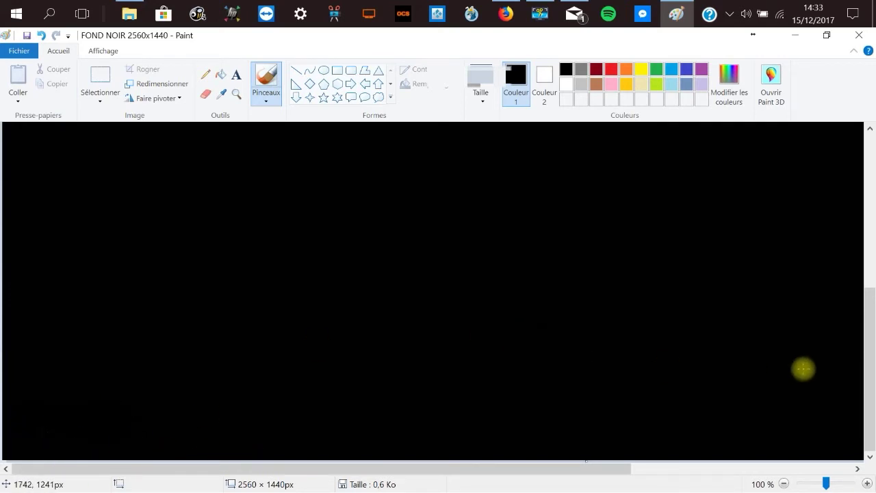
pyautogui.moveTo(568, 468); pyautogui.dragTo(810, 484)
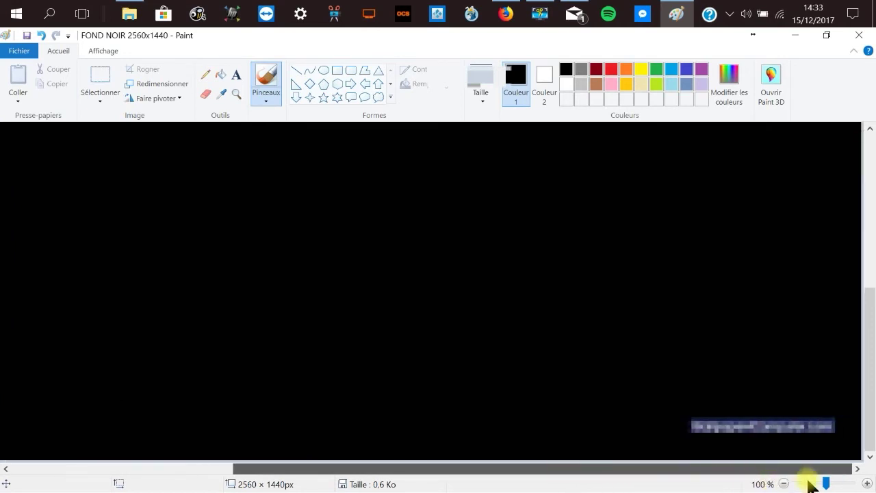
pyautogui.moveTo(669, 422)
pyautogui.mouseDown()
pyautogui.moveTo(719, 427)
pyautogui.moveTo(720, 436)
pyautogui.moveTo(762, 424)
pyautogui.moveTo(633, 416)
pyautogui.moveTo(773, 418)
pyautogui.moveTo(794, 433)
pyautogui.moveTo(851, 428)
pyautogui.moveTo(784, 420)
pyautogui.moveTo(767, 421)
pyautogui.moveTo(819, 433)
pyautogui.moveTo(770, 430)
pyautogui.moveTo(722, 415)
pyautogui.moveTo(839, 426)
pyautogui.moveTo(806, 432)
pyautogui.moveTo(815, 426)
pyautogui.moveTo(832, 422)
pyautogui.moveTo(822, 453)
pyautogui.mouseUp()
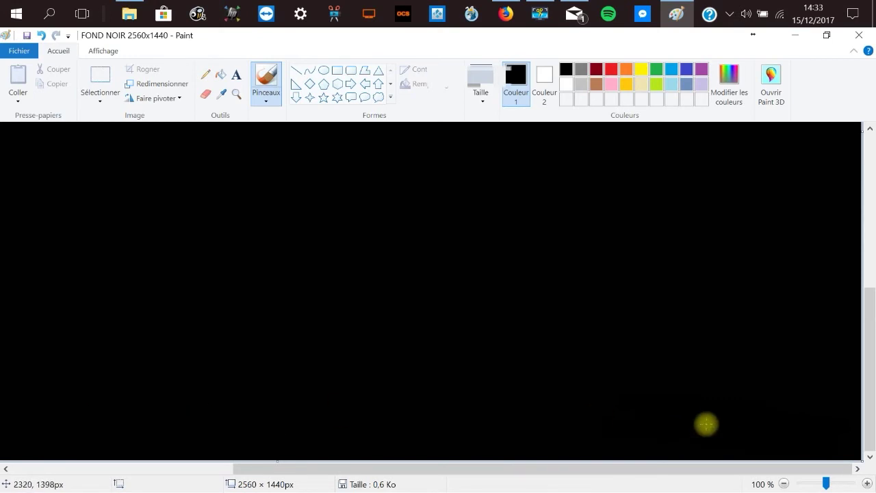
# Step: Save the 2560x1440 image and close both Paint and the LA MERE ISOLEE folder window
pyautogui.click(26, 36)
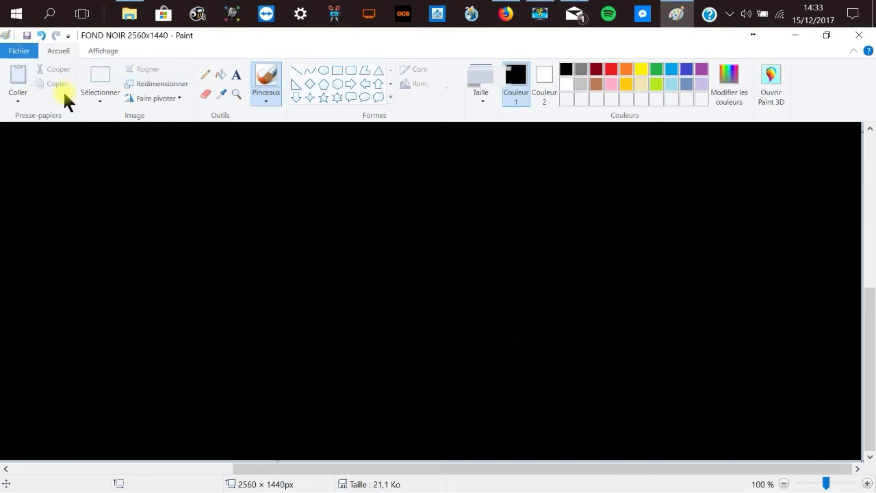
pyautogui.click(859, 35)
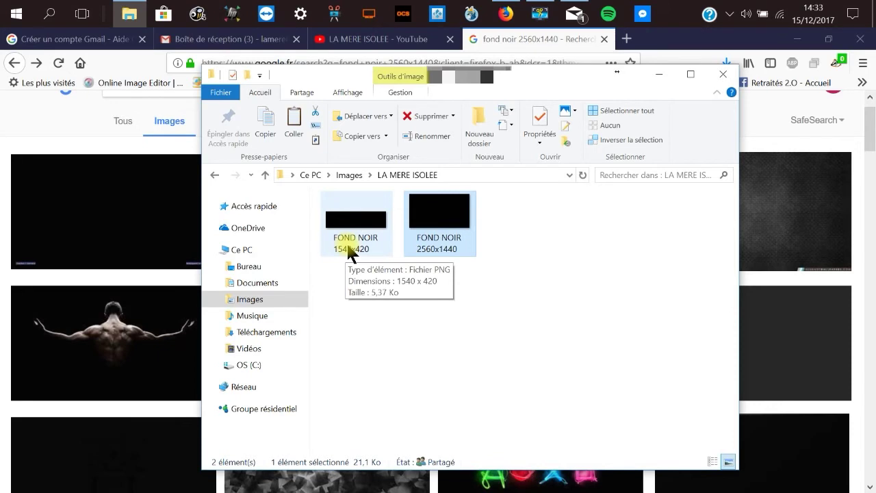
pyautogui.click(519, 308)
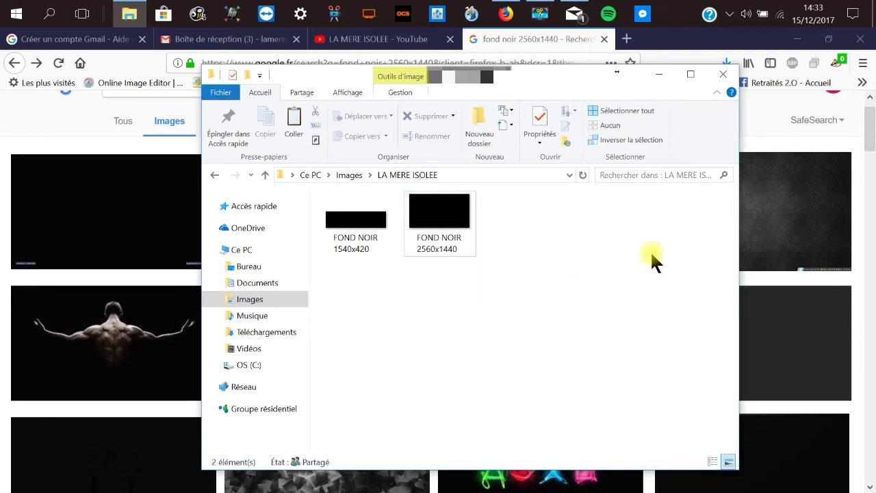
pyautogui.click(722, 74)
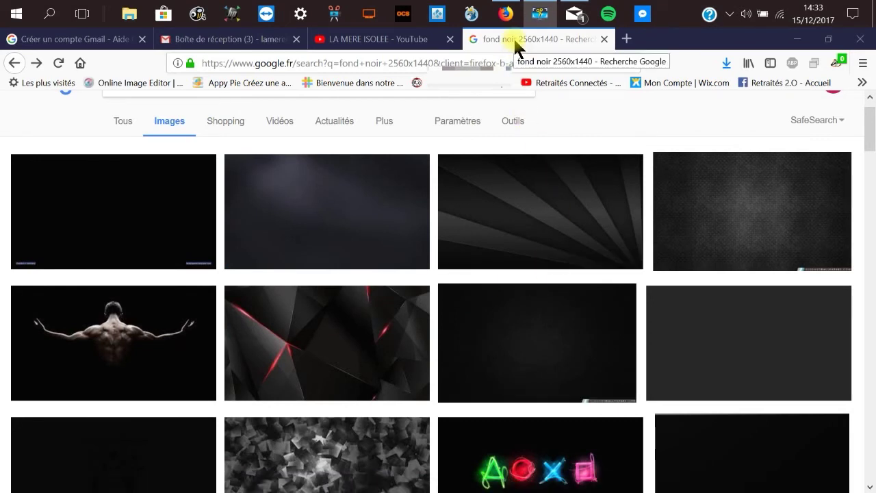
# Step: Look up "ONLINE IMAGE" in Firefox, open the suggested Pixlr Express editor and allow Adobe Flash for now
pyautogui.click(464, 61)
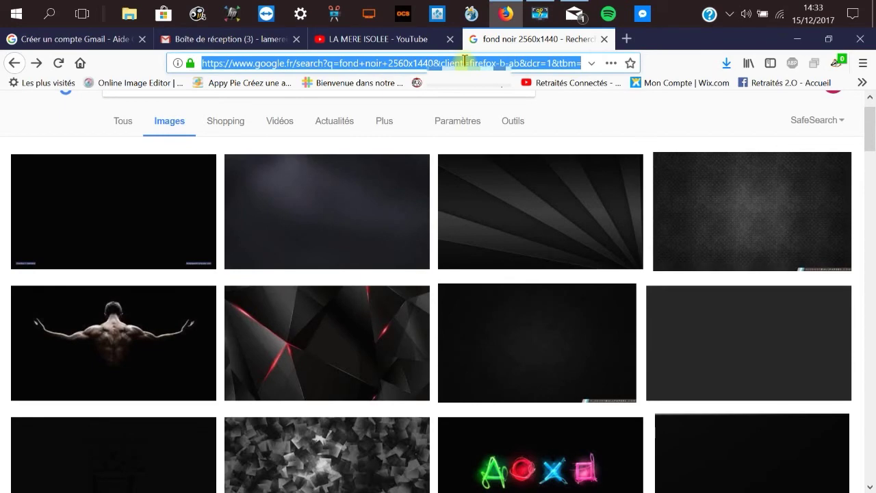
pyautogui.write('ONLI')
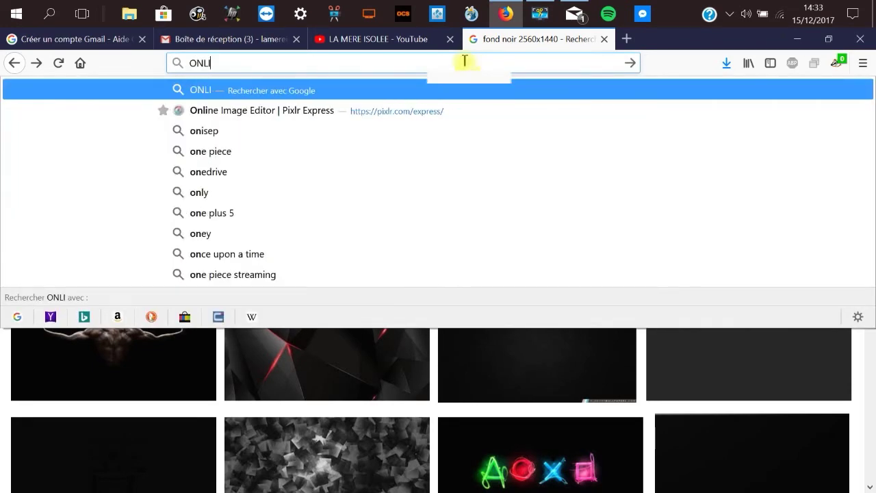
pyautogui.write('NE IMAGE')
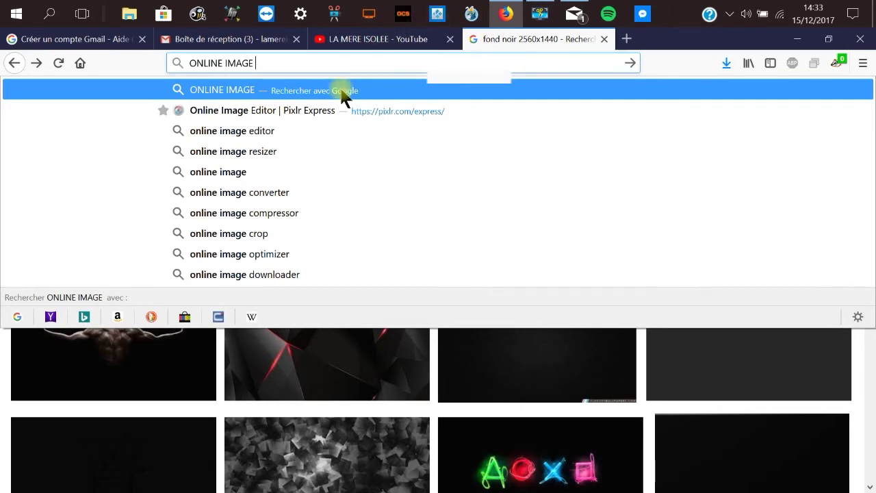
pyautogui.click(295, 114)
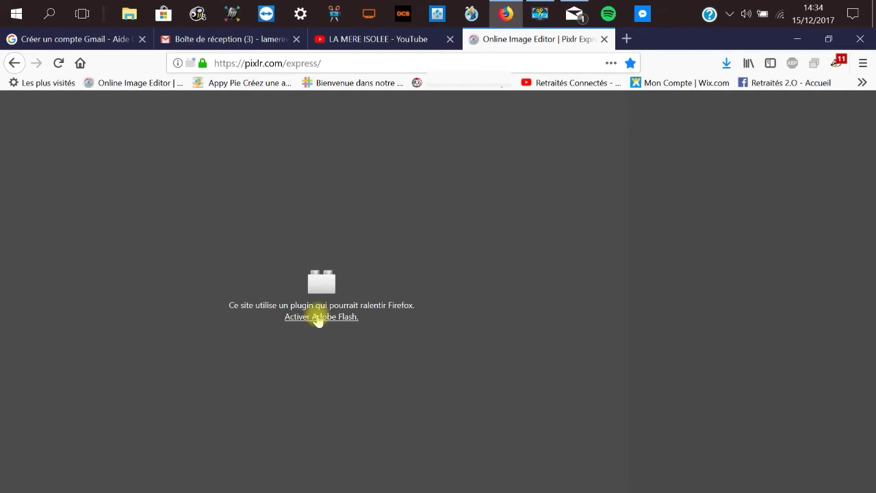
pyautogui.click(316, 319)
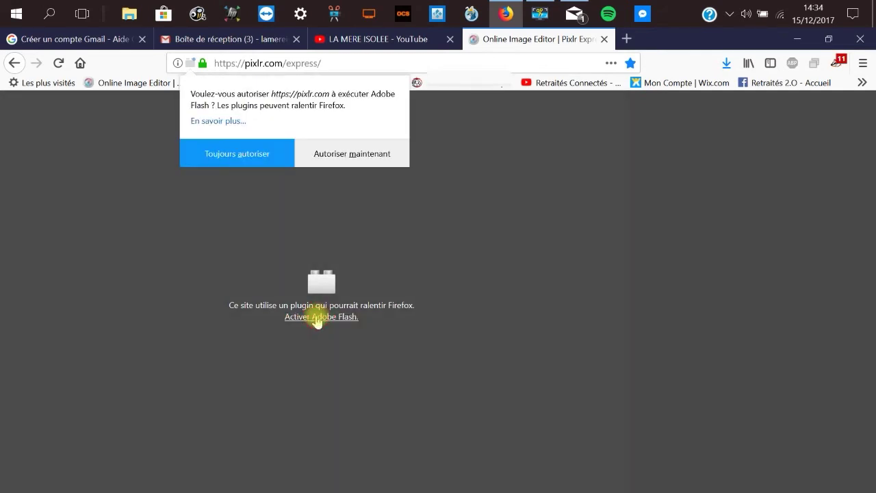
pyautogui.click(340, 156)
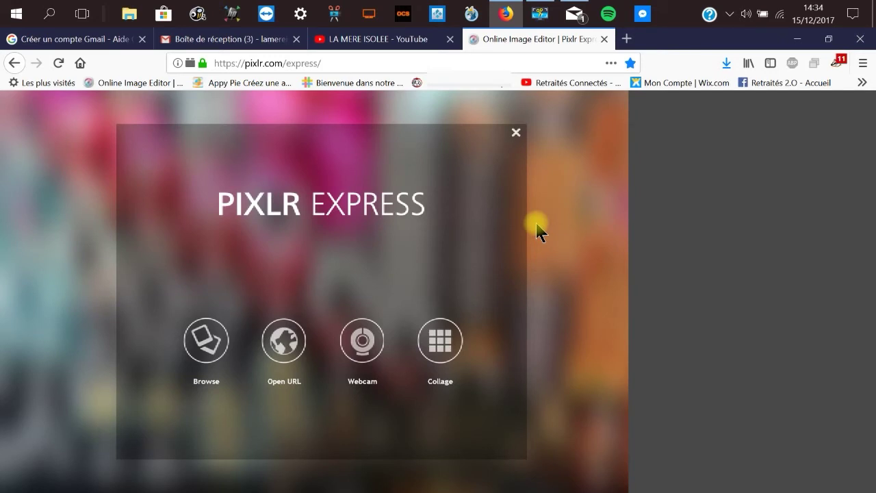
# Step: Load the FOND NOIR 1540x420 image from the LA MERE ISOLEE folder into Pixlr Express
pyautogui.click(206, 340)
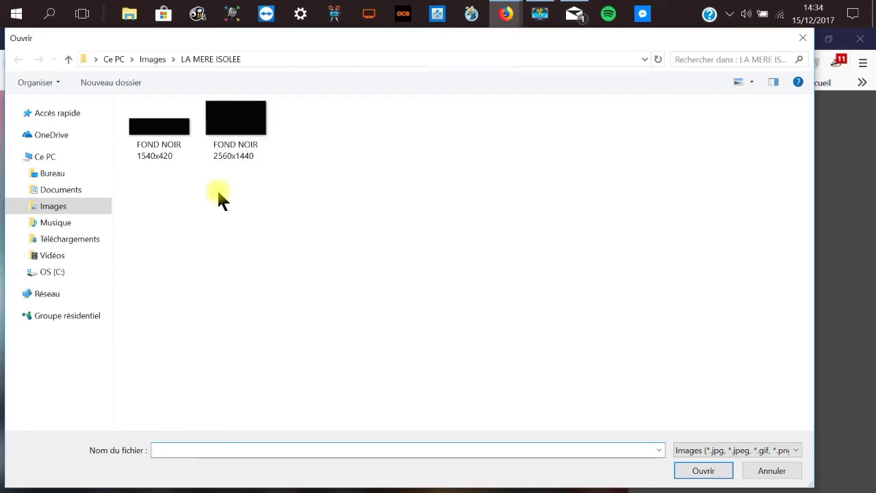
pyautogui.click(166, 164)
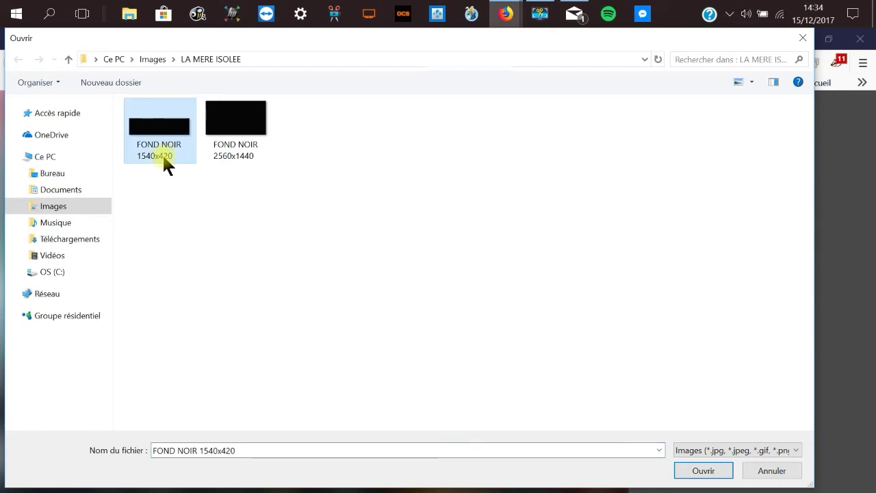
pyautogui.click(701, 472)
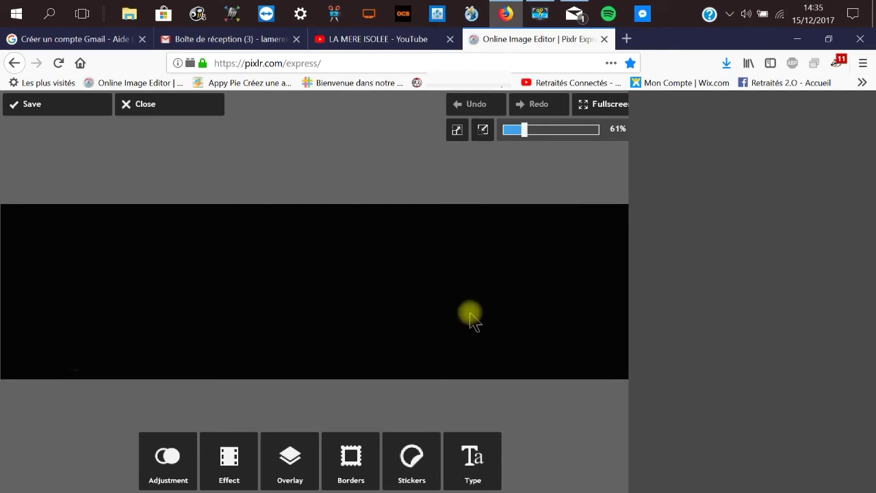
# Step: Start a Sans text layer using the Roboto font with centred alignment
pyautogui.click(467, 472)
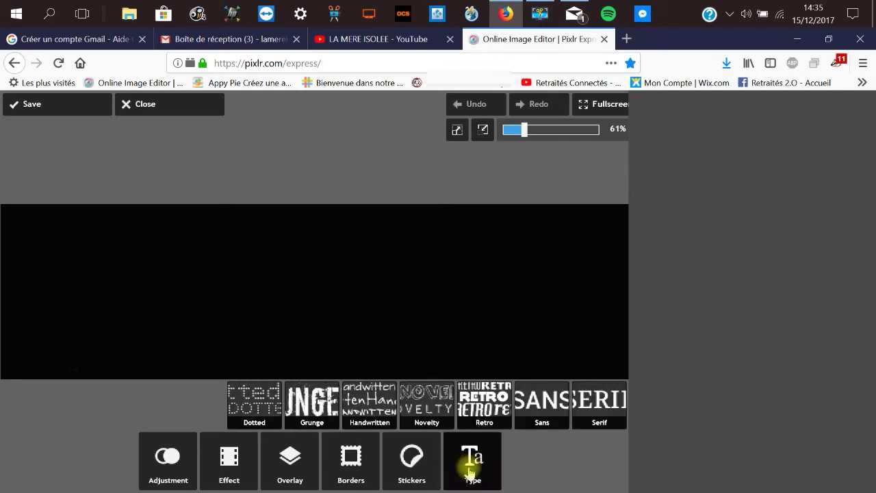
pyautogui.click(479, 404)
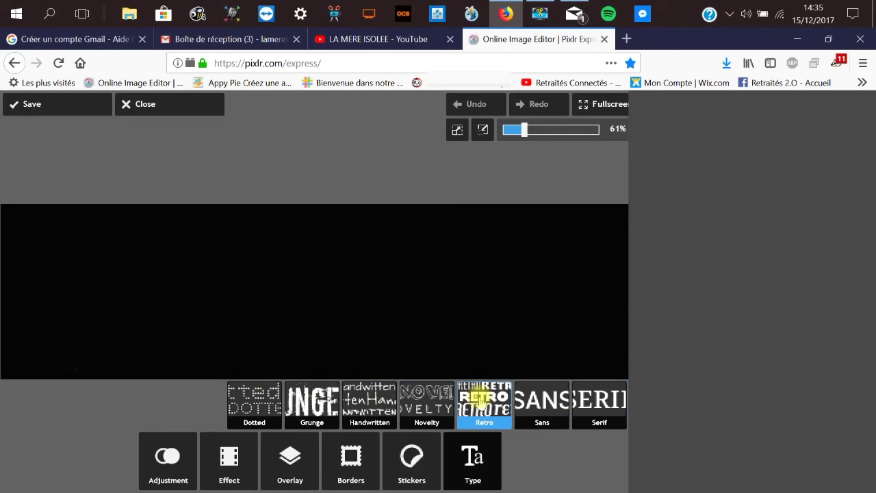
pyautogui.click(537, 400)
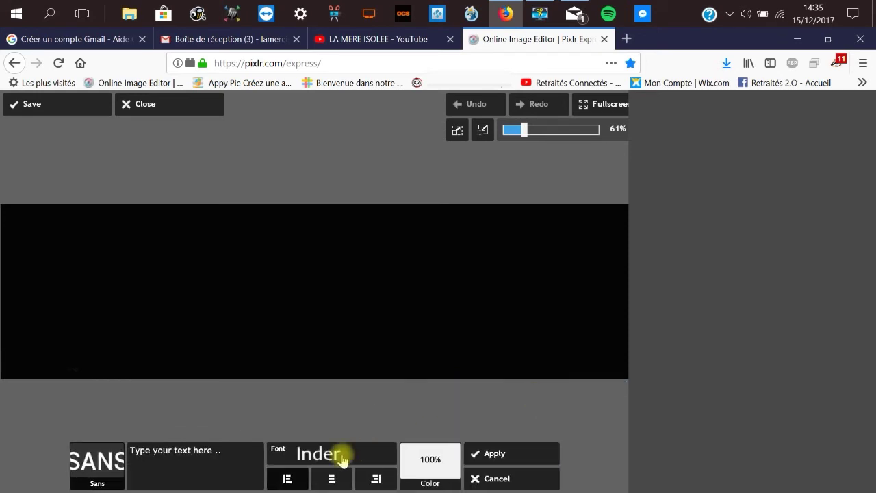
pyautogui.click(327, 455)
pyautogui.click(402, 426)
pyautogui.click(402, 425)
pyautogui.click(403, 425)
pyautogui.click(402, 425)
pyautogui.click(402, 426)
pyautogui.click(402, 425)
pyautogui.scroll(-1, 369, 383)
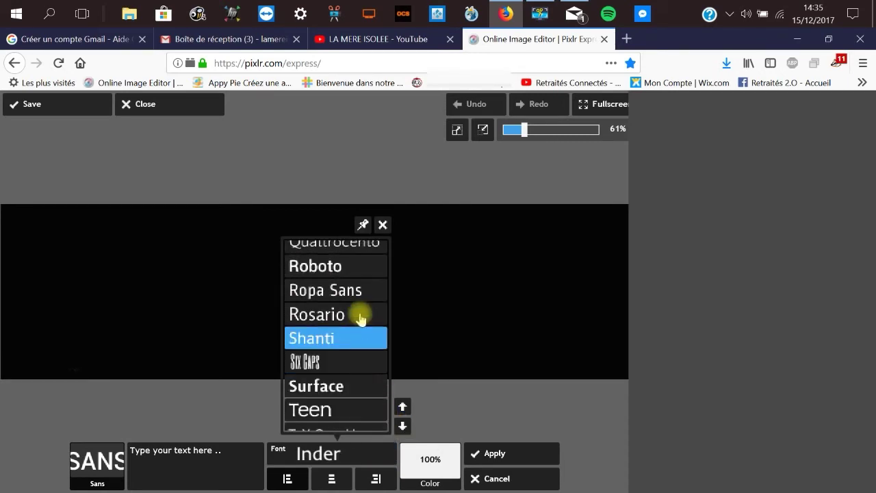
pyautogui.click(357, 265)
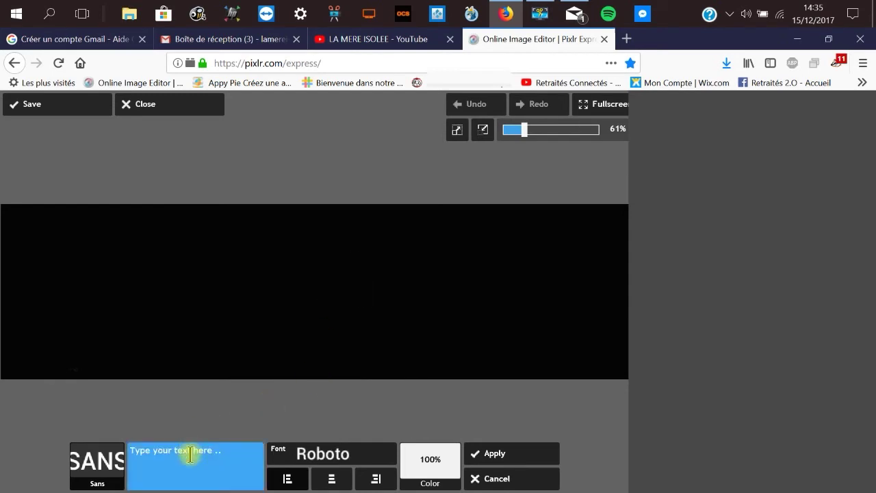
pyautogui.click(334, 480)
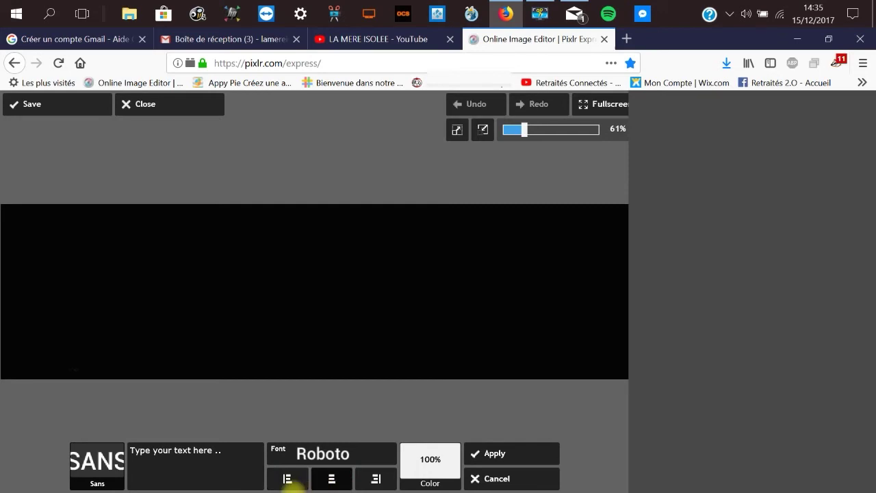
# Step: Try several shades in the text's color picker and settle on bright red at 100% opacity
pyautogui.click(424, 484)
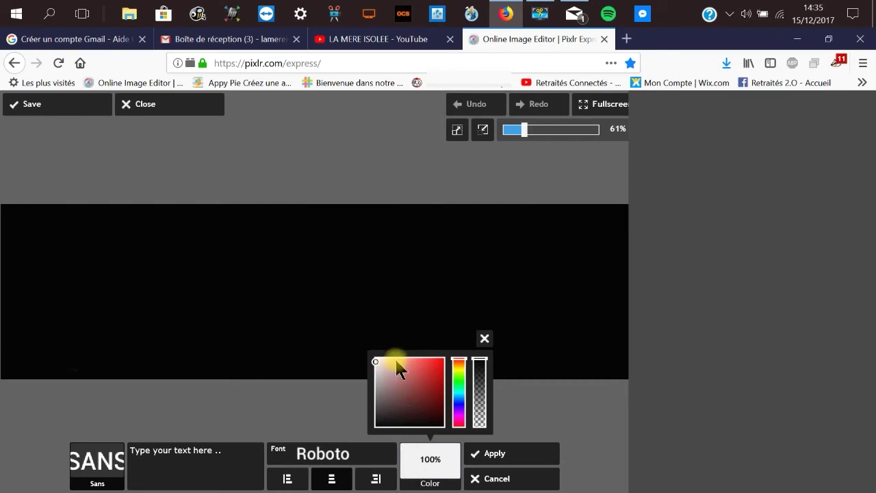
pyautogui.click(441, 362)
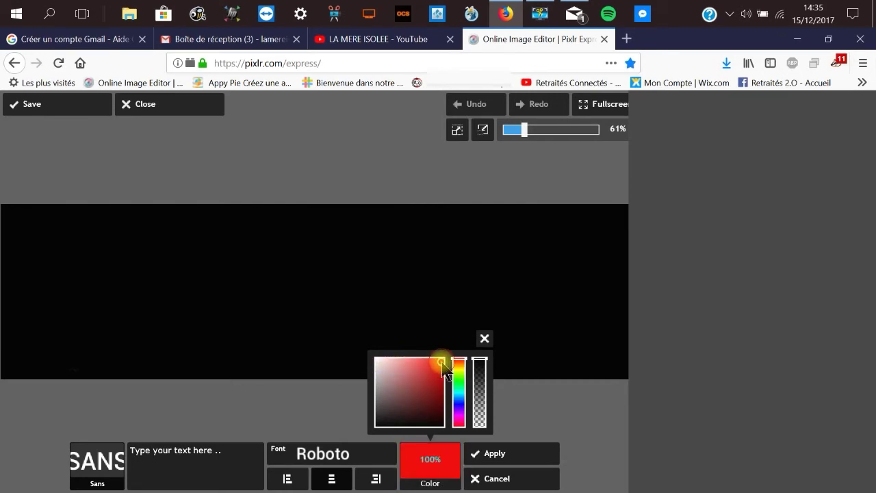
pyautogui.click(435, 423)
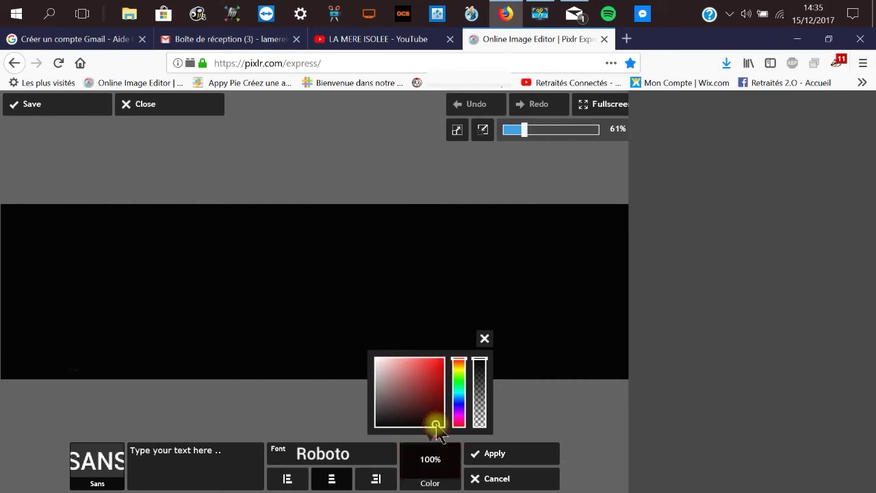
pyautogui.click(378, 360)
pyautogui.click(462, 365)
pyautogui.moveTo(461, 363); pyautogui.dragTo(461, 378)
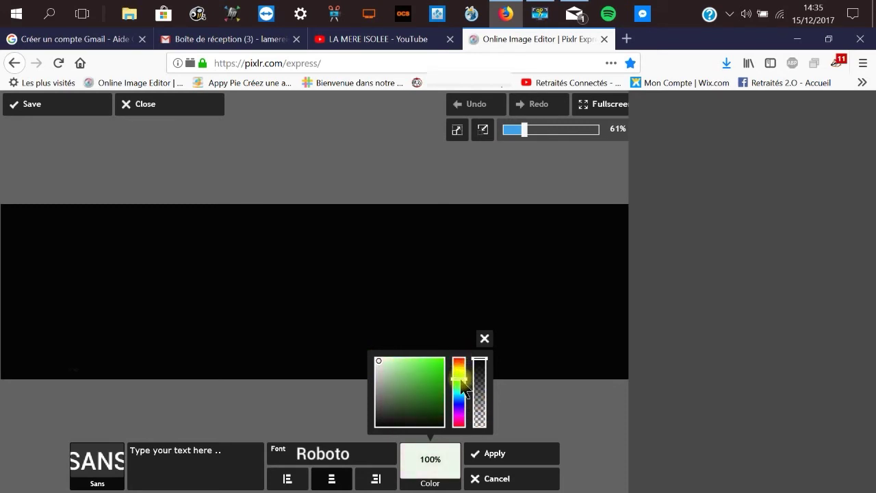
pyautogui.click(437, 366)
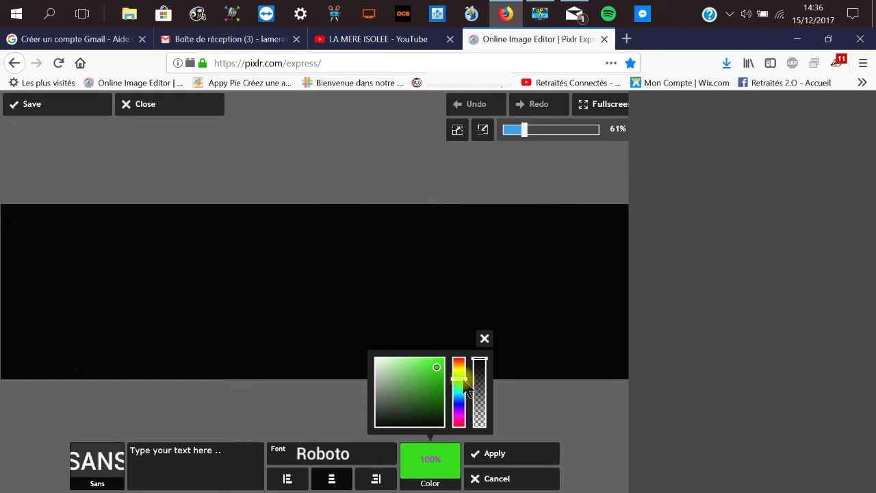
pyautogui.moveTo(466, 388)
pyautogui.mouseDown()
pyautogui.moveTo(460, 403)
pyautogui.moveTo(459, 359)
pyautogui.mouseUp()
pyautogui.click(426, 377)
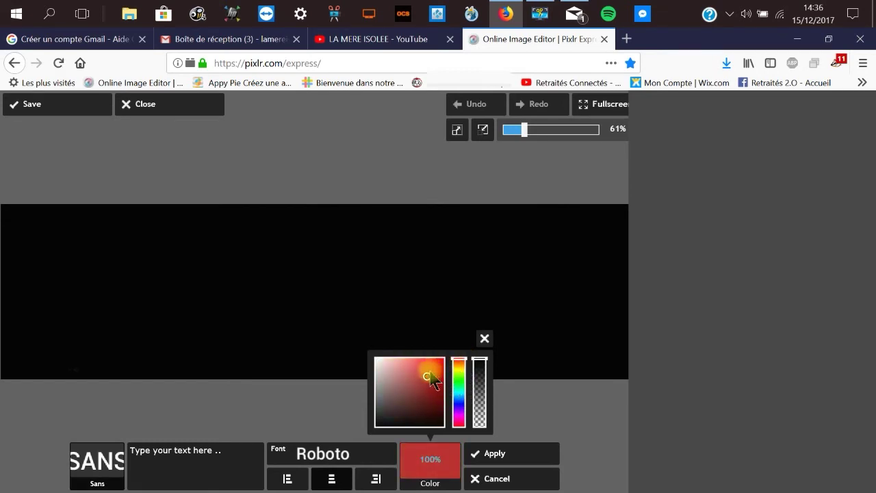
pyautogui.click(442, 361)
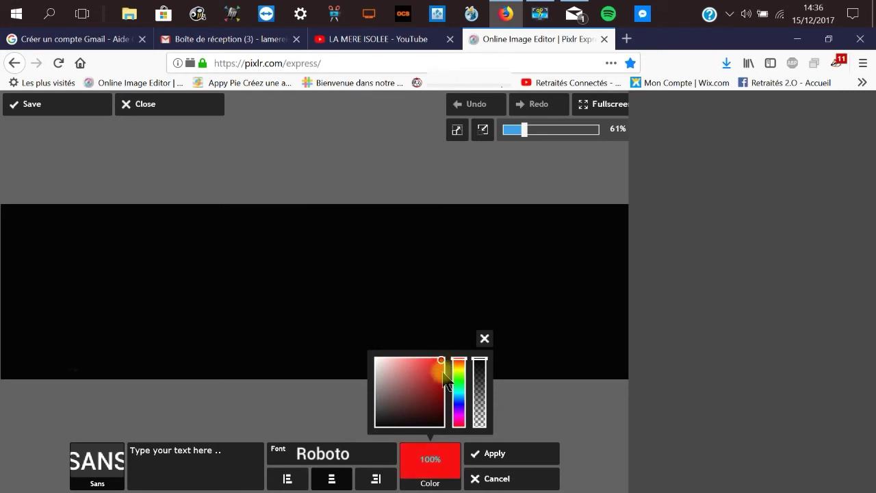
# Step: Enter "LA MERE ISOLEE" as the banner text
pyautogui.click(179, 456)
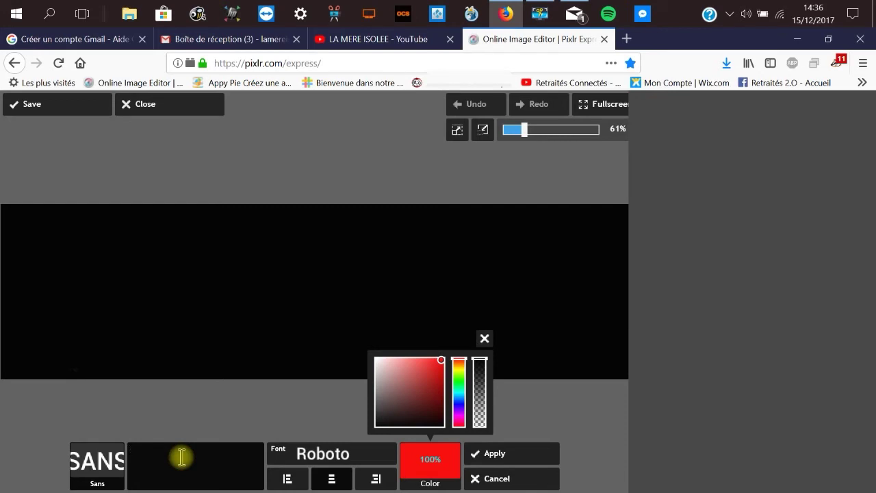
pyautogui.write('LA MERE')
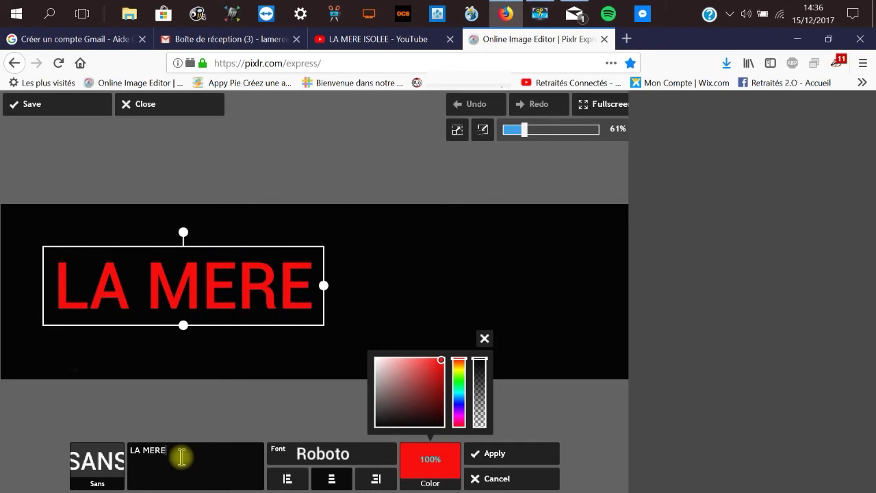
pyautogui.write(' ISOLEE')
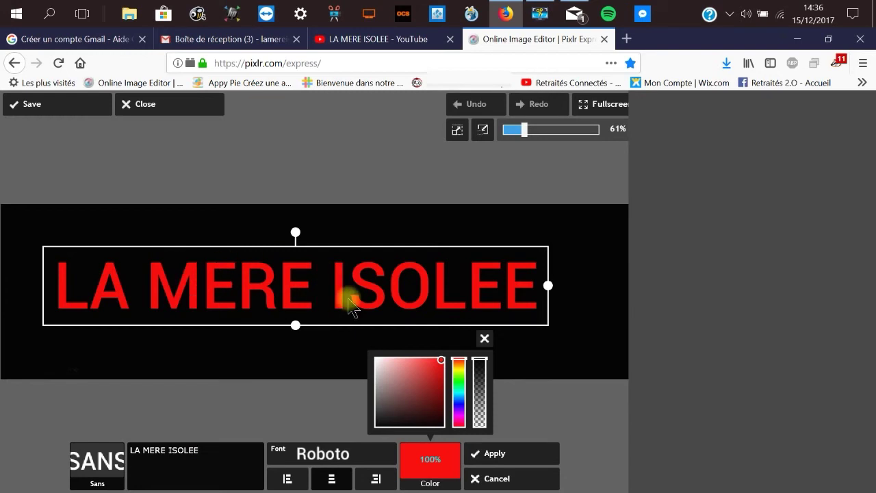
# Step: Move the LA MERE ISOLEE text to the middle of the banner and scale it down to about two thirds of its width
pyautogui.moveTo(274, 274); pyautogui.dragTo(350, 290)
pyautogui.moveTo(407, 297); pyautogui.dragTo(359, 293)
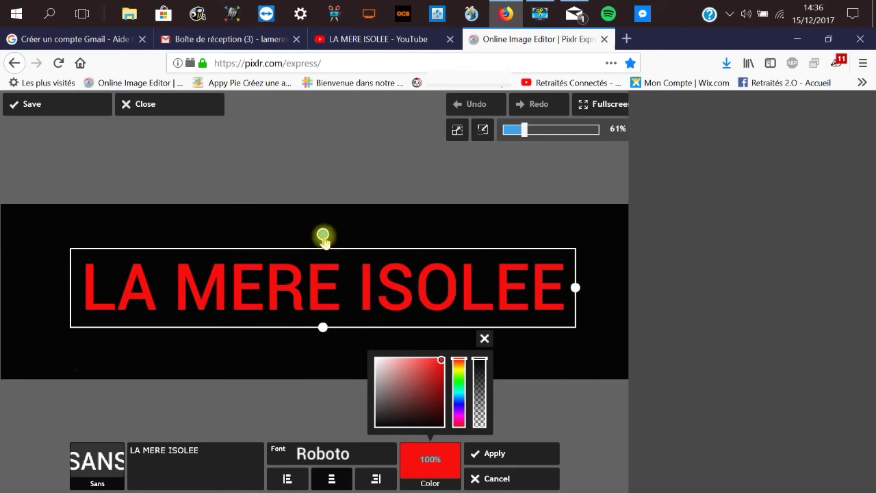
pyautogui.moveTo(323, 235)
pyautogui.mouseDown()
pyautogui.moveTo(307, 241)
pyautogui.moveTo(356, 244)
pyautogui.moveTo(323, 235)
pyautogui.mouseUp()
pyautogui.moveTo(576, 290); pyautogui.dragTo(492, 288)
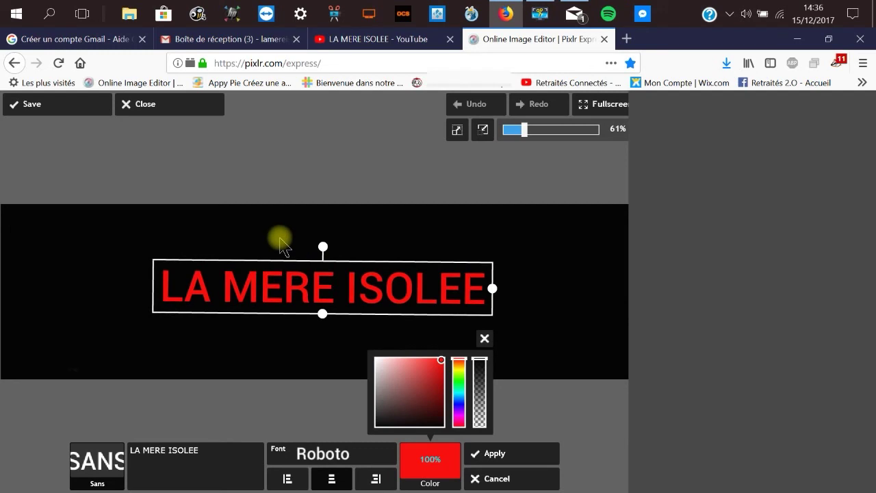
# Step: Tilt the text so it rises toward the right, place it on the banner's left half and apply it
pyautogui.moveTo(323, 247); pyautogui.dragTo(314, 249)
pyautogui.moveTo(391, 283); pyautogui.dragTo(248, 301)
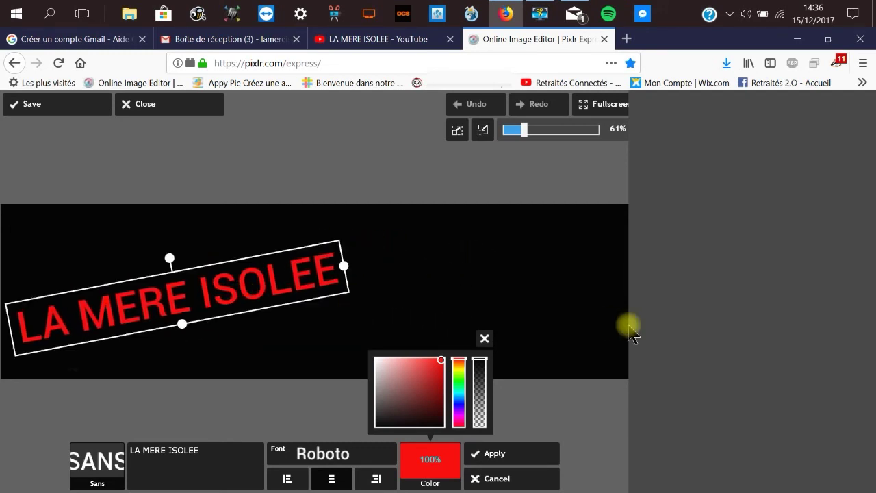
pyautogui.moveTo(293, 268)
pyautogui.mouseDown()
pyautogui.moveTo(306, 266)
pyautogui.moveTo(299, 255)
pyautogui.mouseUp()
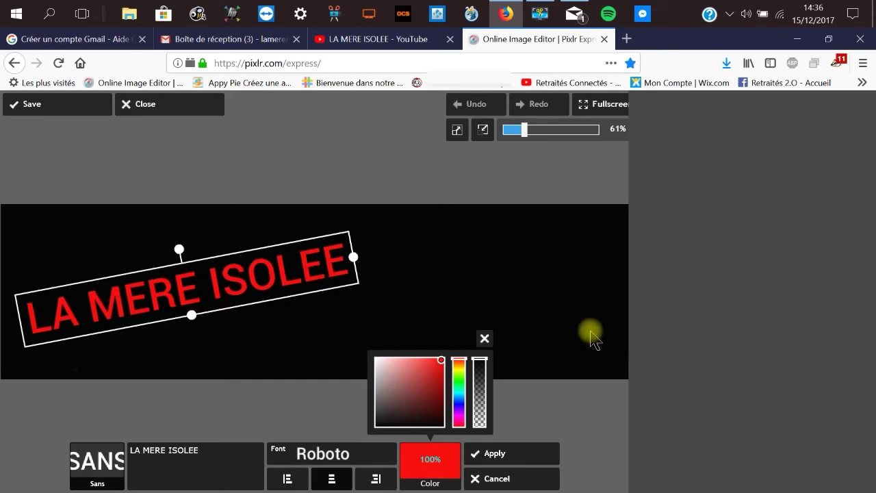
pyautogui.click(491, 454)
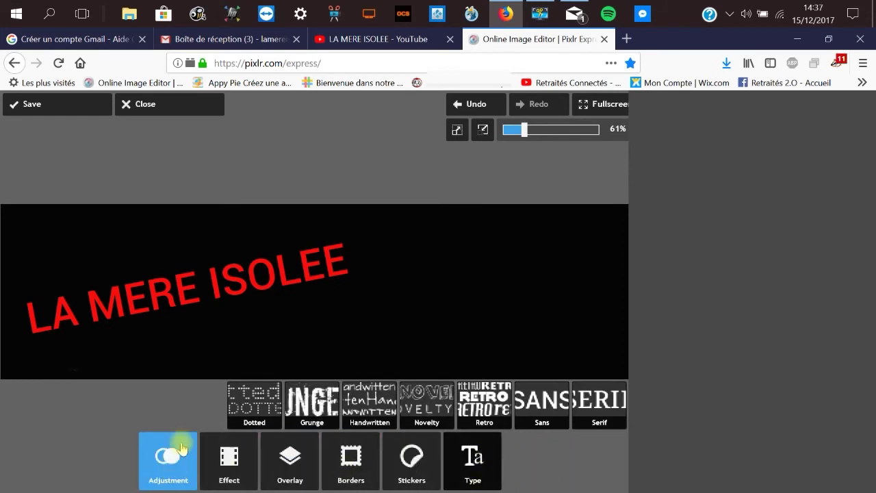
# Step: Add the dark-background android image from the retraités2.0 folder under Images to the banner
pyautogui.click(175, 468)
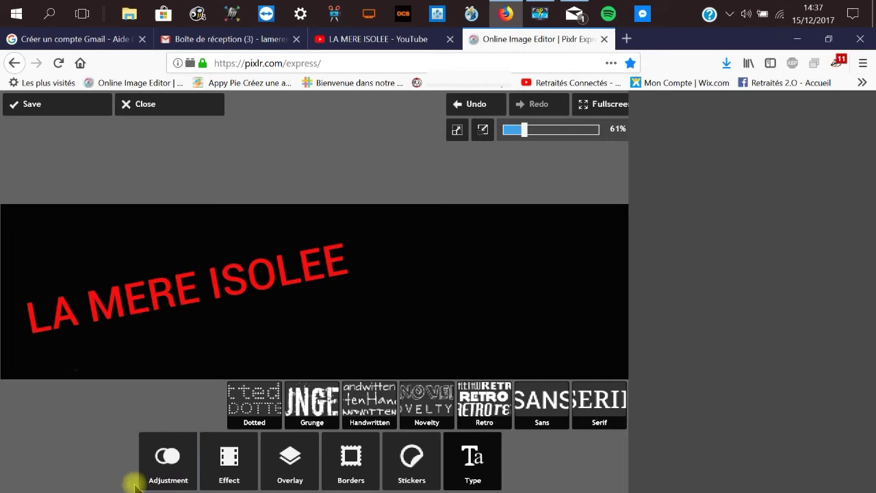
pyautogui.click(168, 462)
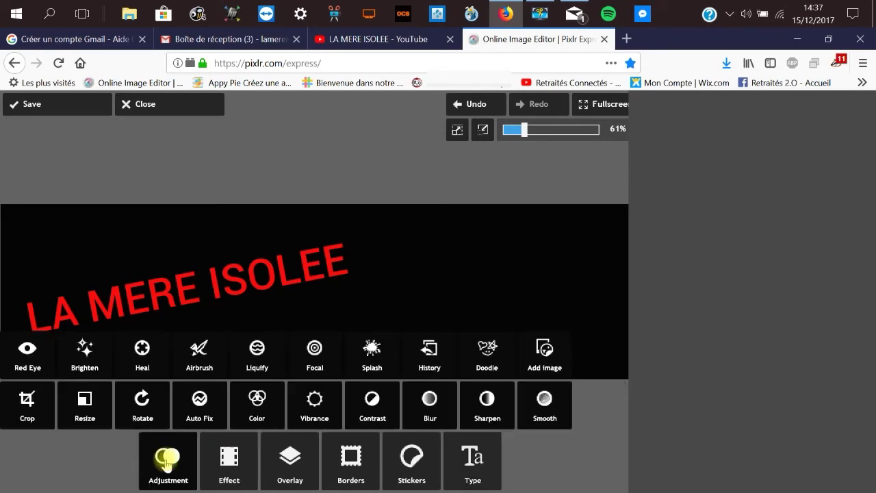
pyautogui.click(539, 351)
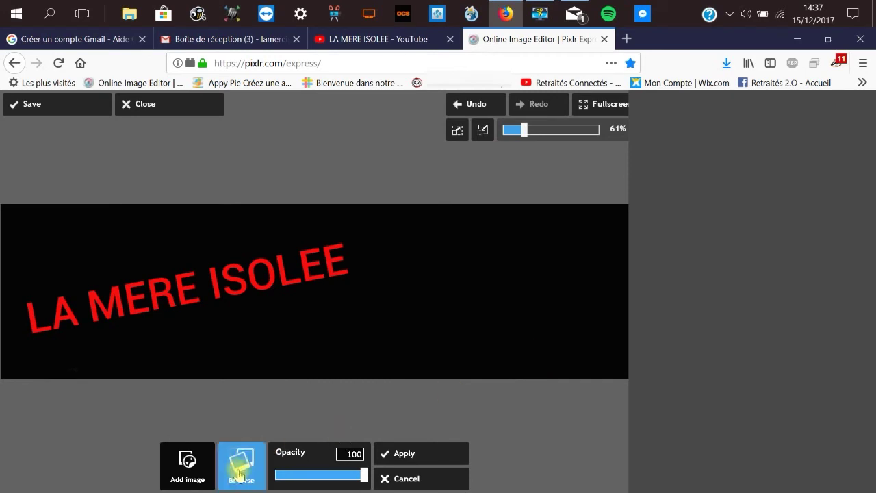
pyautogui.click(241, 479)
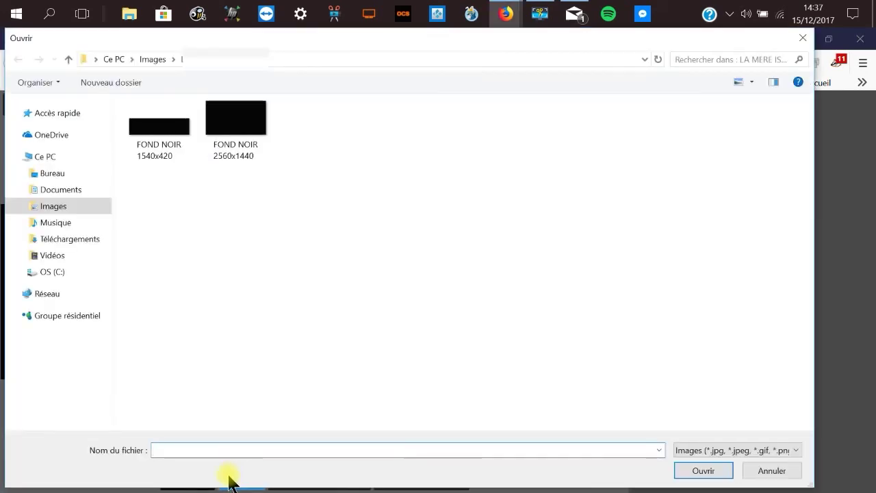
pyautogui.click(50, 208)
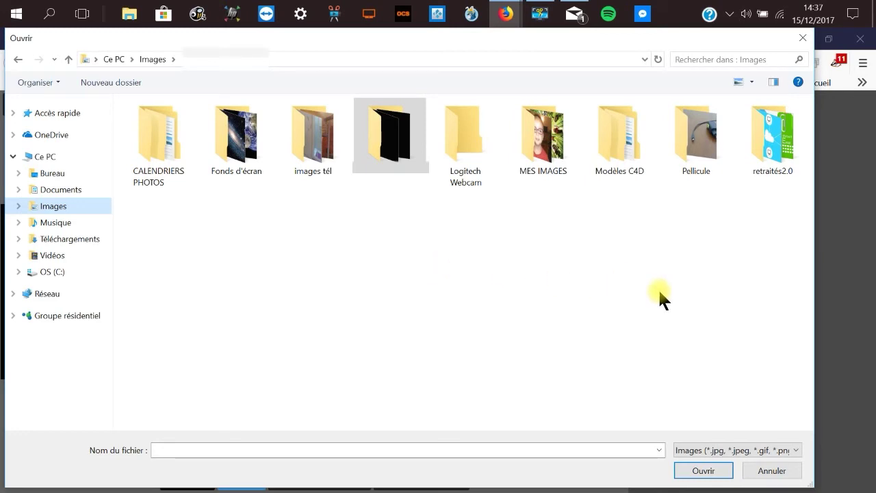
pyautogui.doubleClick(769, 163)
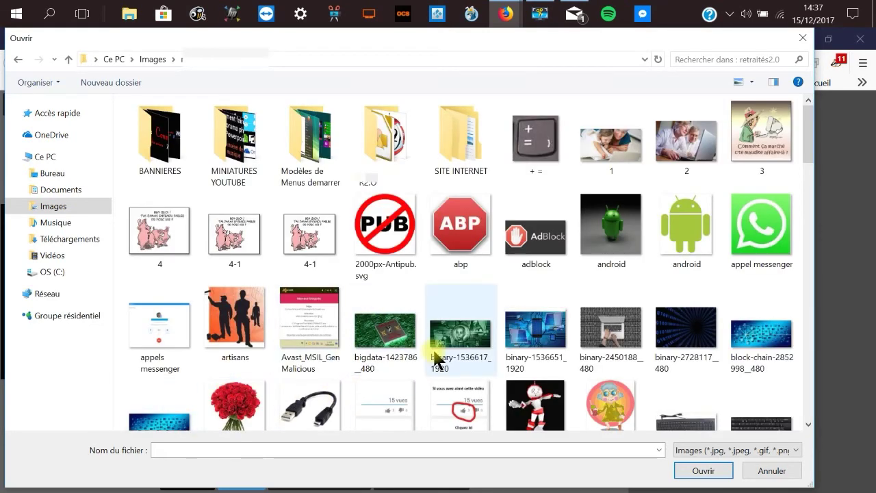
pyautogui.click(620, 249)
pyautogui.click(701, 471)
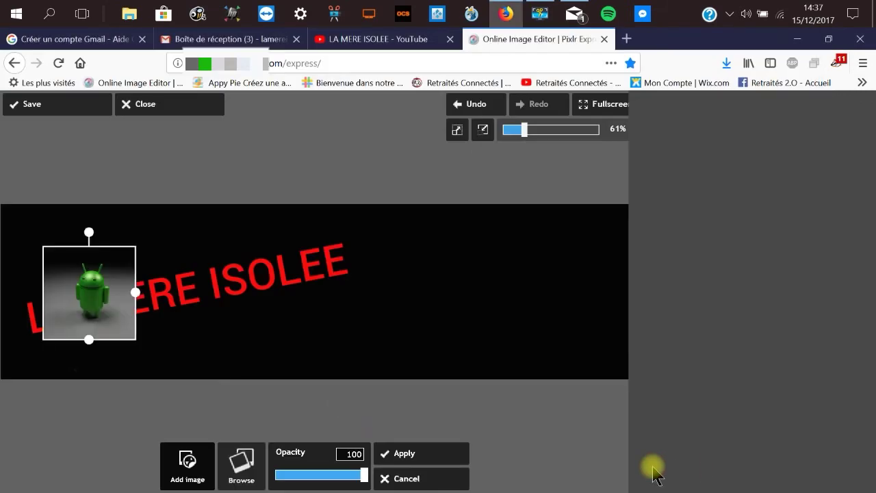
# Step: Move the android image to the banner's right end, enlarge it to nearly the banner's height and apply it
pyautogui.moveTo(69, 282); pyautogui.dragTo(134, 355)
pyautogui.moveTo(233, 366); pyautogui.dragTo(490, 299)
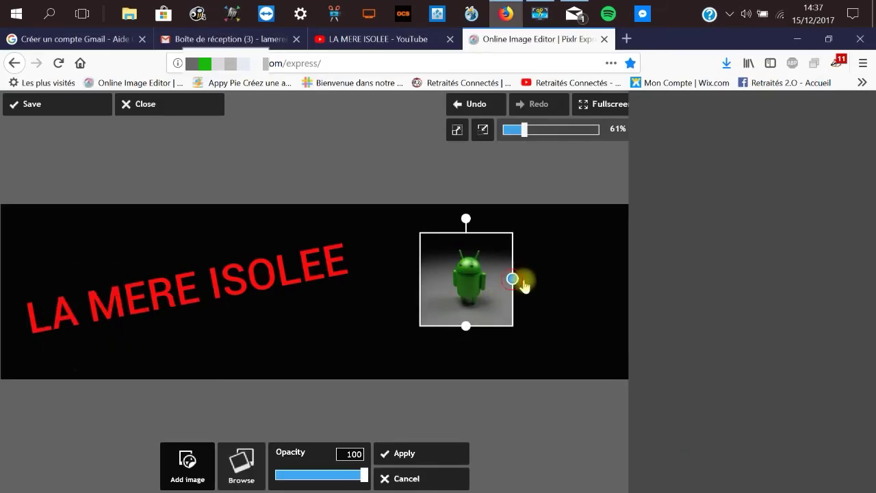
pyautogui.moveTo(512, 278); pyautogui.dragTo(539, 288)
pyautogui.moveTo(487, 303); pyautogui.dragTo(554, 307)
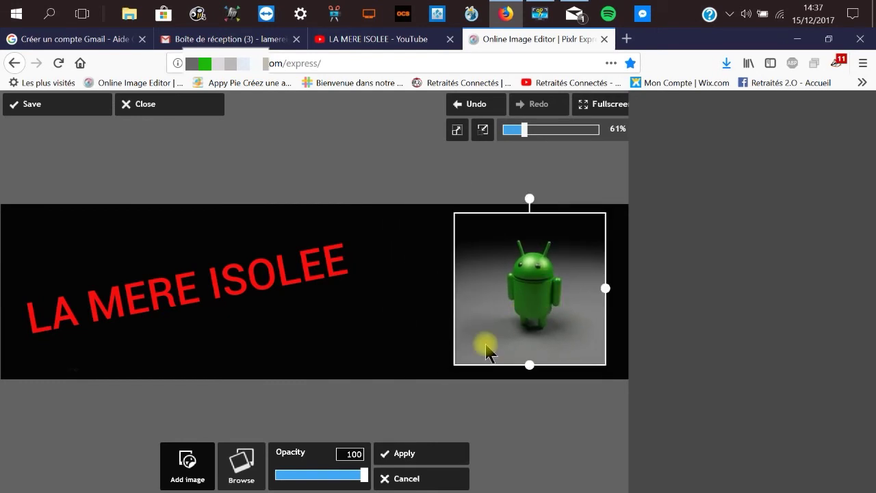
pyautogui.click(443, 454)
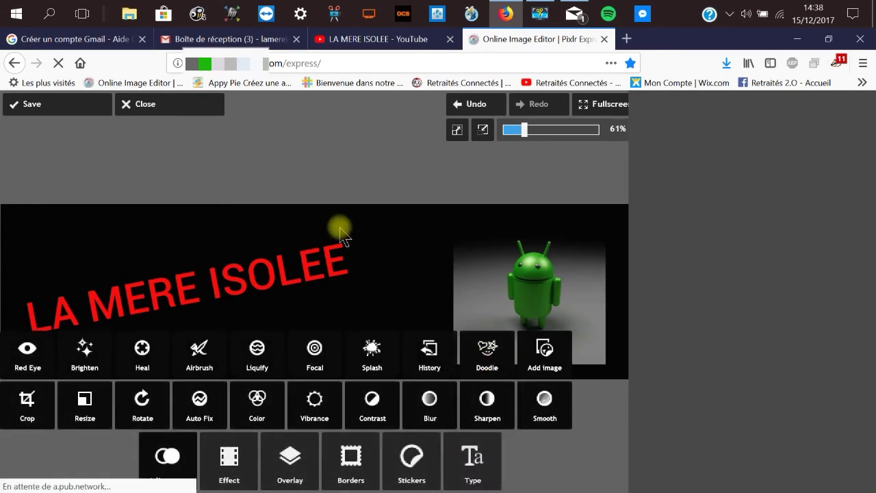
# Step: Preview the Jones effect from the Soft collection on the banner and discard it
pyautogui.click(239, 471)
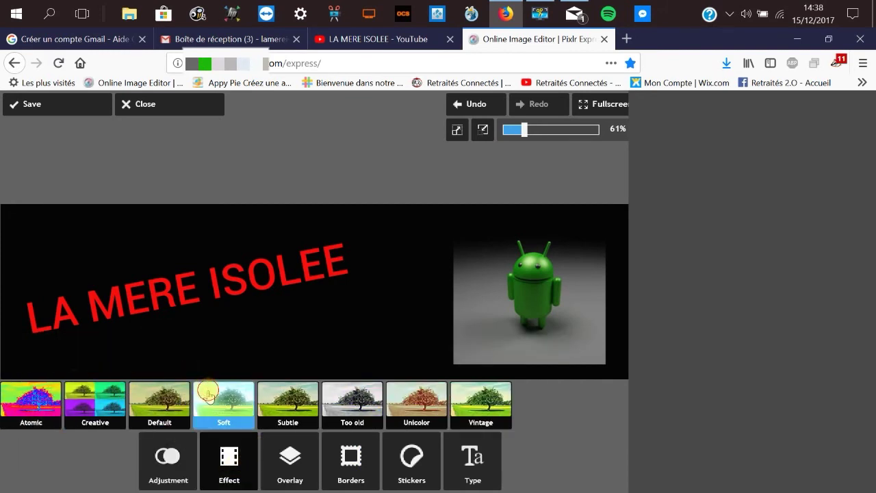
pyautogui.click(209, 397)
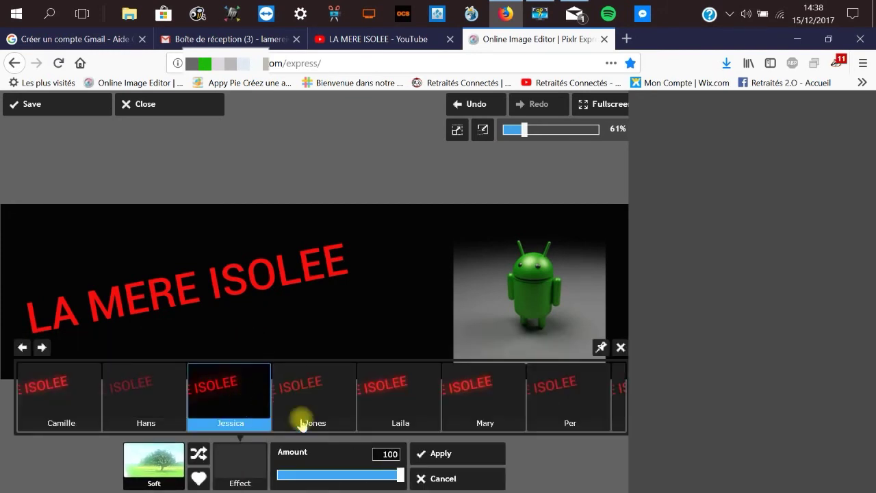
pyautogui.click(336, 416)
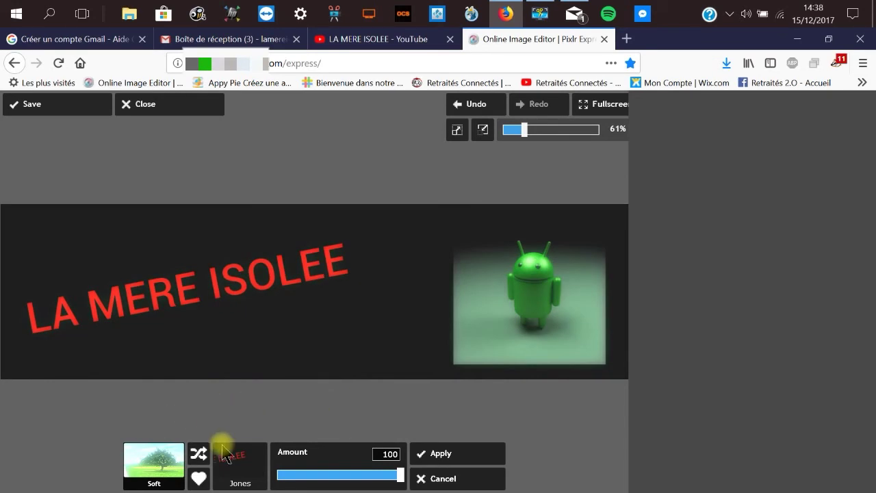
pyautogui.click(238, 468)
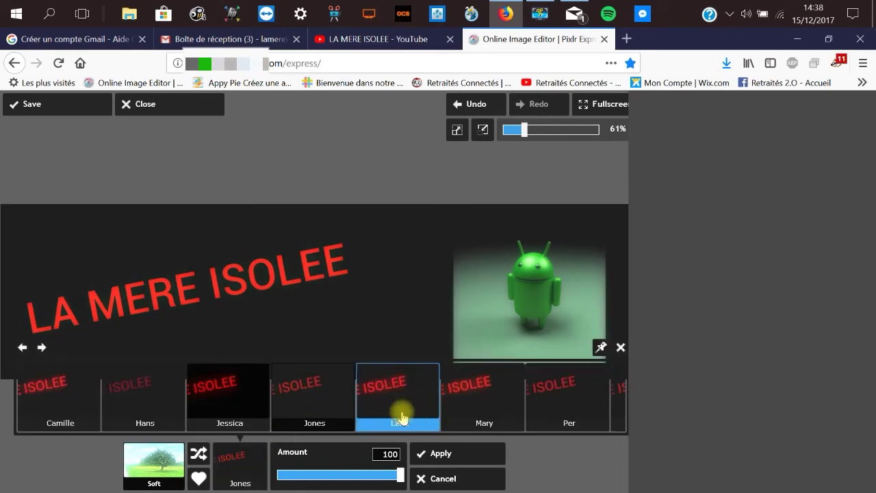
pyautogui.click(444, 481)
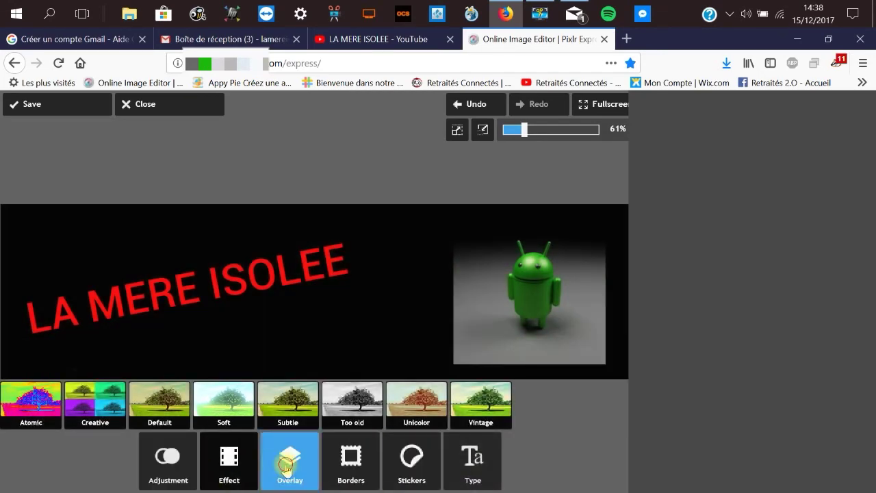
# Step: Try the Gap overlay from the Flame collection on the banner and flip it vertically and horizontally
pyautogui.click(287, 468)
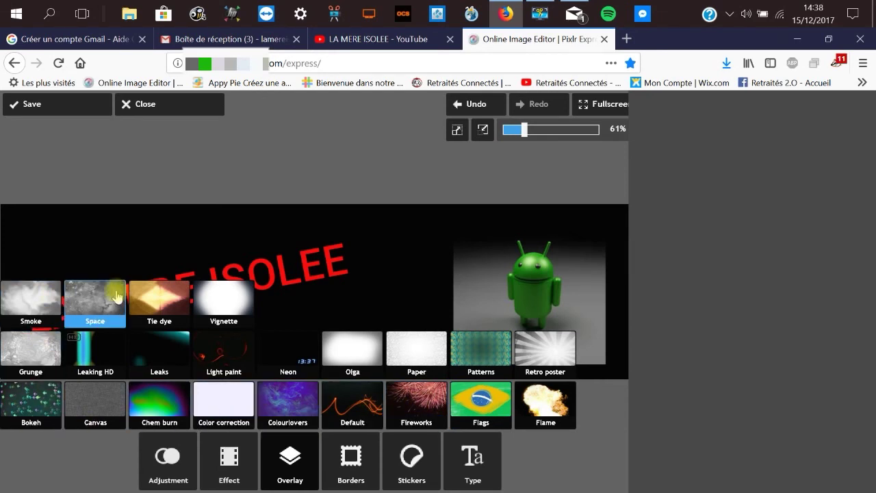
pyautogui.click(544, 408)
pyautogui.click(145, 420)
pyautogui.click(317, 394)
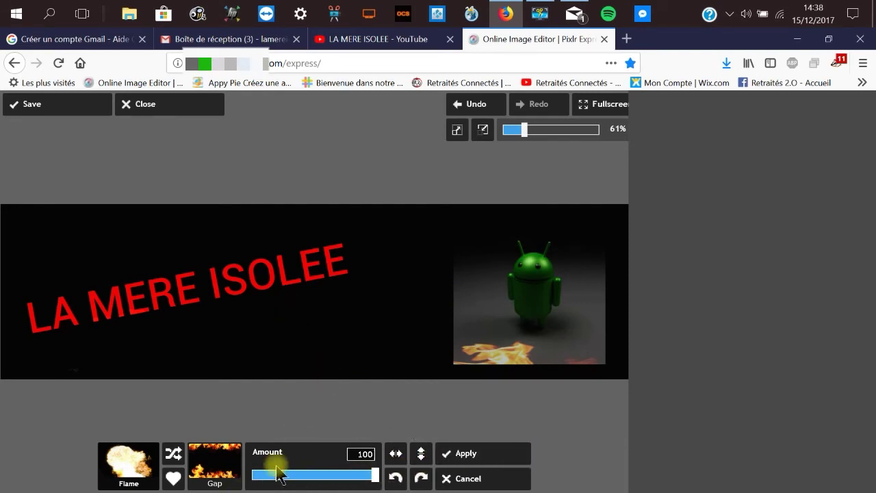
pyautogui.click(422, 456)
pyautogui.click(422, 456)
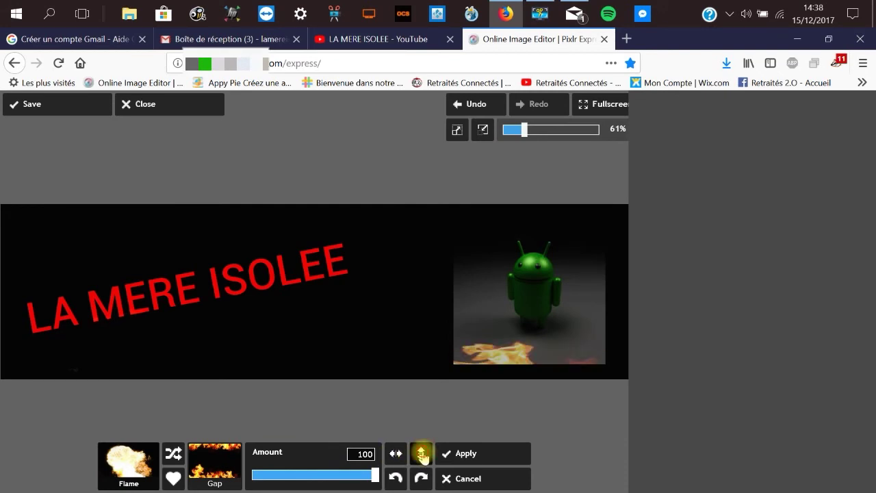
pyautogui.click(422, 455)
pyautogui.click(396, 455)
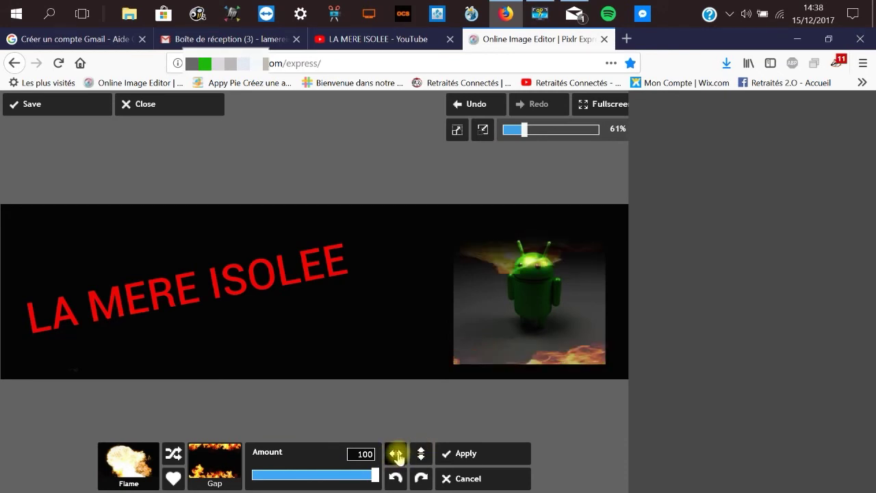
pyautogui.click(396, 455)
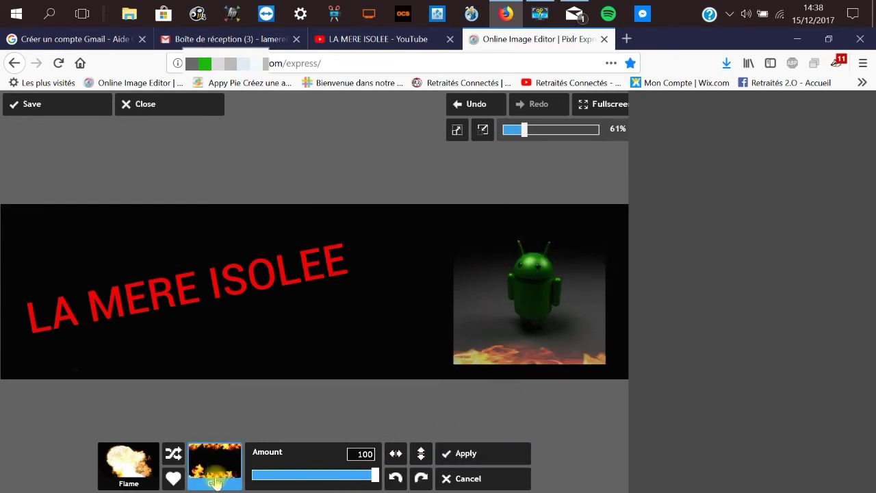
# Step: Try the Glimmer overlay and random Flame overlays on the banner, and discard them without applying
pyautogui.click(176, 462)
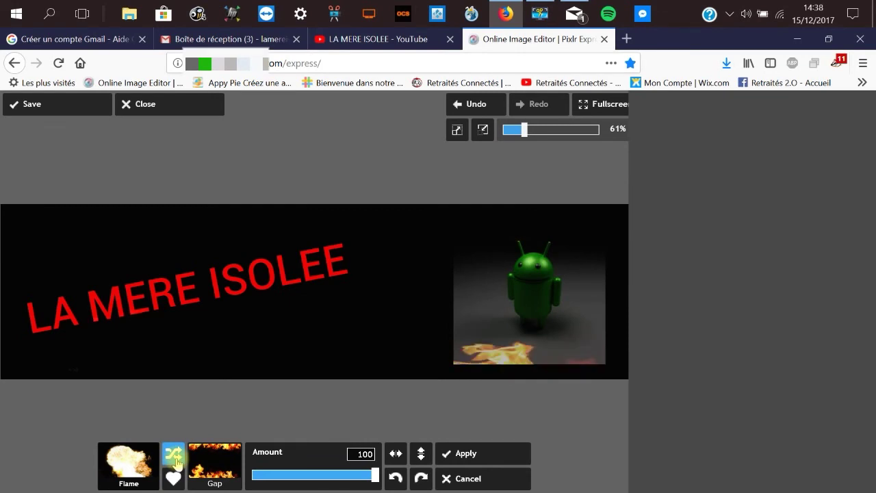
pyautogui.click(231, 465)
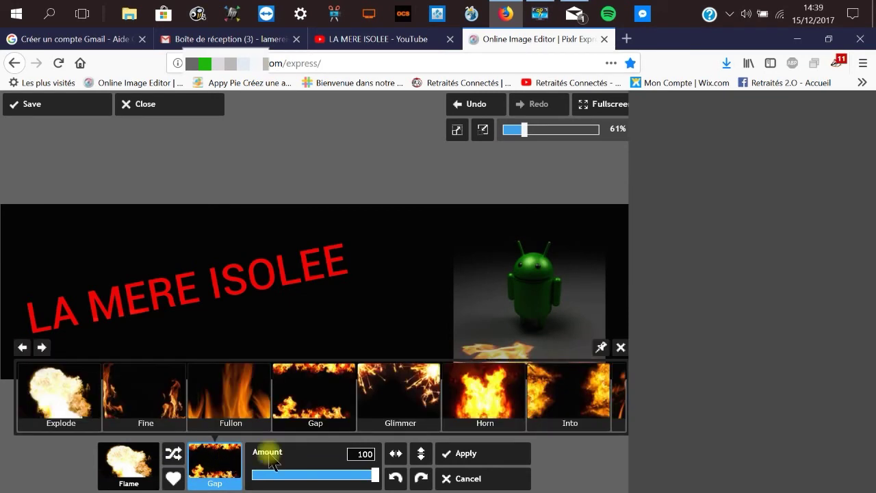
pyautogui.click(400, 396)
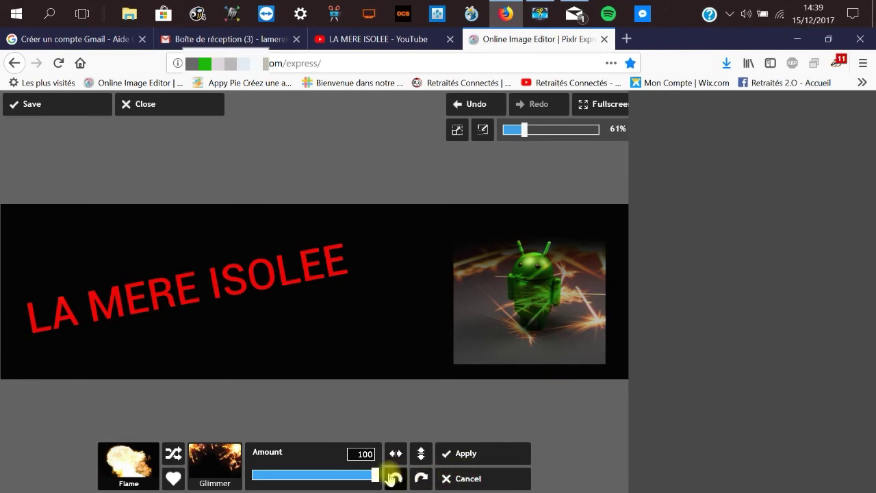
pyautogui.click(174, 454)
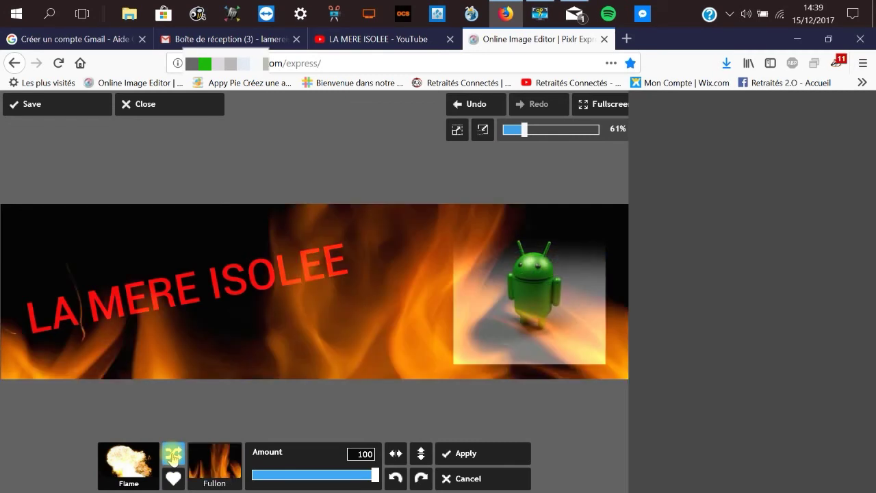
pyautogui.click(174, 454)
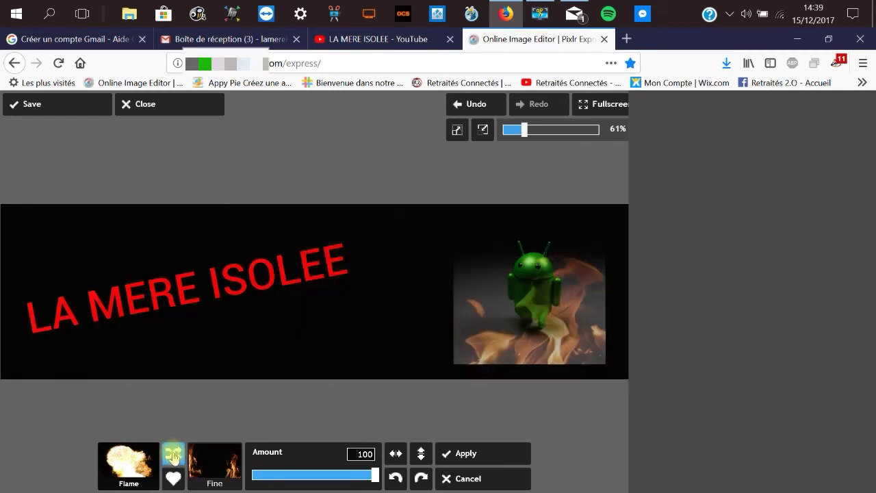
pyautogui.click(488, 483)
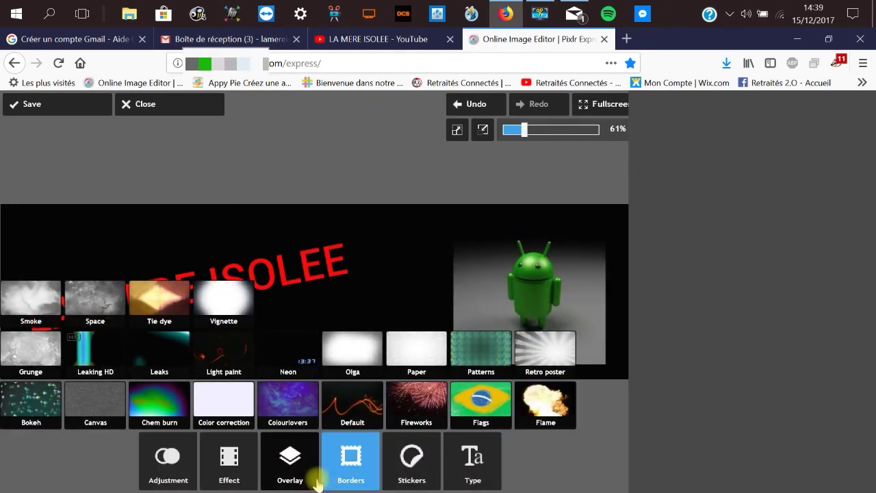
# Step: Browse the Inspiration, Kawaii and Nature sticker collections without adding a sticker
pyautogui.click(420, 471)
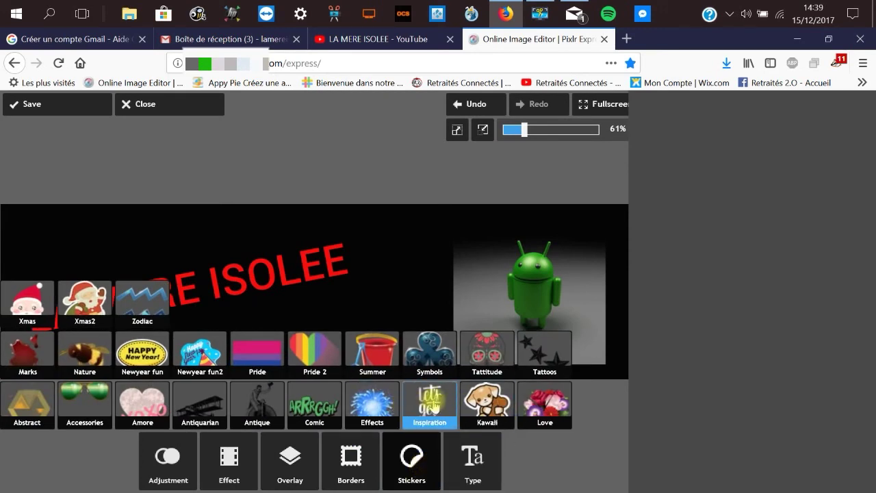
pyautogui.click(432, 406)
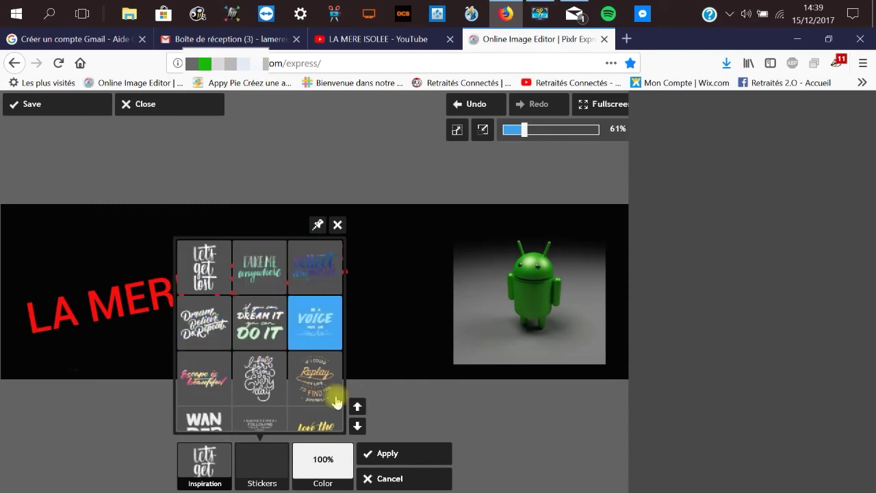
pyautogui.click(409, 479)
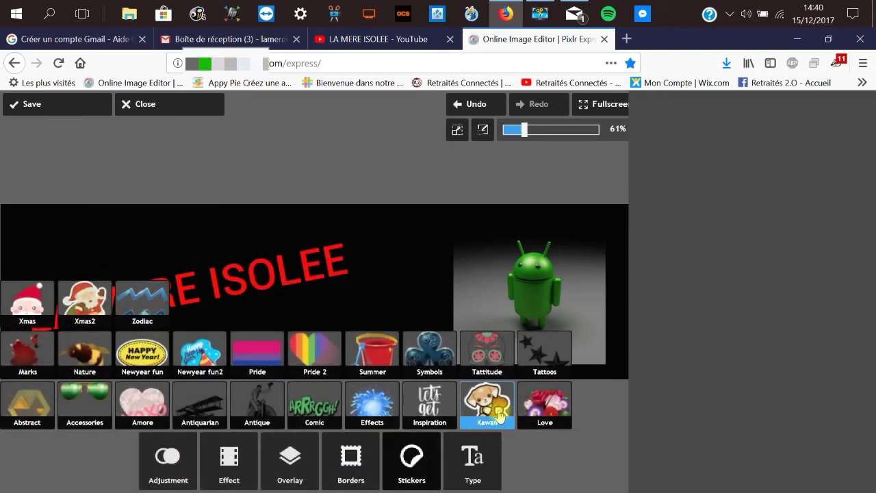
pyautogui.click(498, 413)
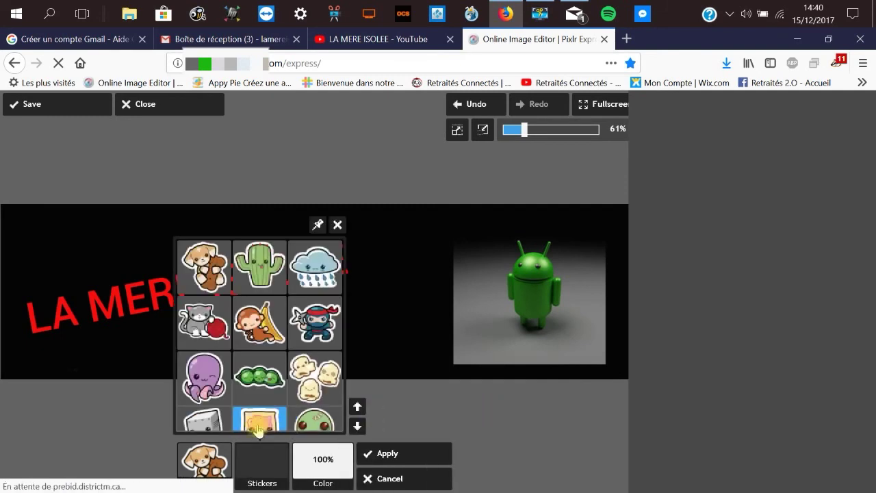
pyautogui.click(358, 429)
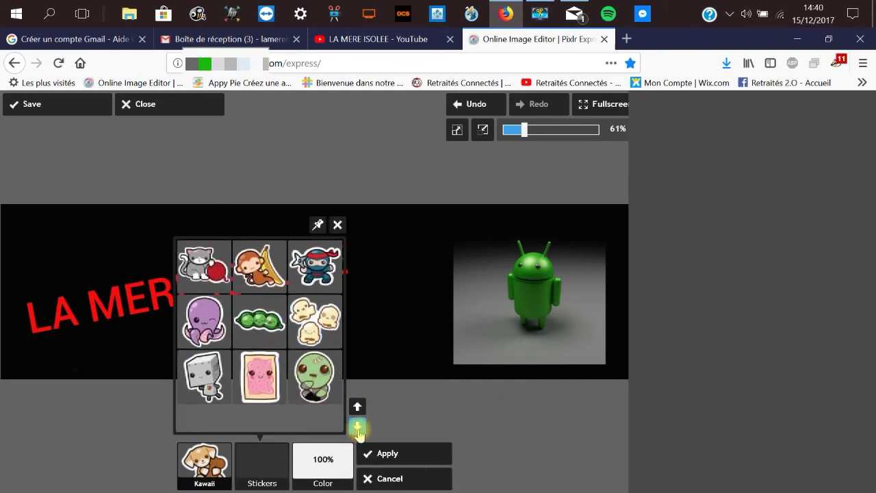
pyautogui.click(389, 477)
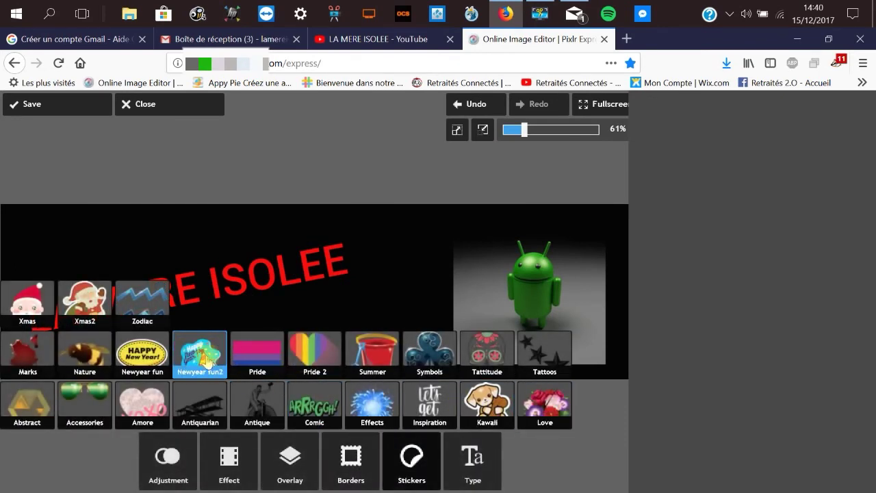
pyautogui.click(76, 353)
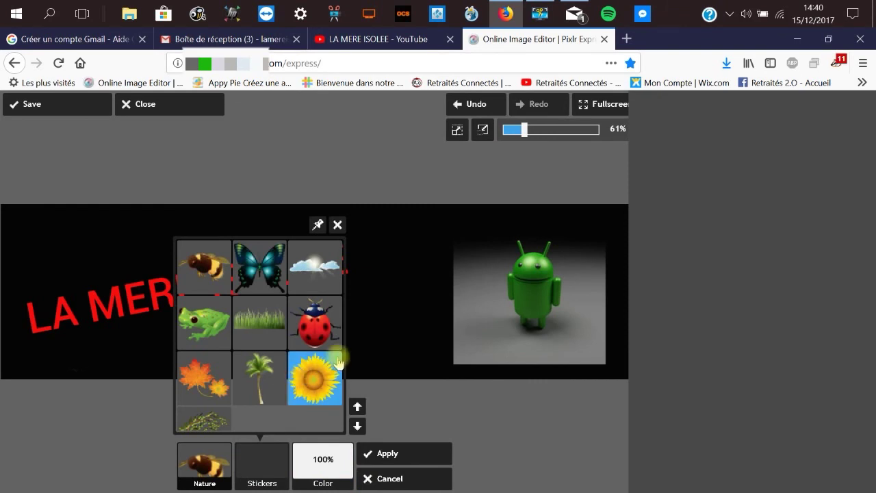
pyautogui.click(356, 425)
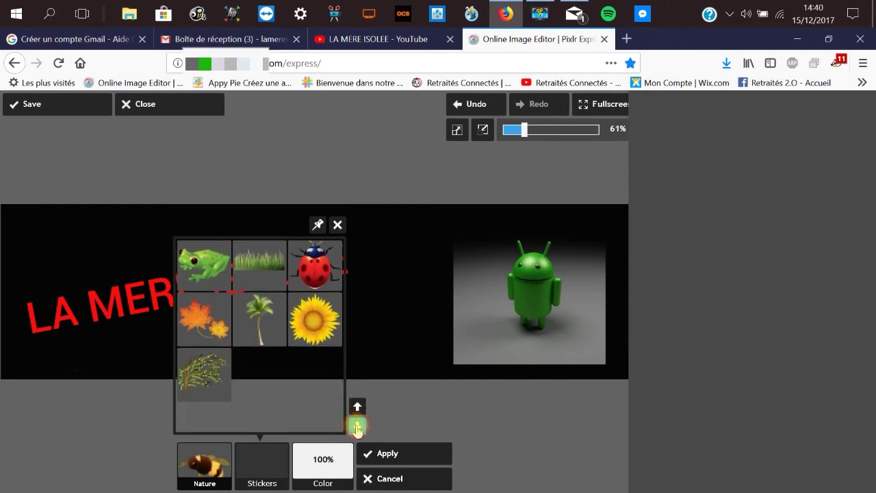
pyautogui.click(355, 410)
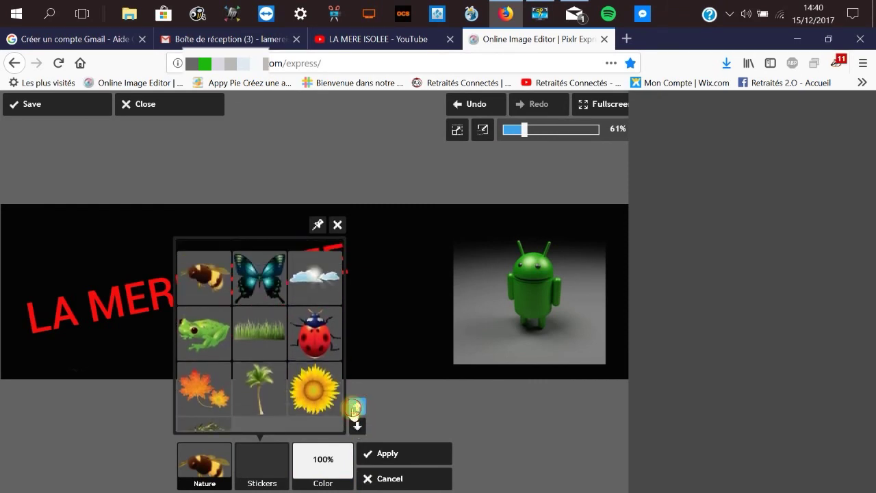
pyautogui.click(381, 479)
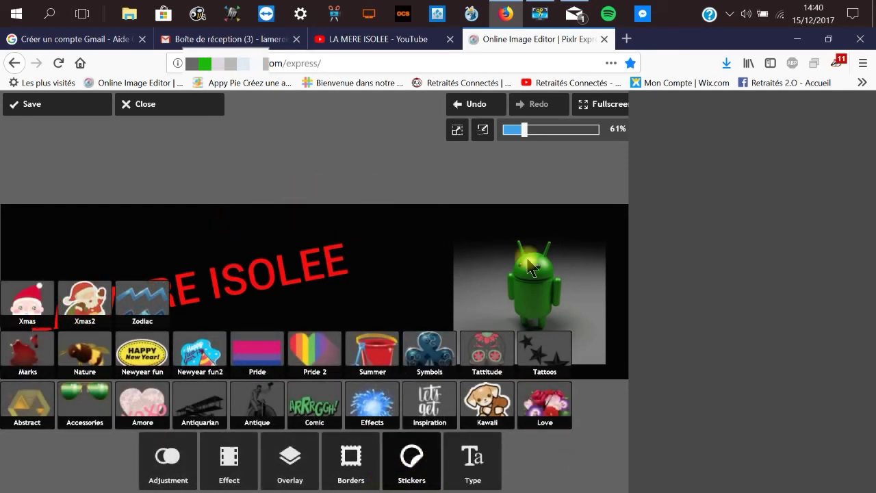
pyautogui.click(170, 472)
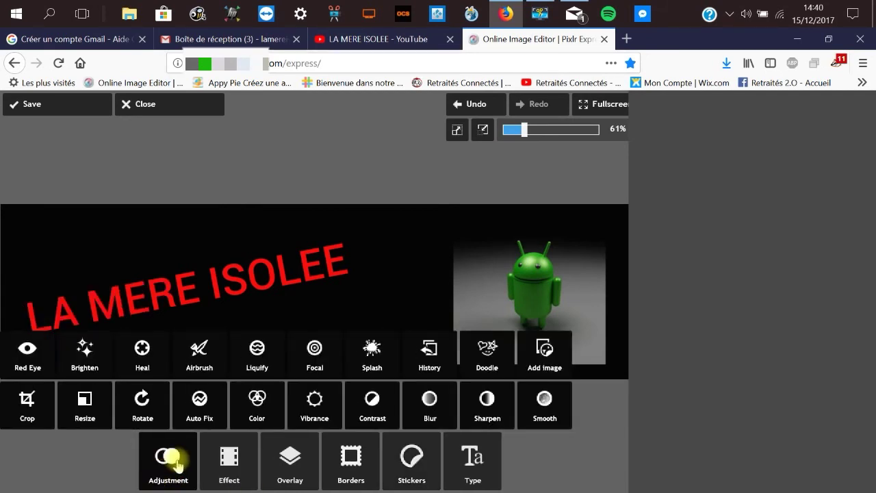
pyautogui.click(177, 462)
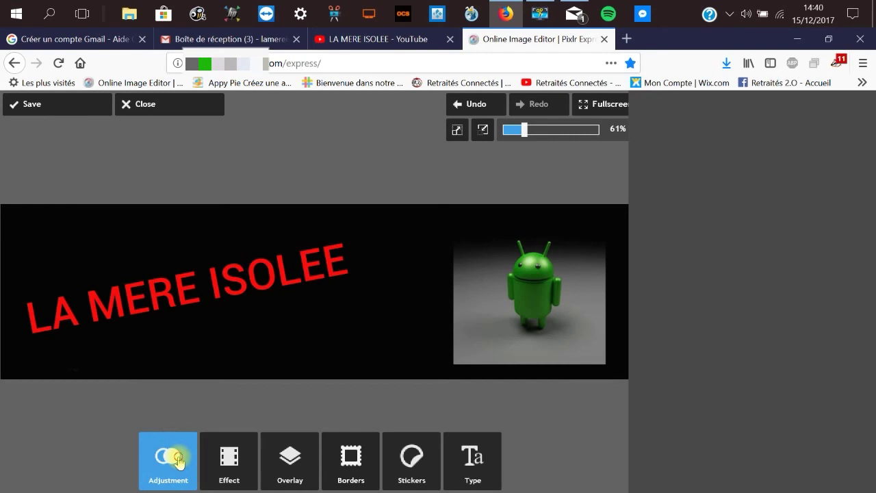
pyautogui.click(176, 463)
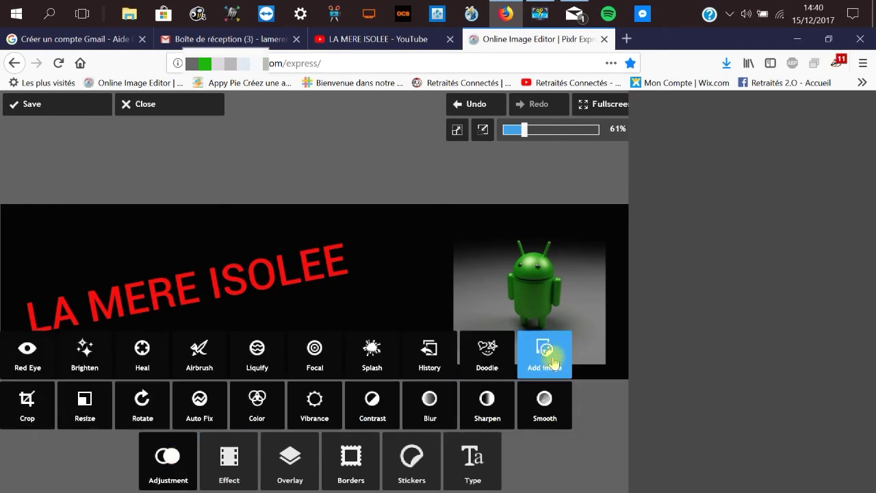
pyautogui.click(553, 361)
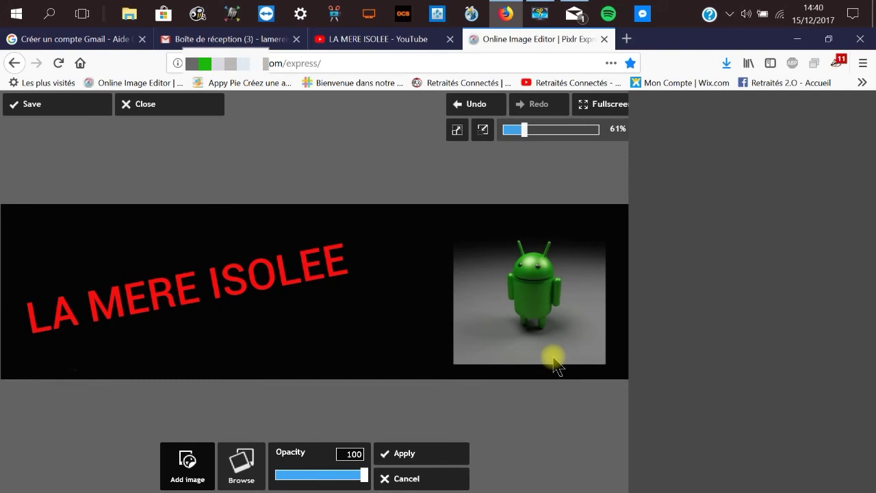
pyautogui.click(241, 472)
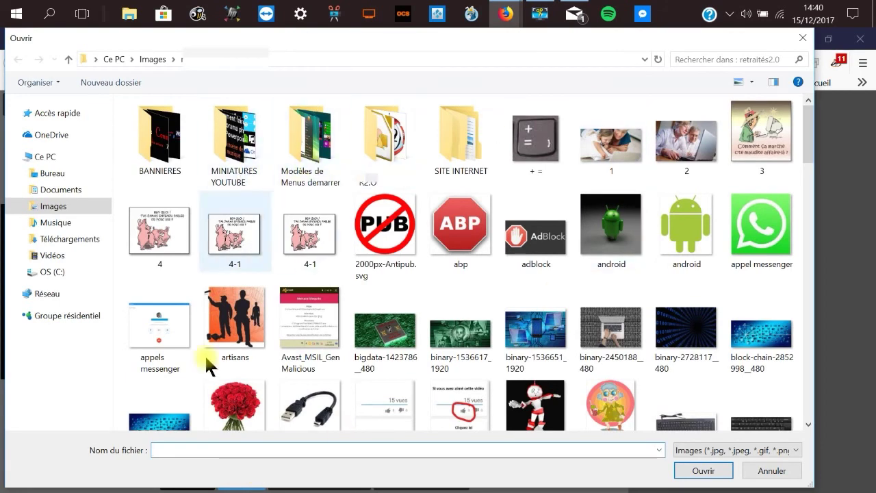
pyautogui.click(753, 470)
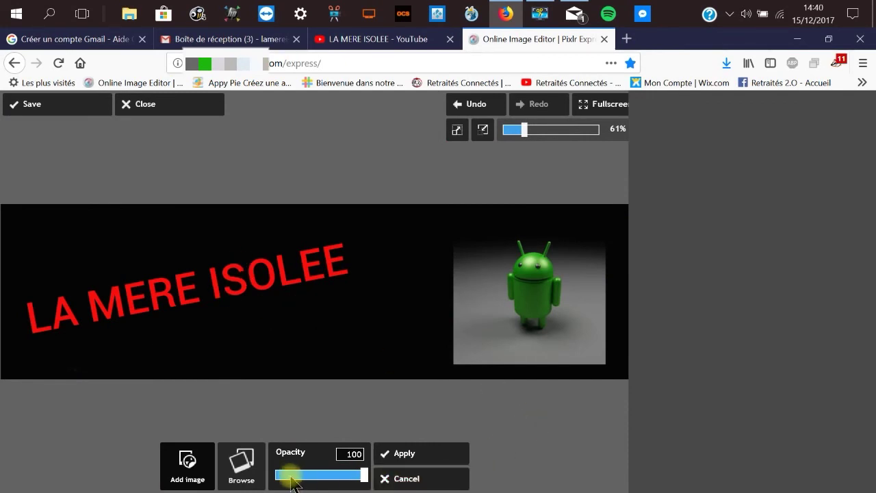
pyautogui.click(390, 455)
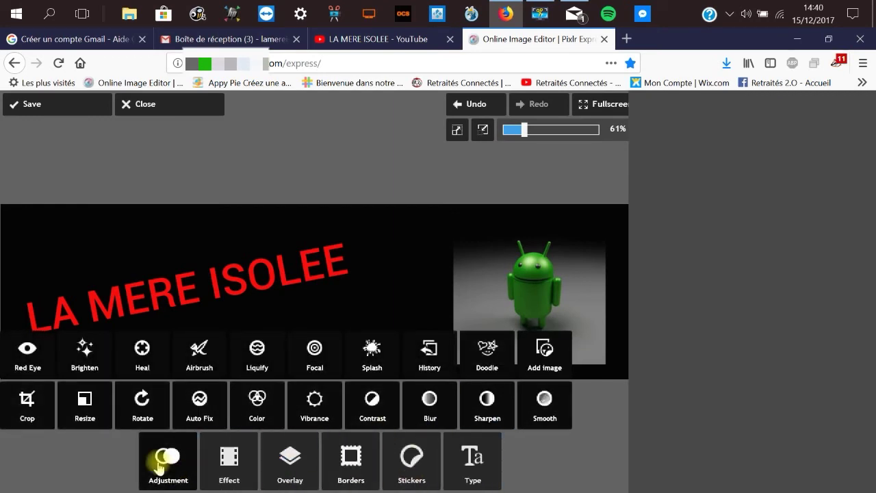
pyautogui.click(479, 460)
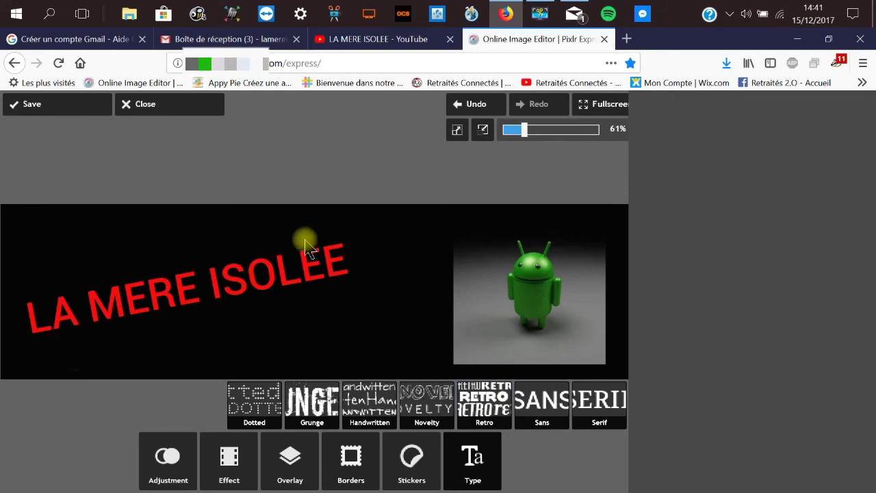
# Step: Save the banner as FOND POUR BANNIERE YOUTUBE at quality 100 in the LA MERE ISOLEE folder under Images
pyautogui.click(31, 108)
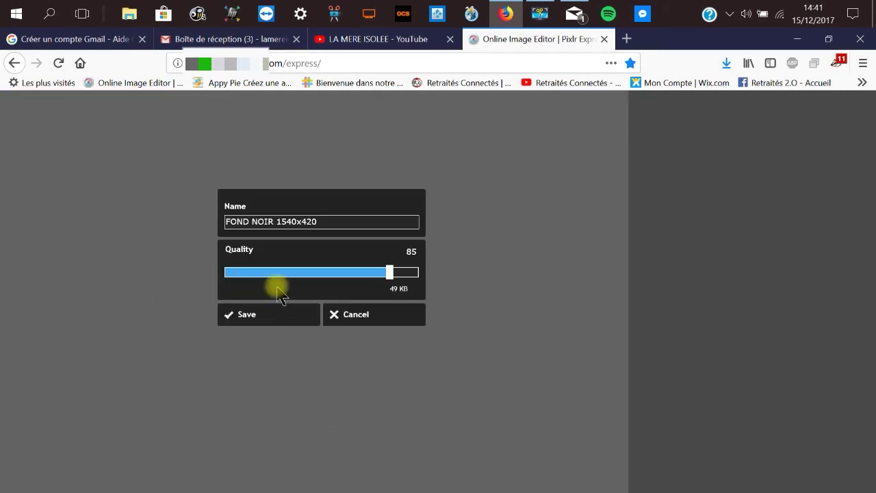
pyautogui.moveTo(391, 281); pyautogui.dragTo(428, 285)
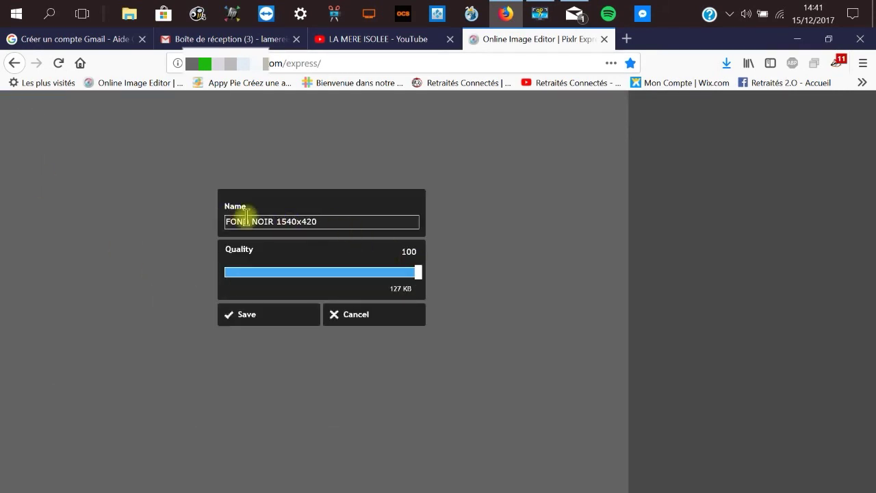
pyautogui.click(347, 221)
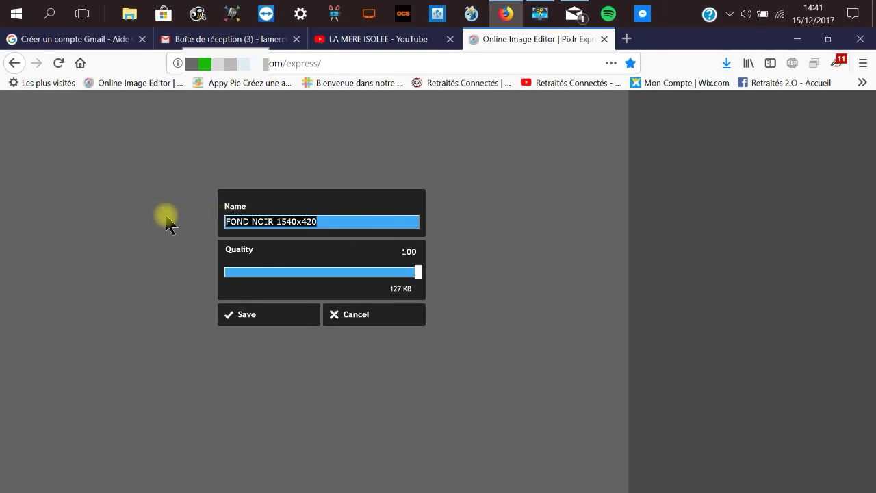
pyautogui.press('BackSpace')
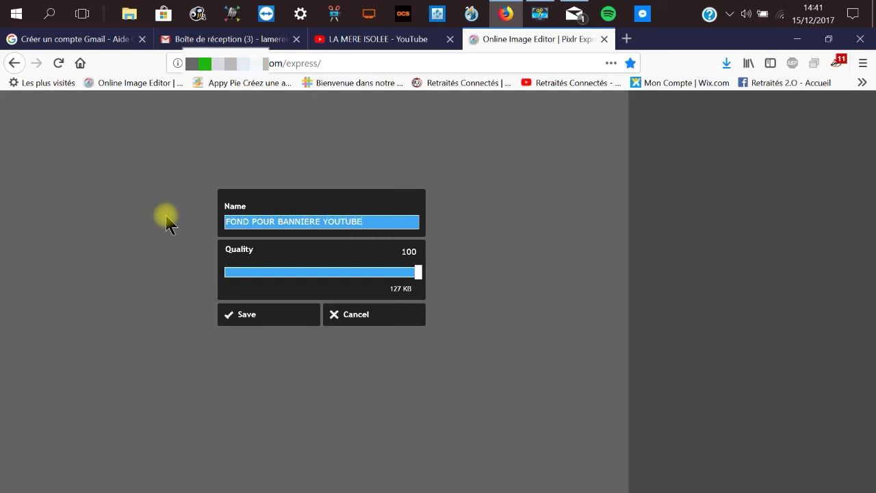
pyautogui.click(254, 320)
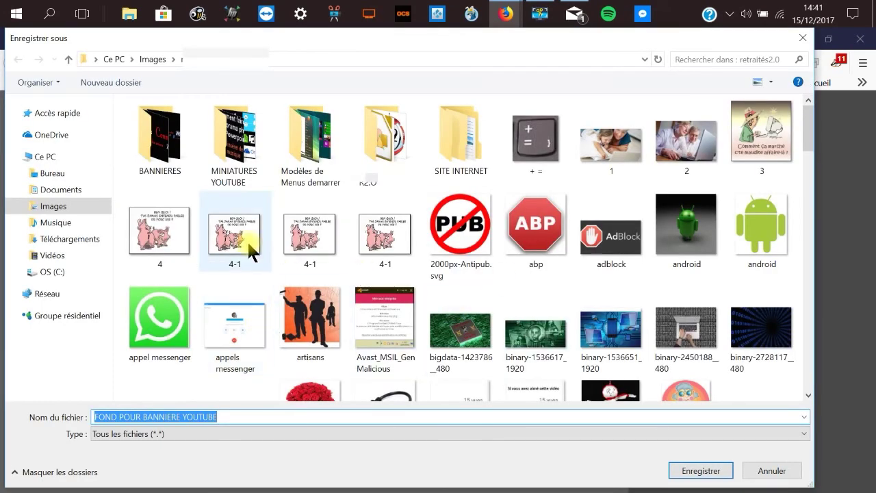
pyautogui.click(68, 61)
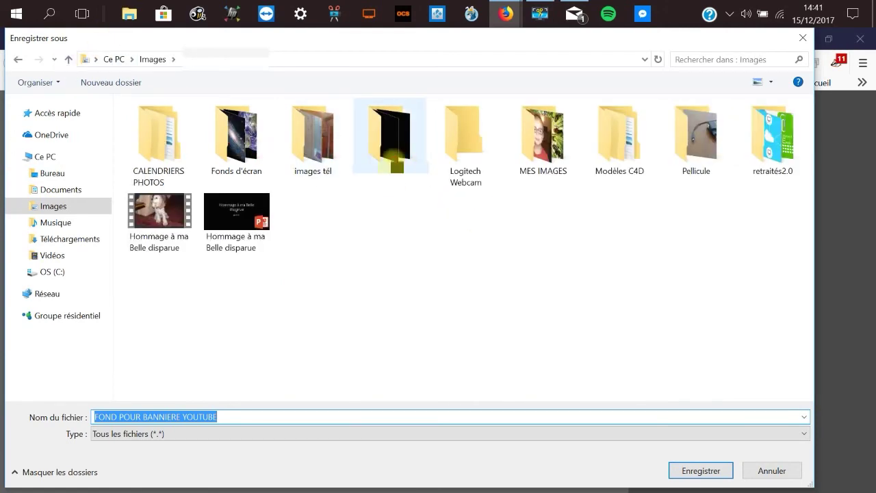
pyautogui.doubleClick(386, 151)
pyautogui.click(673, 472)
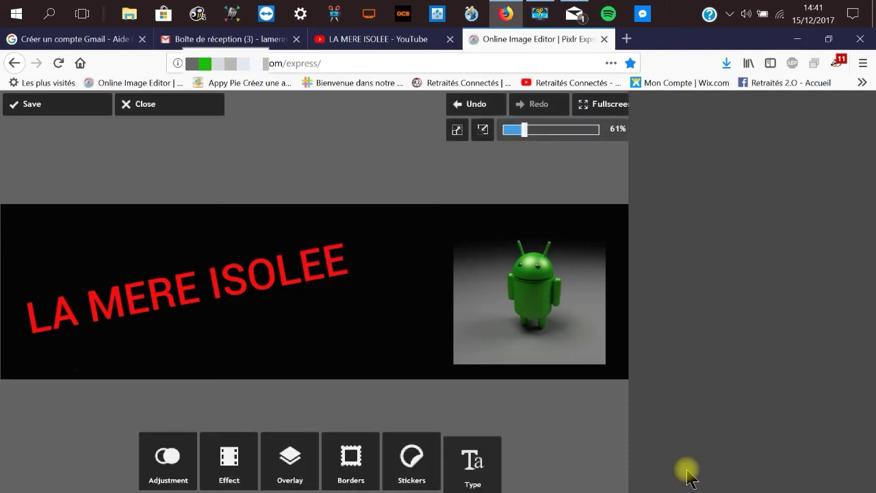
# Step: Close the current banner image and open FOND NOIR 2560x1440 from the computer for editing
pyautogui.click(153, 111)
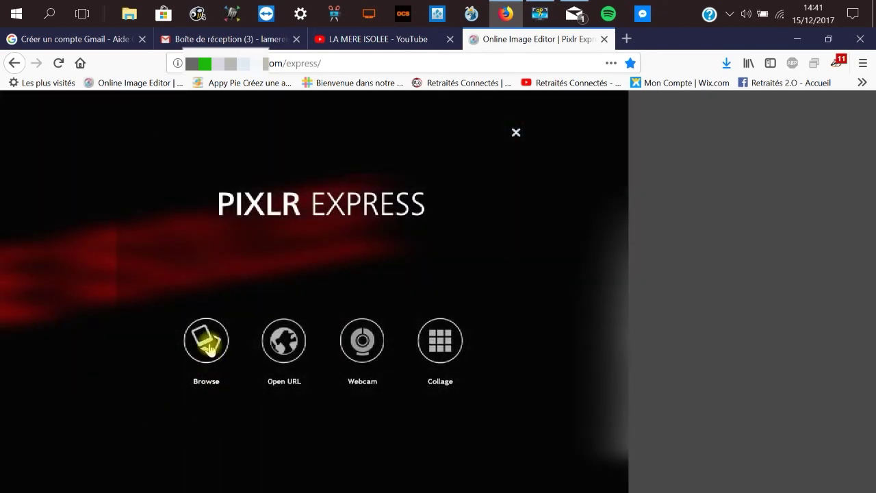
pyautogui.click(208, 344)
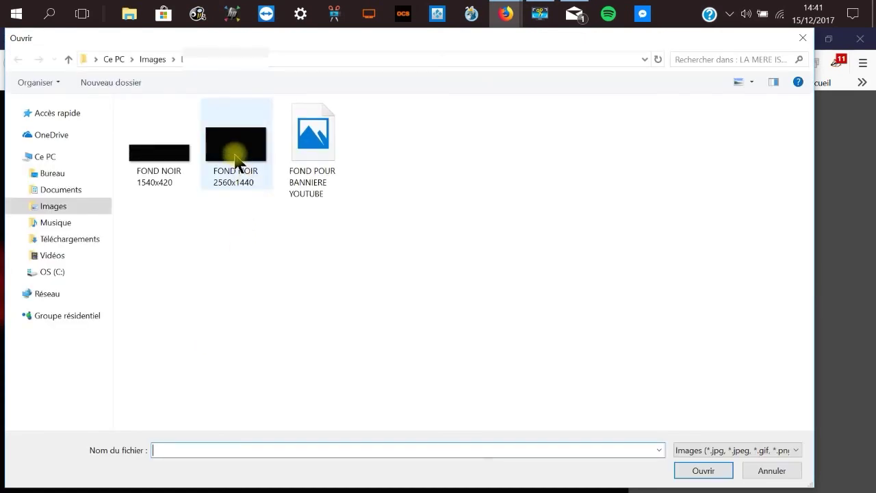
pyautogui.moveTo(236, 163)
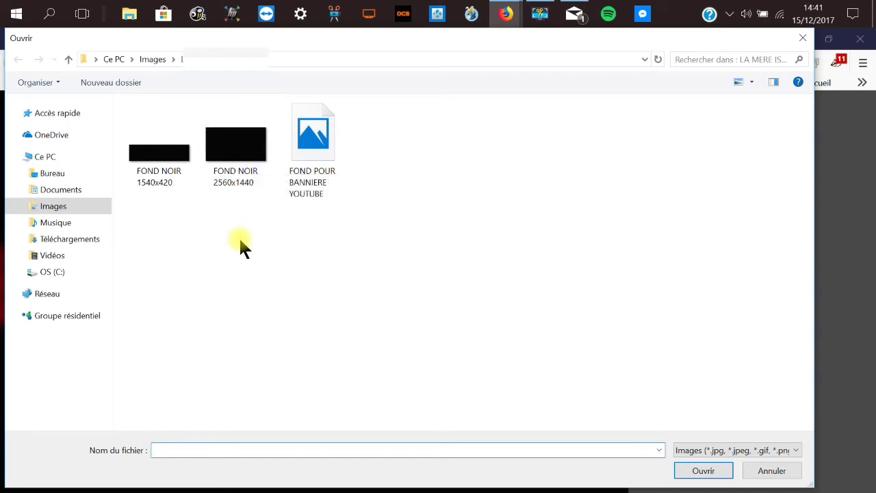
pyautogui.click(244, 179)
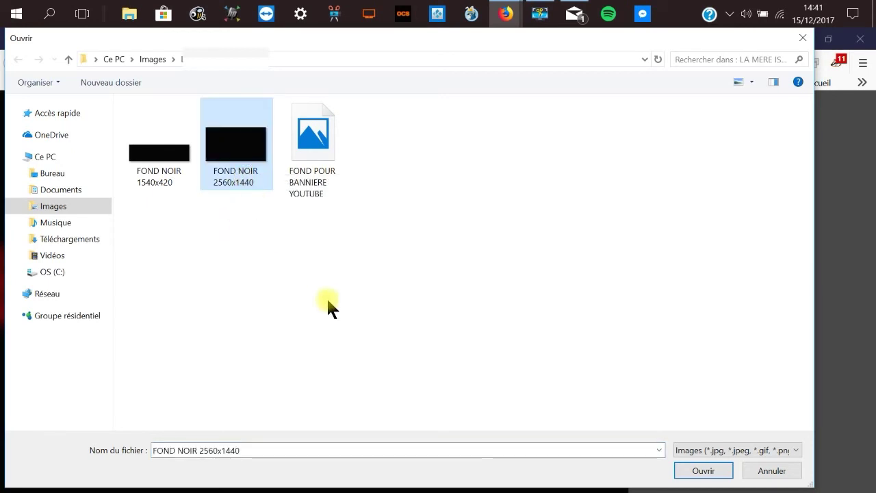
pyautogui.click(702, 472)
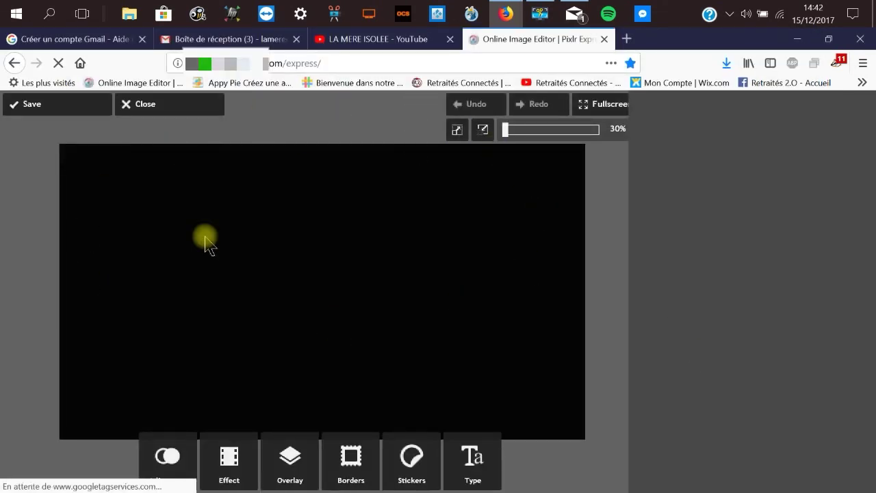
# Step: Add the FOND POUR BANNIERE YOUTUBE image from the computer onto the black 2560x1440 background
pyautogui.click(164, 455)
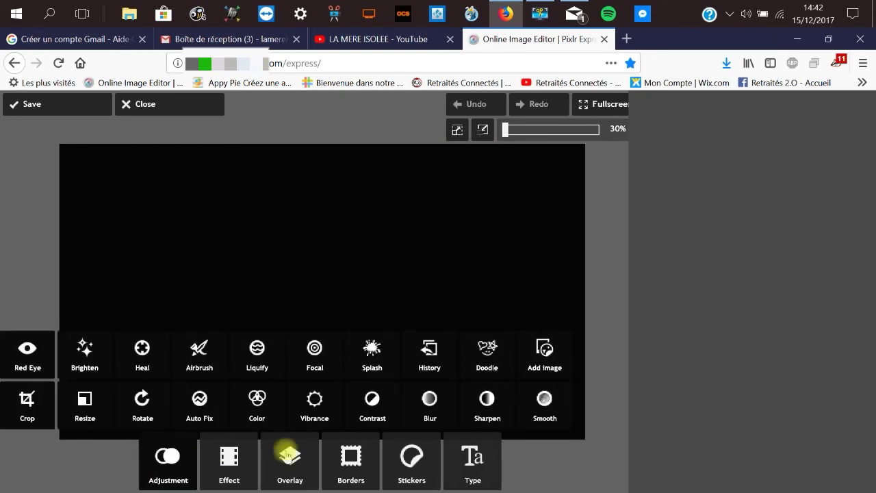
pyautogui.click(540, 352)
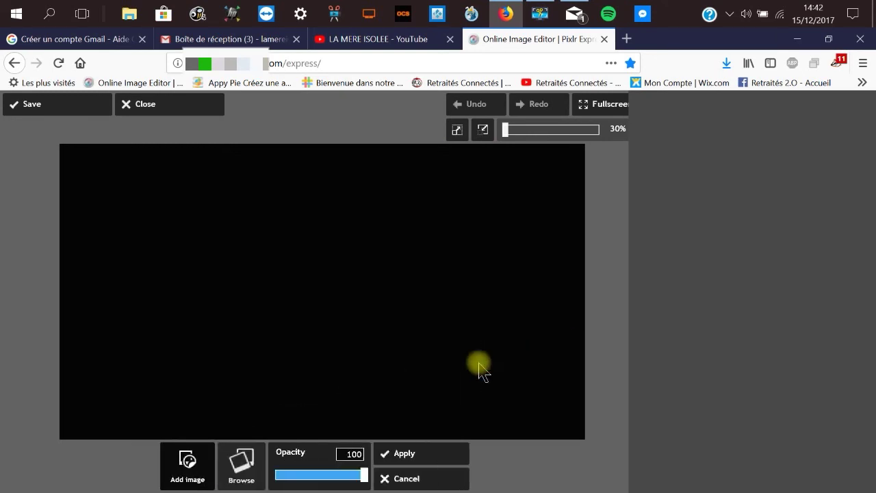
pyautogui.click(241, 466)
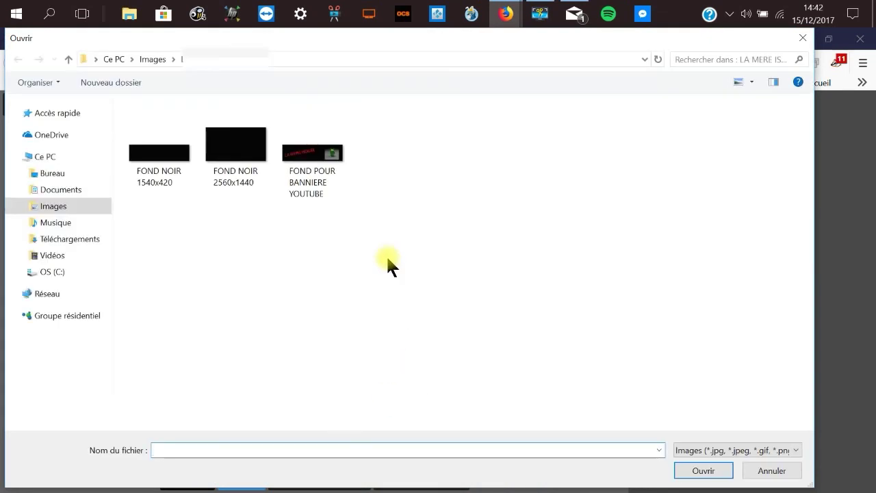
pyautogui.moveTo(320, 159)
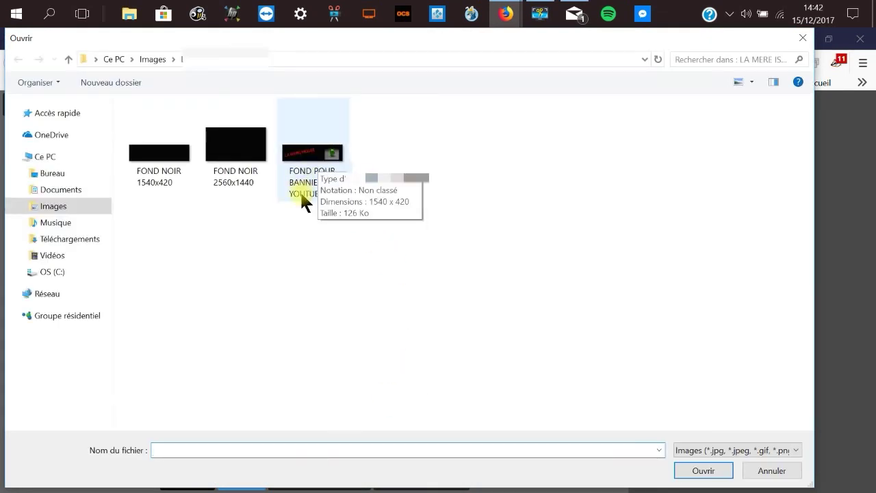
pyautogui.click(311, 156)
pyautogui.click(706, 470)
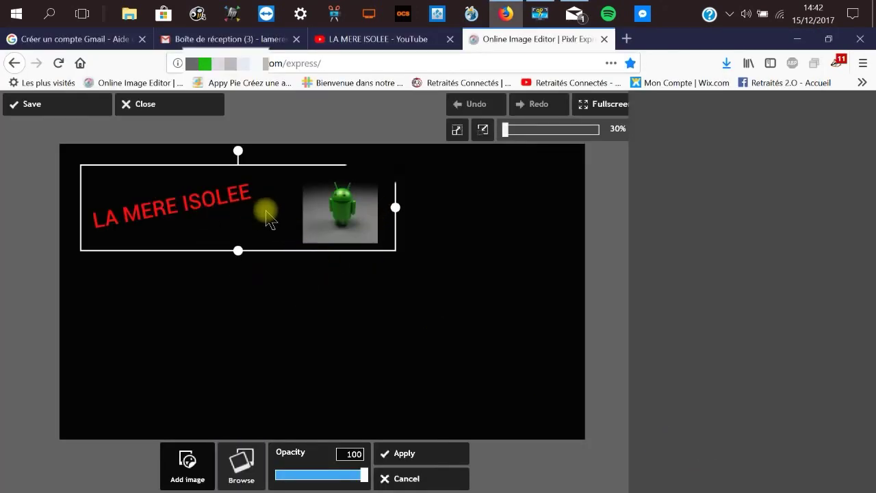
# Step: Move the added banner image to the centre of the black background and rotate it very slightly counterclockwise
pyautogui.moveTo(277, 219); pyautogui.dragTo(361, 287)
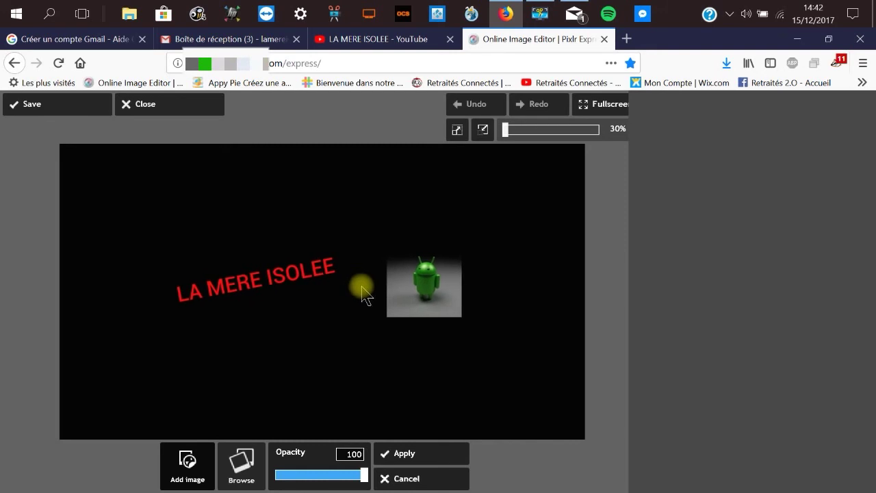
pyautogui.moveTo(361, 286); pyautogui.dragTo(362, 287)
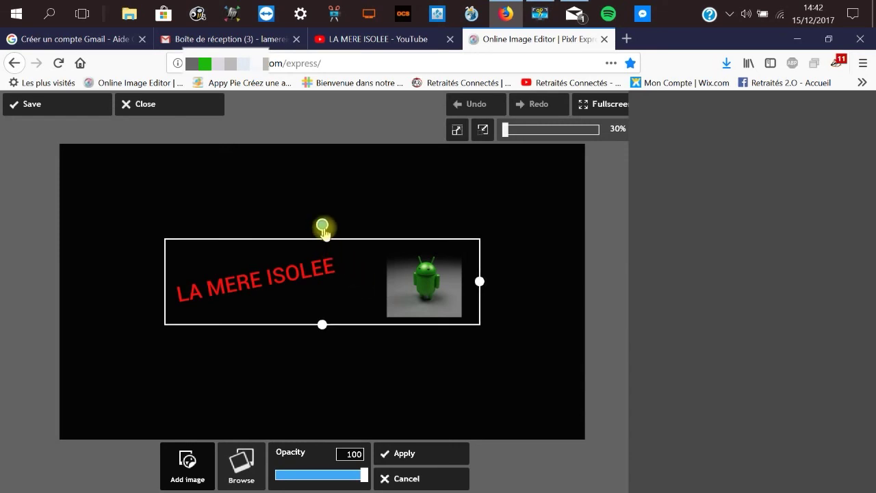
pyautogui.moveTo(320, 226); pyautogui.dragTo(321, 226)
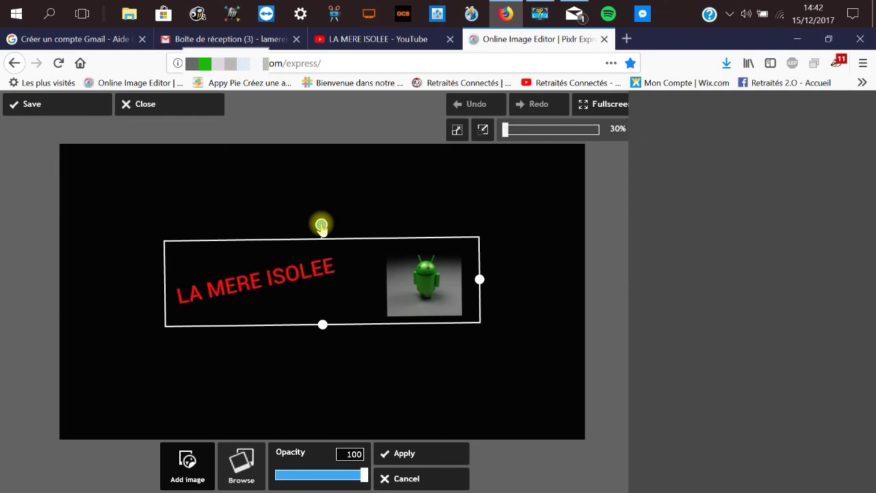
# Step: Save the composed image as BANNIERE YOUTUBE at quality 100 in the LA MERE ISOLEE folder
pyautogui.click(33, 106)
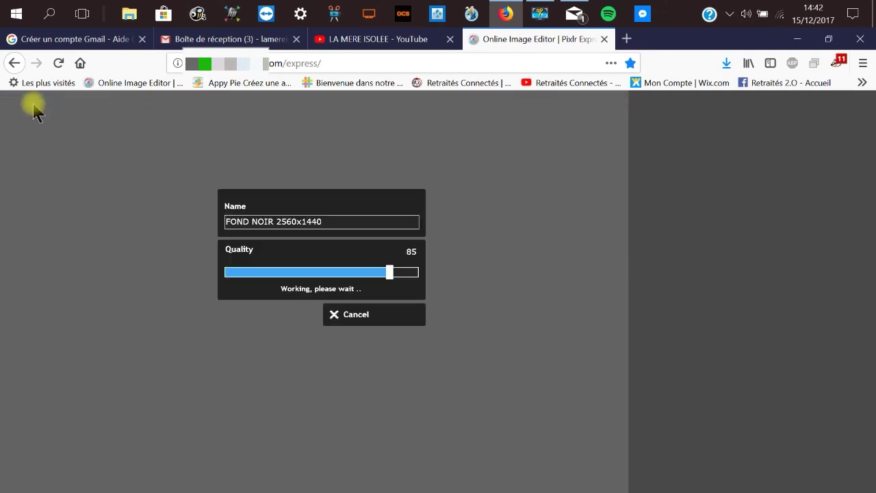
pyautogui.click(337, 221)
pyautogui.write('BANNIERE YOUTUBE')
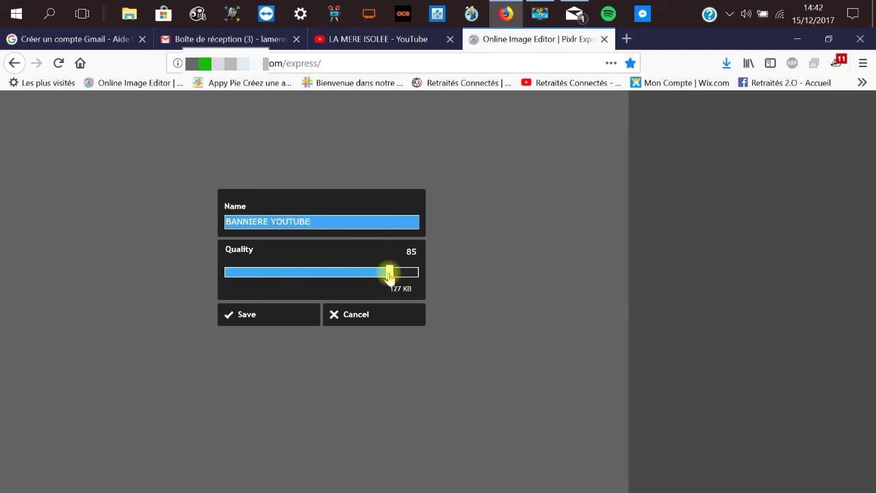
pyautogui.moveTo(390, 272); pyautogui.dragTo(424, 274)
pyautogui.press('Return')
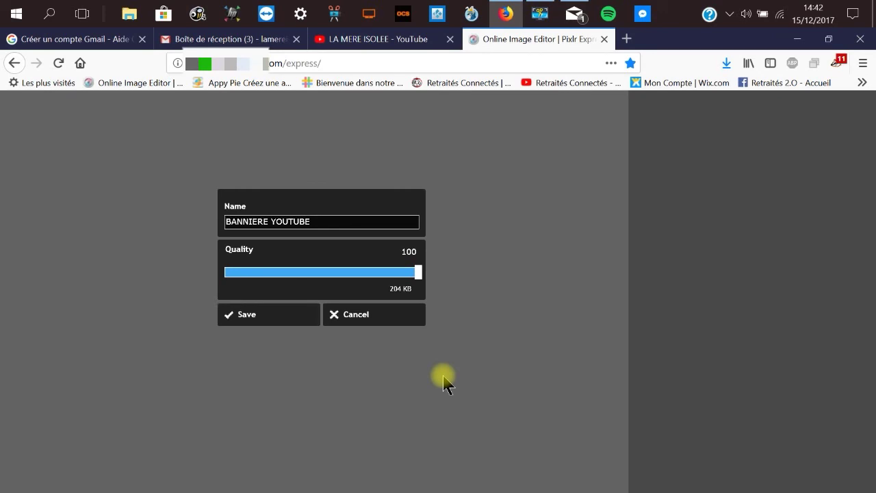
pyautogui.click(256, 324)
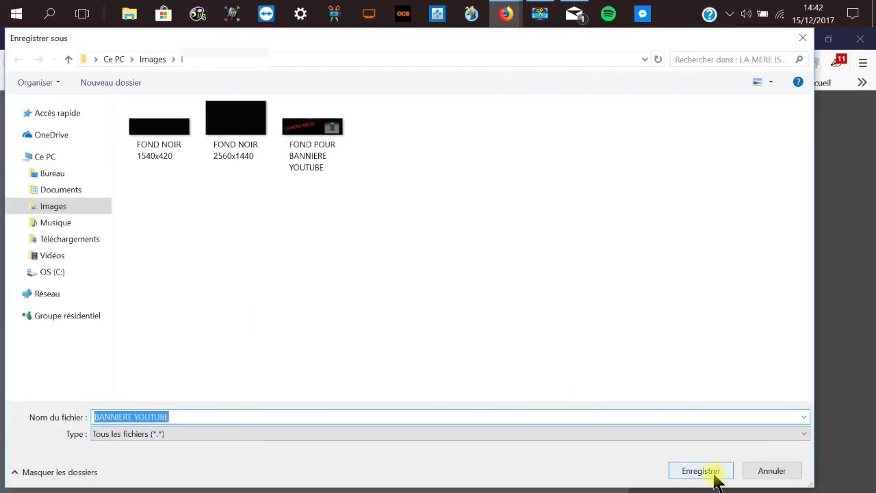
pyautogui.click(701, 470)
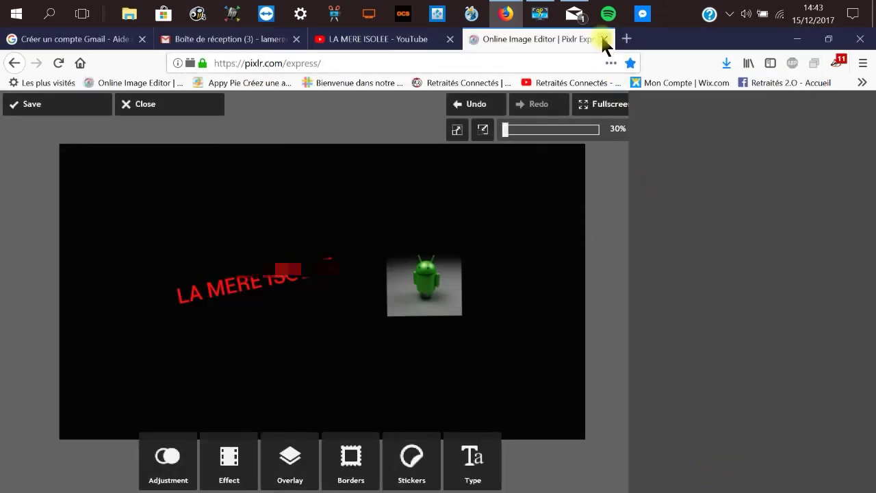
# Step: Close the Pixlr Express page and open the channel art photo import dialog on the YouTube channel
pyautogui.click(603, 40)
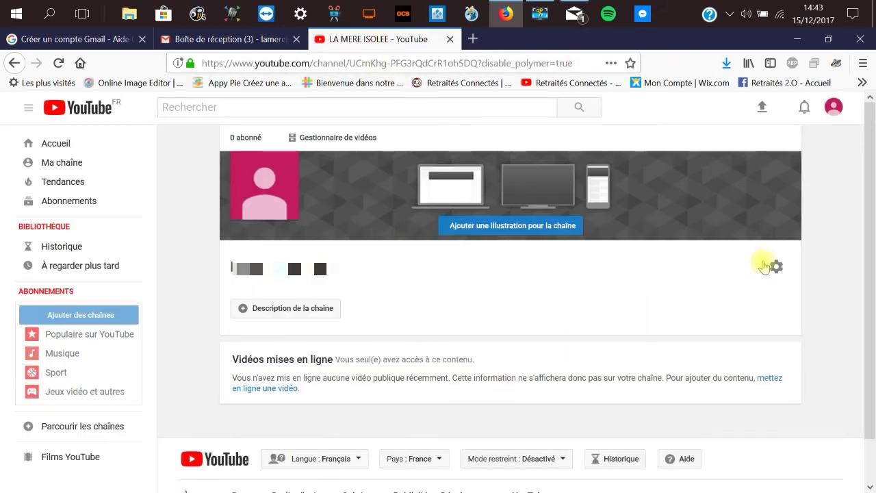
pyautogui.moveTo(786, 196)
pyautogui.click(790, 167)
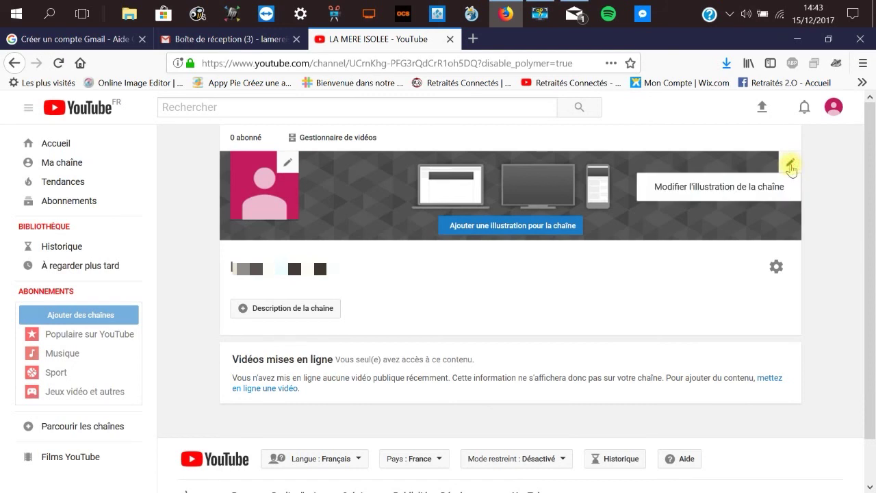
pyautogui.click(699, 190)
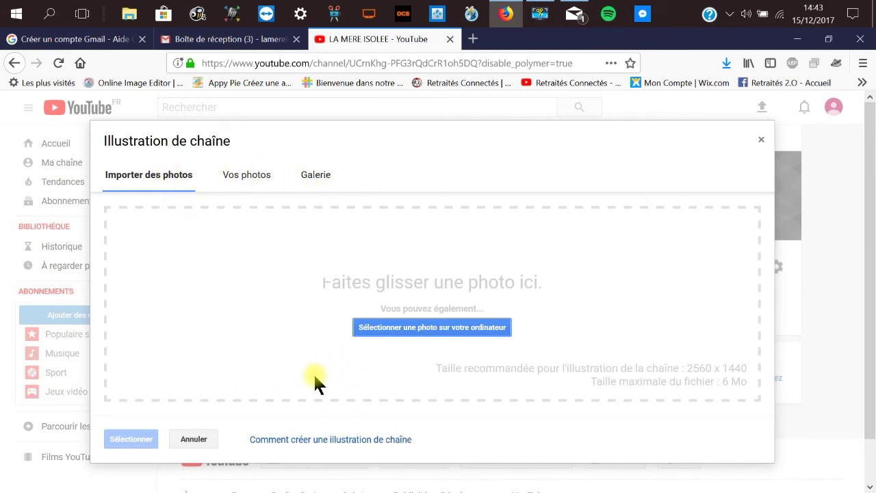
pyautogui.click(393, 328)
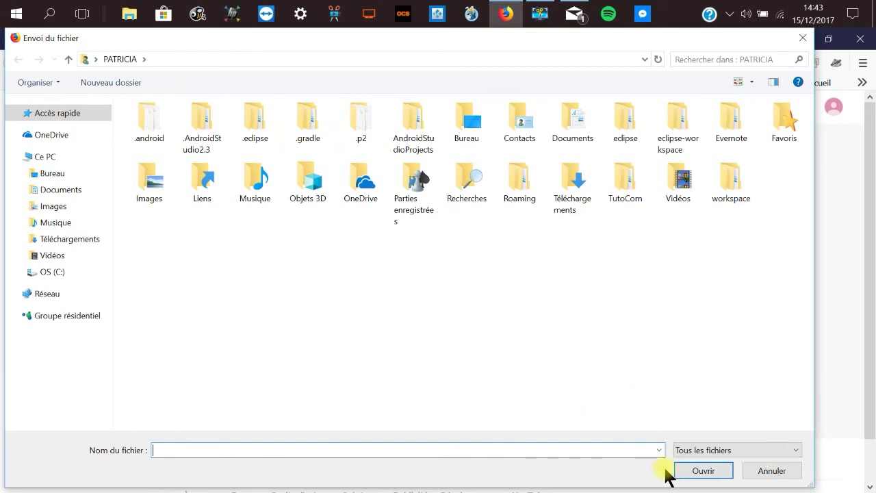
pyautogui.click(761, 474)
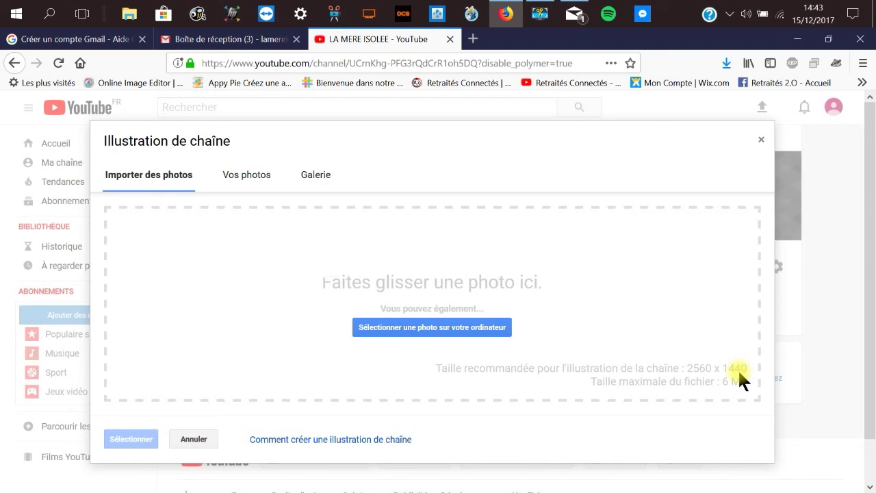
# Step: Upload the BANNIERE YOUTUBE image from the LA MERE ISOLEE folder in Images as the channel art photo
pyautogui.click(461, 332)
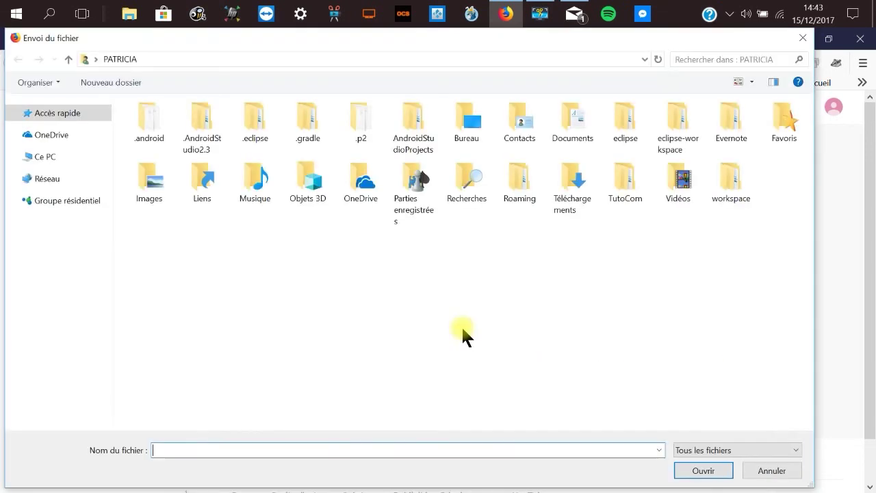
pyautogui.click(54, 206)
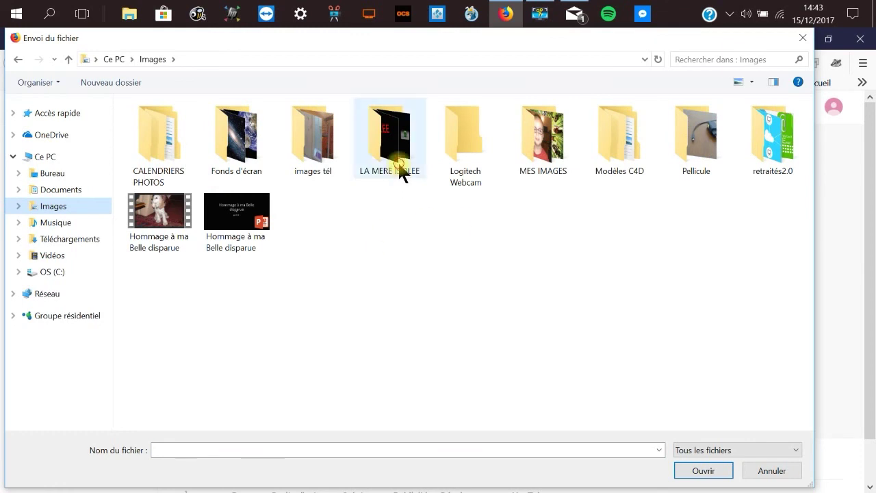
pyautogui.doubleClick(401, 171)
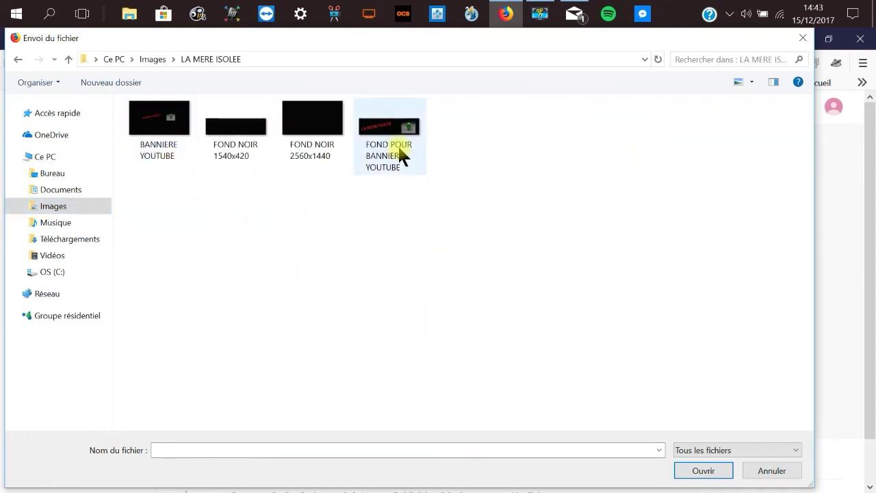
pyautogui.moveTo(400, 151)
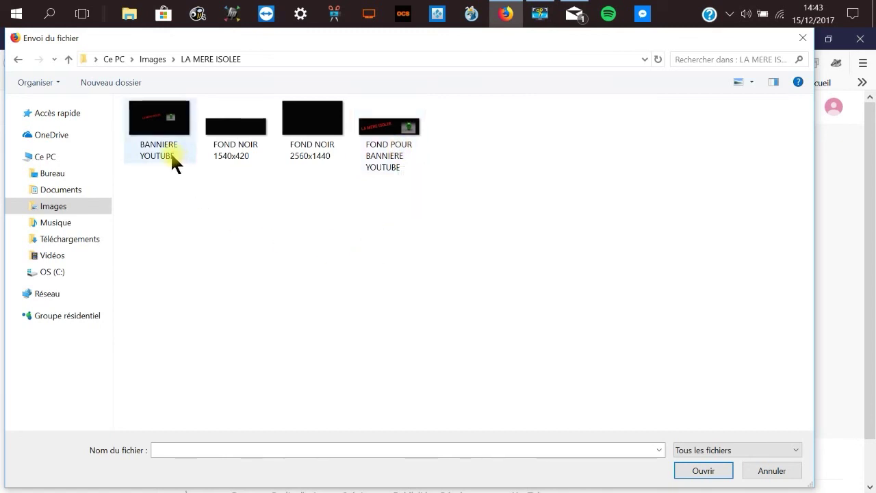
pyautogui.moveTo(172, 155)
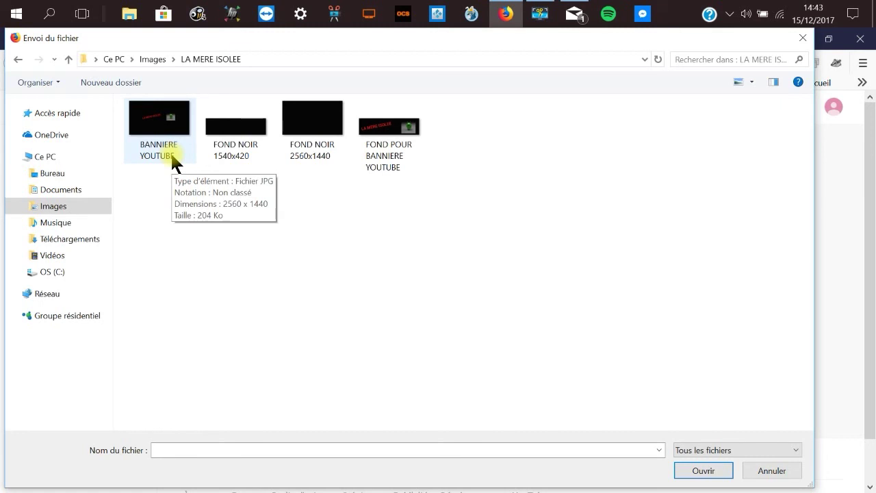
pyautogui.click(172, 158)
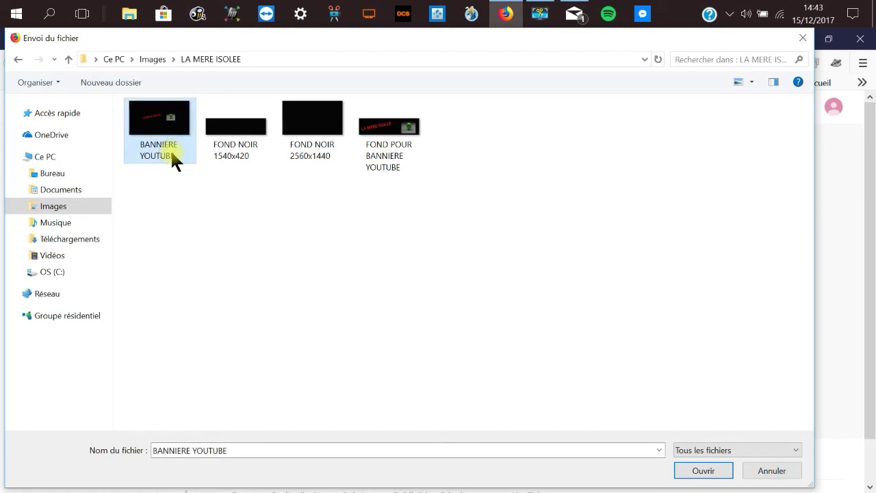
pyautogui.click(706, 473)
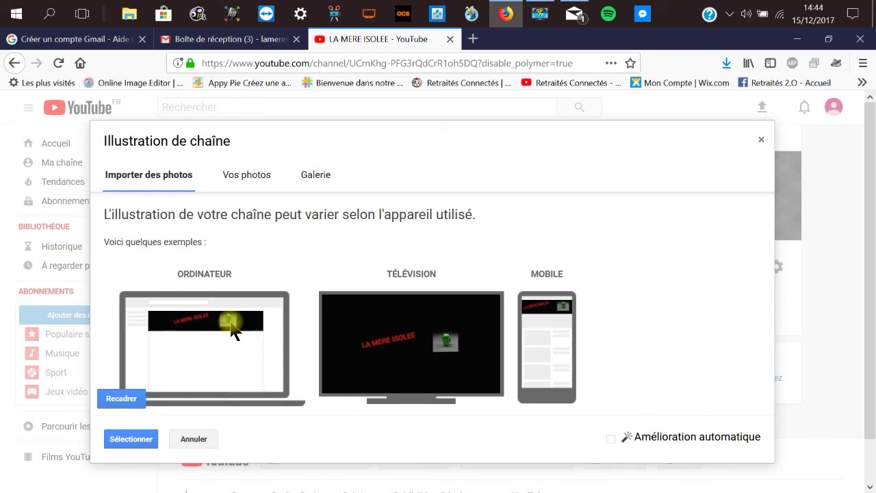
# Step: Try a smaller crop area on the banner, then expand it back to nearly the full image and return to the device preview
pyautogui.click(126, 397)
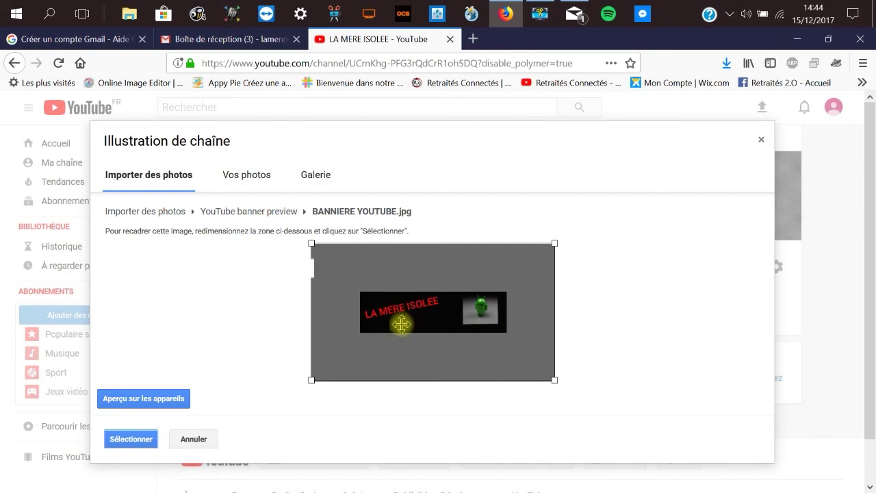
pyautogui.moveTo(311, 243); pyautogui.dragTo(359, 269)
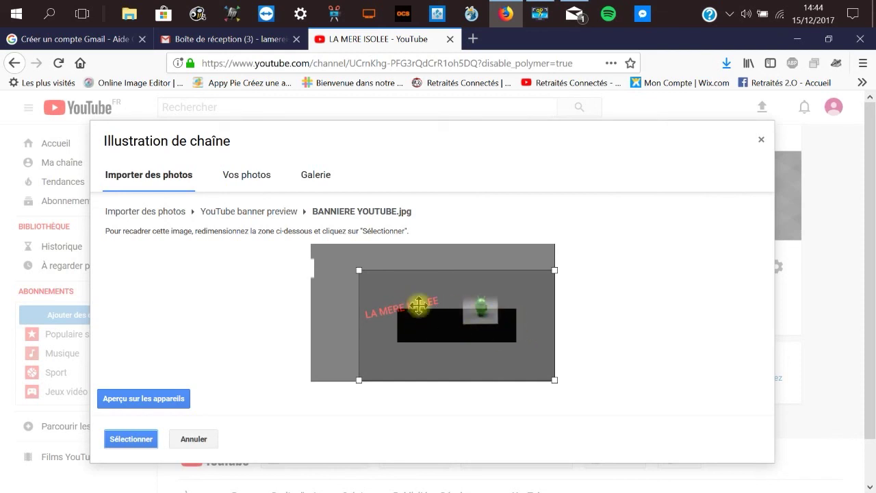
pyautogui.moveTo(358, 269); pyautogui.dragTo(264, 247)
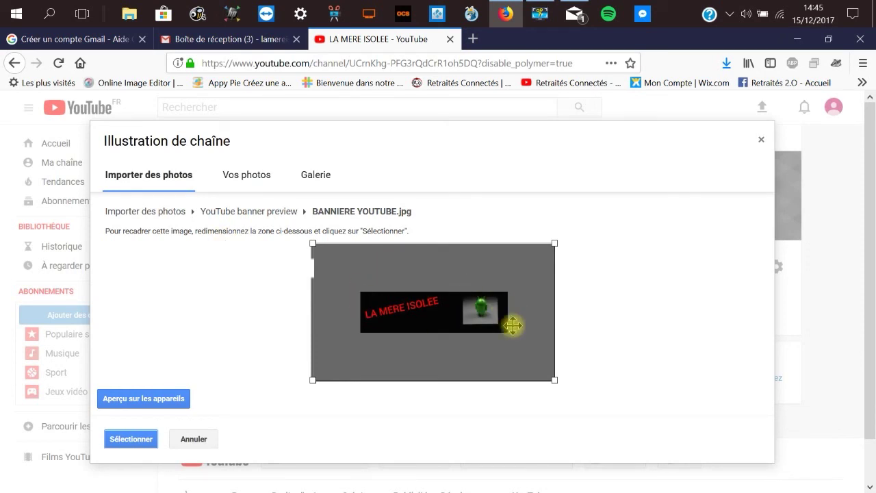
pyautogui.click(141, 400)
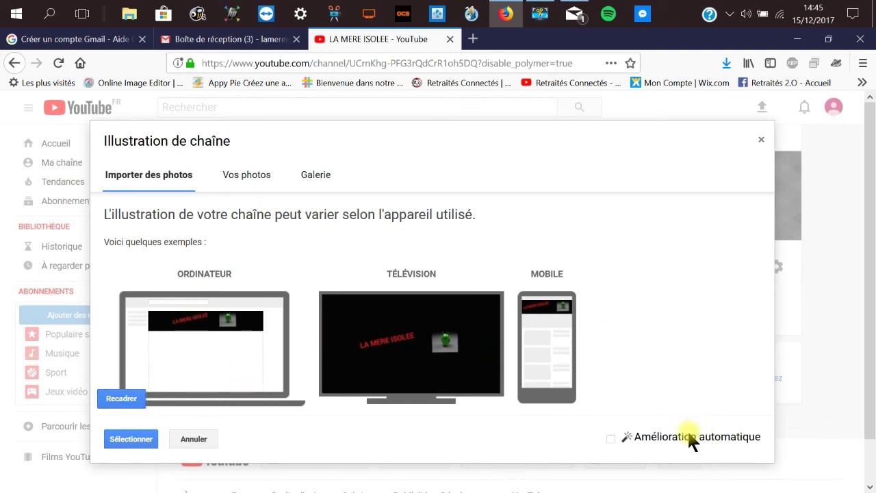
# Step: Enable automatic enhancement (Amélioration automatique) and apply the banner as the channel art
pyautogui.click(611, 437)
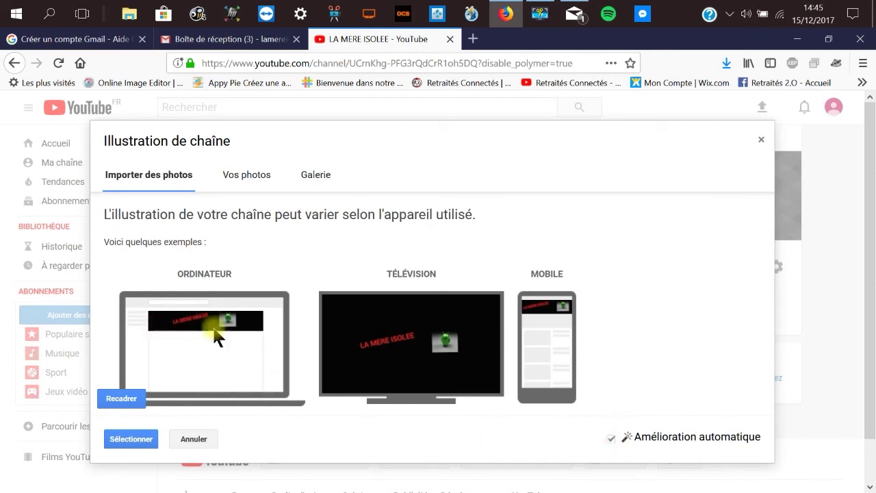
pyautogui.click(135, 440)
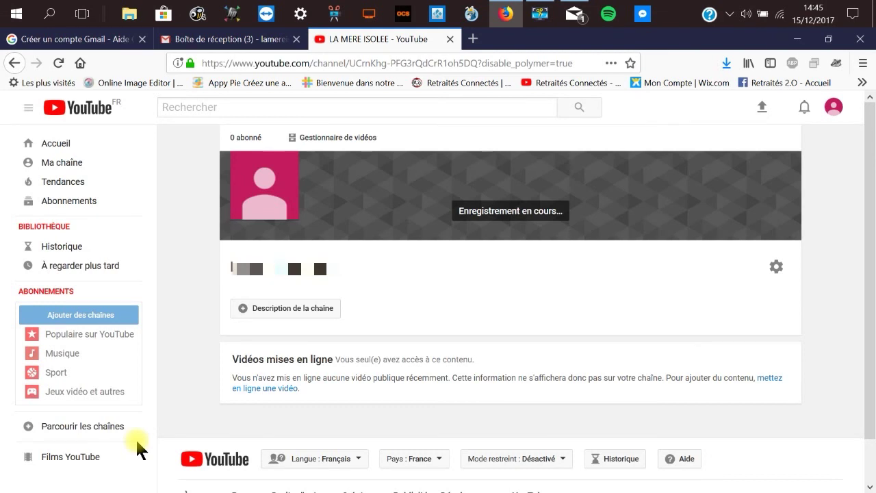